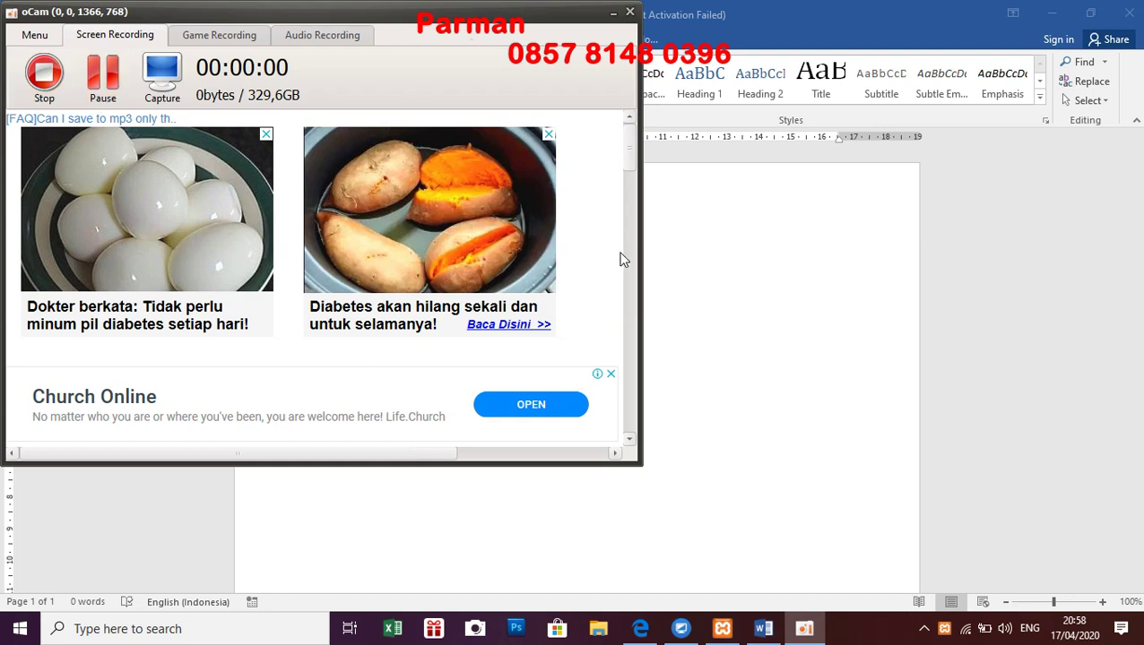
Bring the blank Word document forward, then switch to the reference CV PDF in Edge
left_click(716, 242)
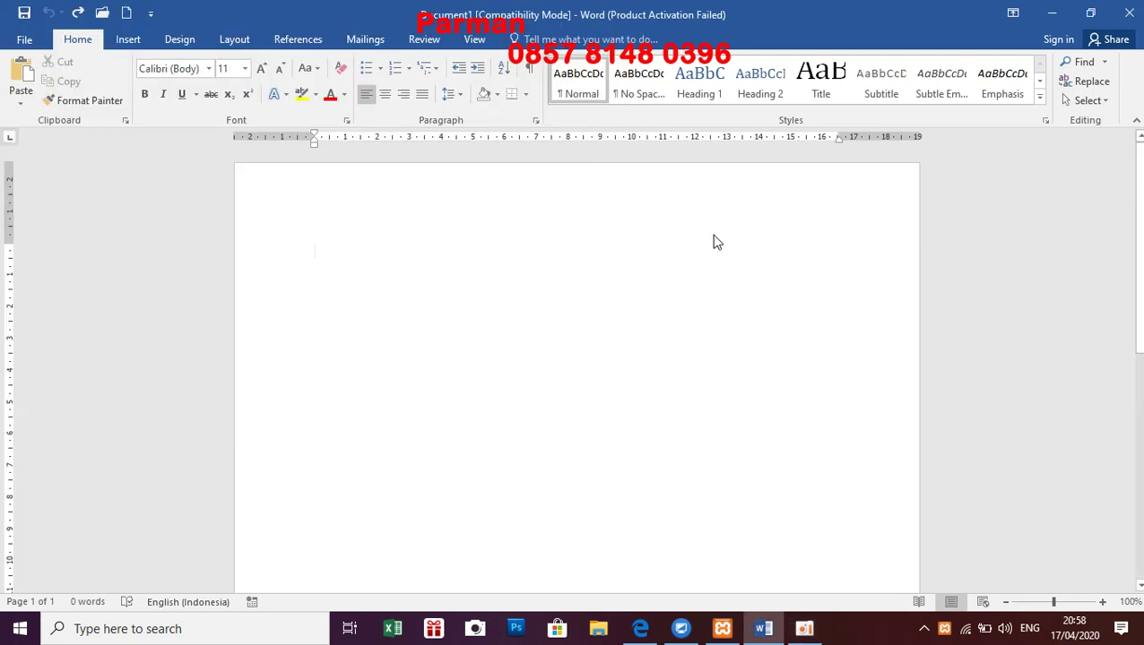
left_click(654, 628)
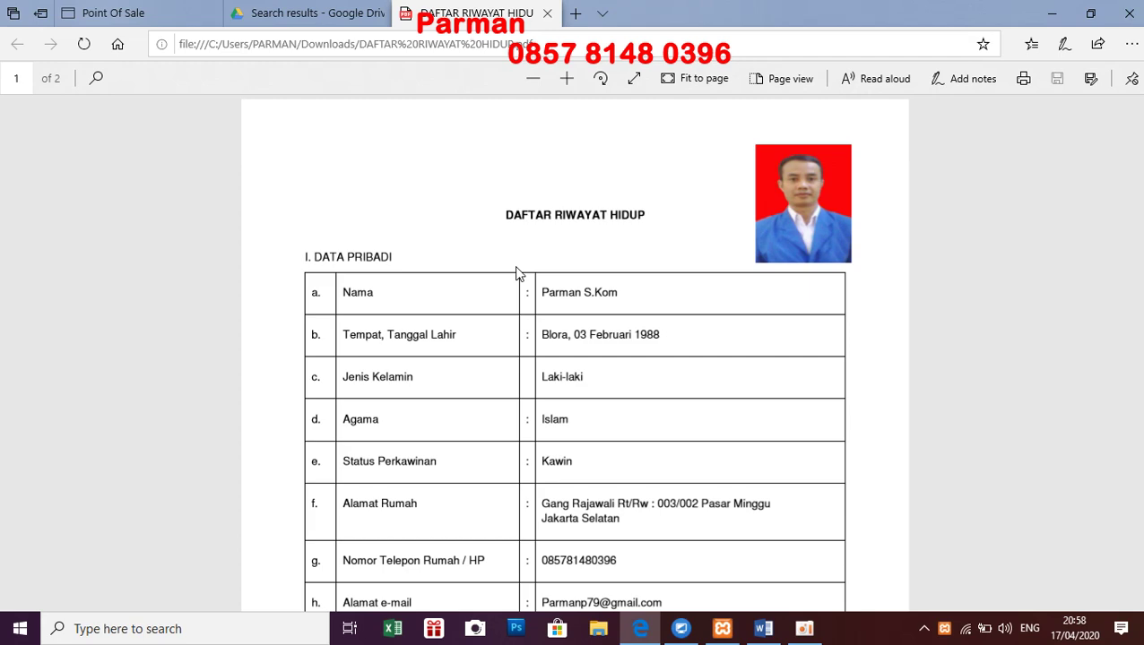
Scroll through the two-page DAFTAR RIWAYAT HIDUP PDF, then return to the blank Word document
scroll(516, 272, "down", 1)
scroll(516, 273, "down", 2)
scroll(516, 273, "down", 2)
scroll(516, 273, "down", 4)
scroll(517, 273, "down", 5)
scroll(515, 267, "up", 1)
scroll(515, 267, "up", 3)
scroll(516, 267, "up", 3)
scroll(517, 267, "up", 1)
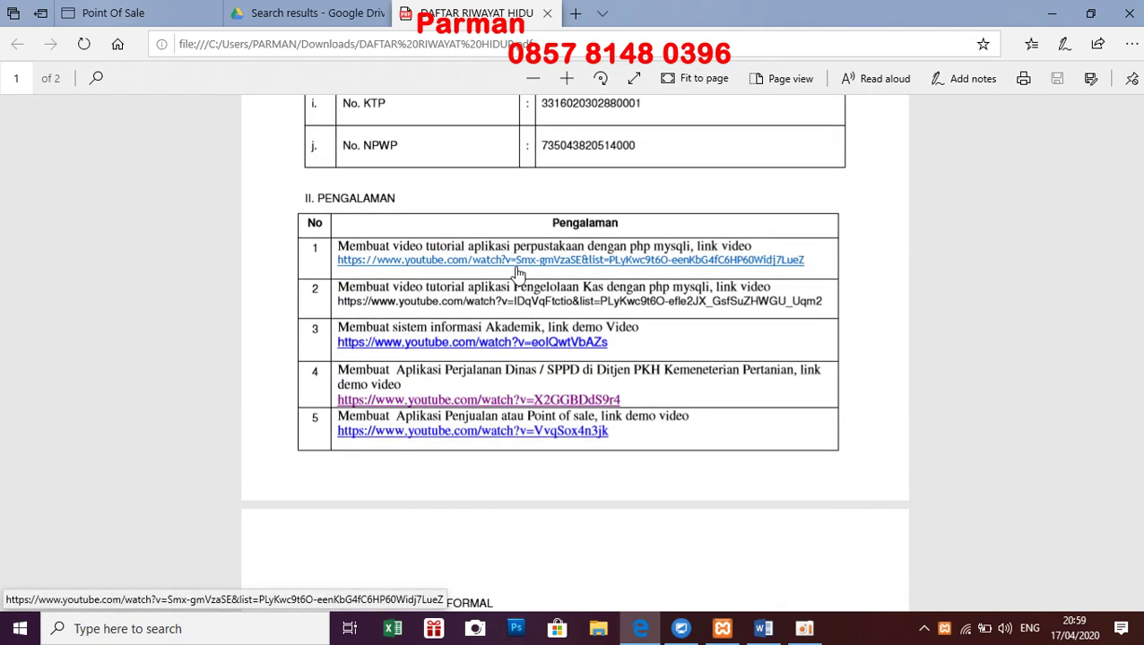
scroll(517, 267, "up", 3)
scroll(517, 267, "up", 2)
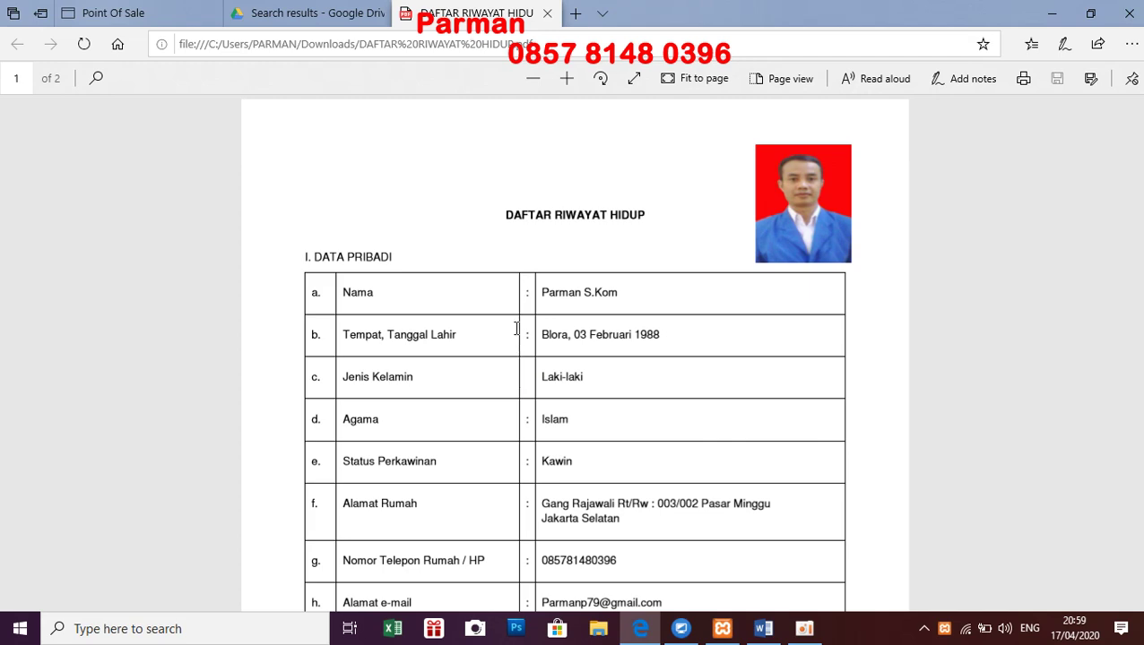
scroll(513, 334, "down", 2)
scroll(513, 335, "down", 1)
scroll(517, 334, "up", 3)
left_click(760, 630)
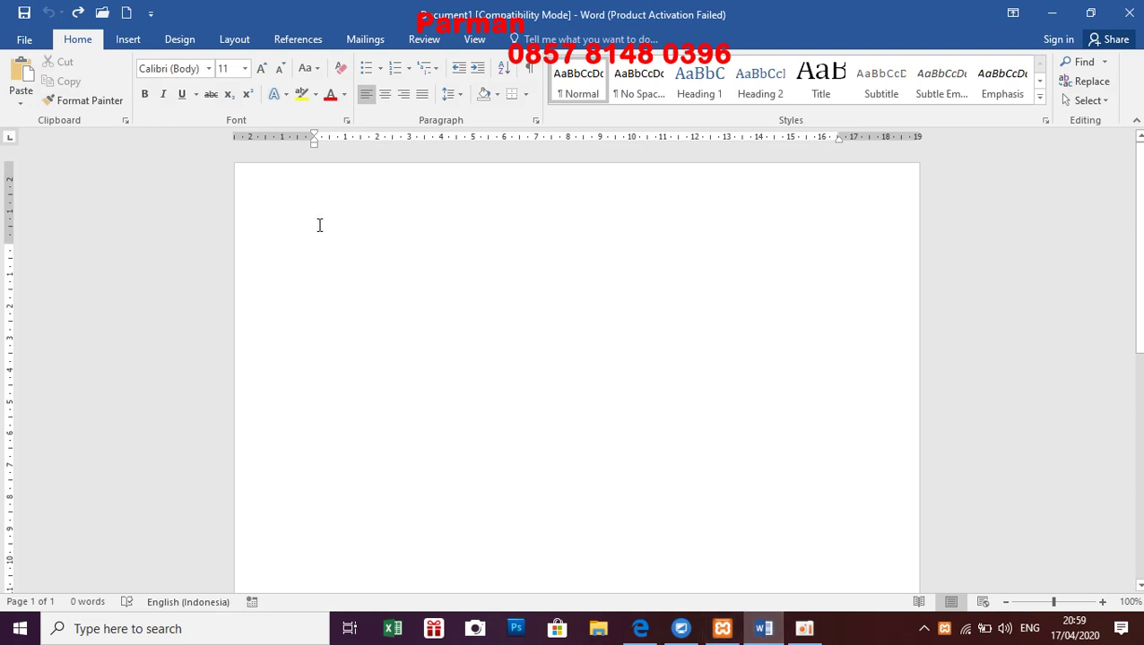
Type the title DAFTAR RIWAYAT HIDUP, fixing typos, and start a new line
type("aaa")
key("BackSpace")
key("BackSpace")
key("BackSpace")
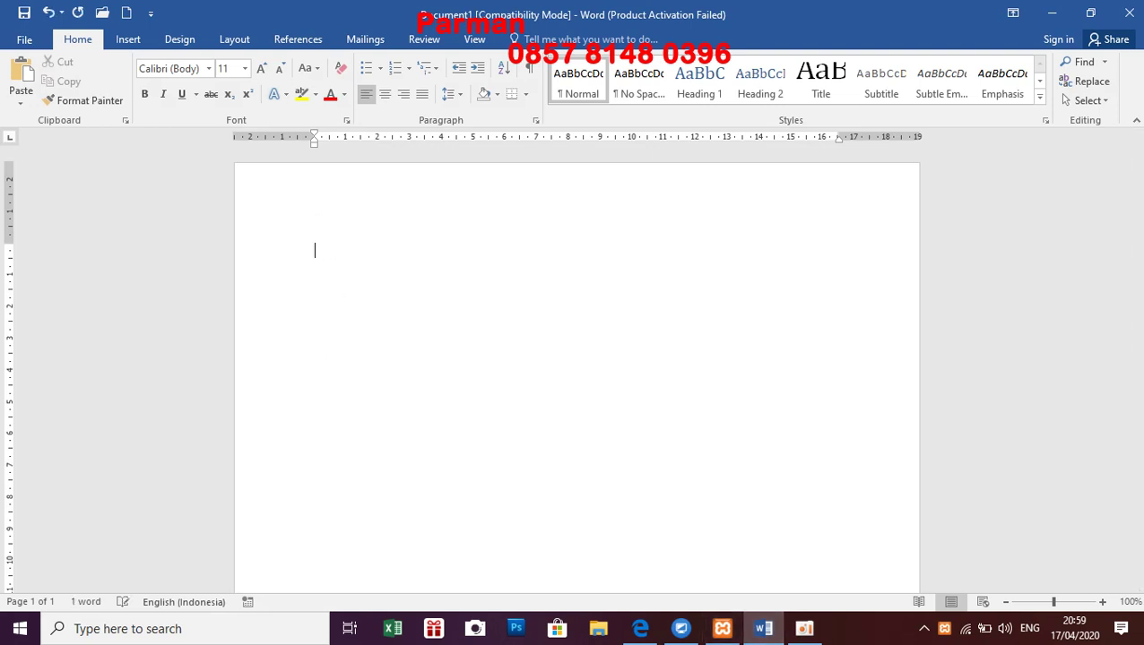
type("DAFATAR")
key("BackSpace")
key("BackSpace")
key("BackSpace")
key("BackSpace")
type("TAR RIWAYAT ")
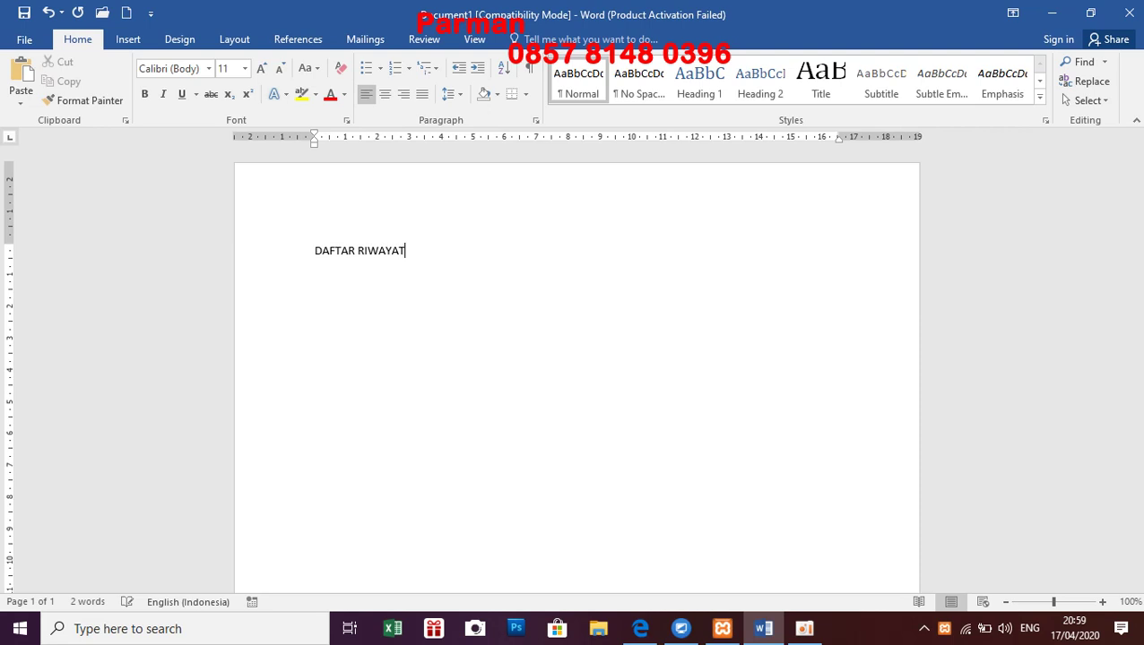
type("HIDUP")
key("Return")
Compare with the reference PDF and leave one empty line below the title
key("alt+Tab")
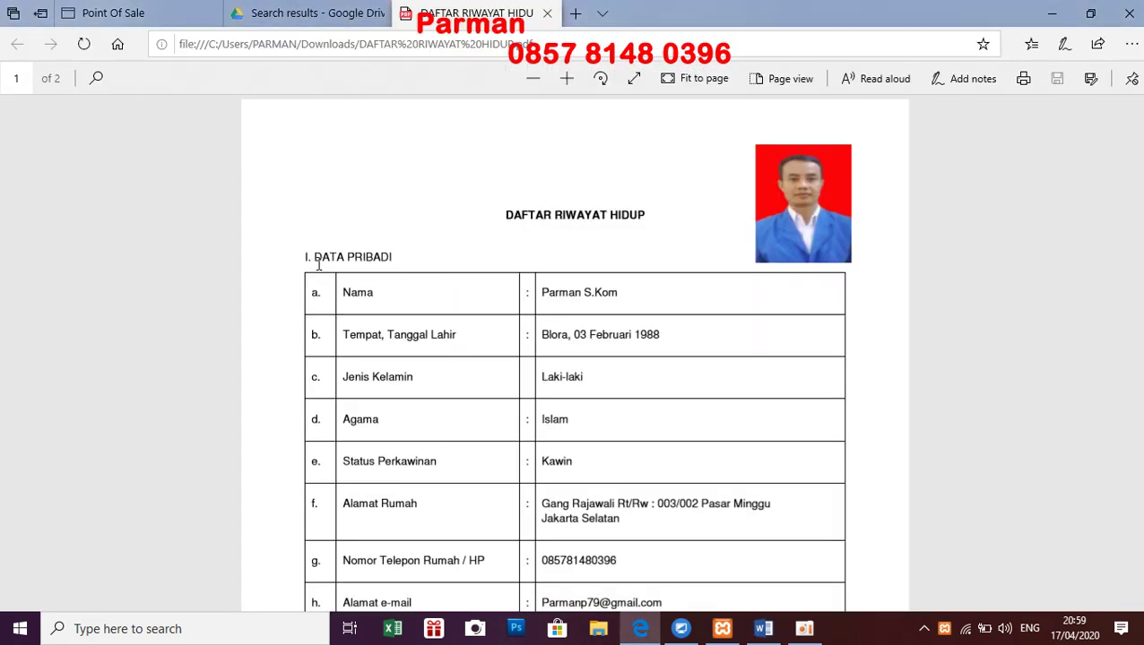
key("alt+Tab")
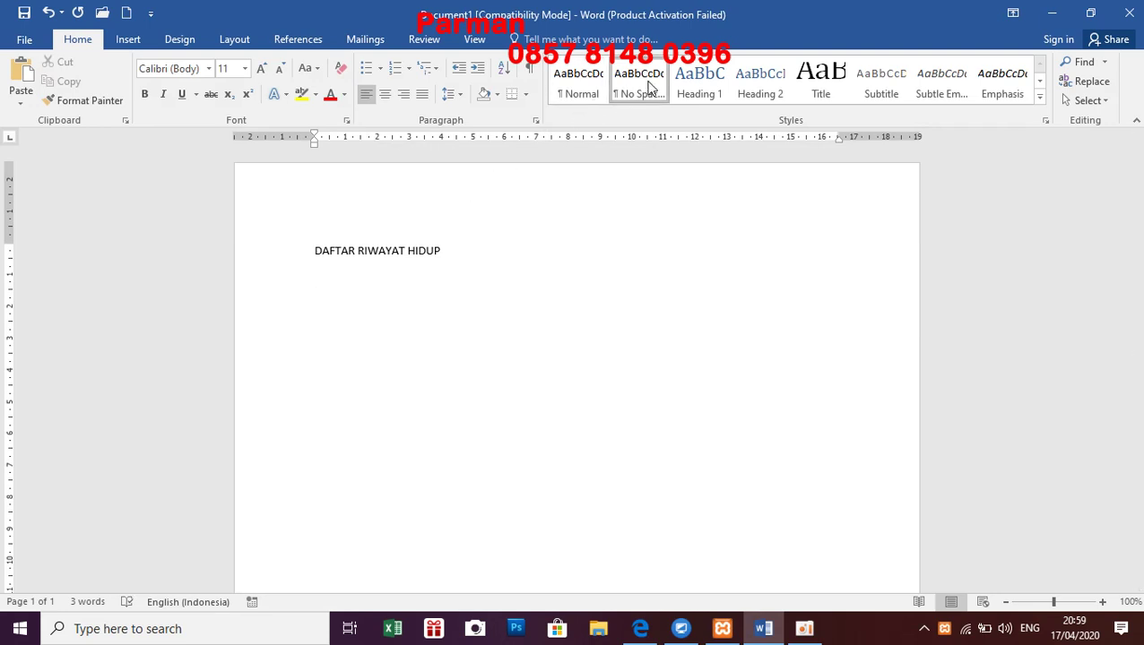
key("BackSpace")
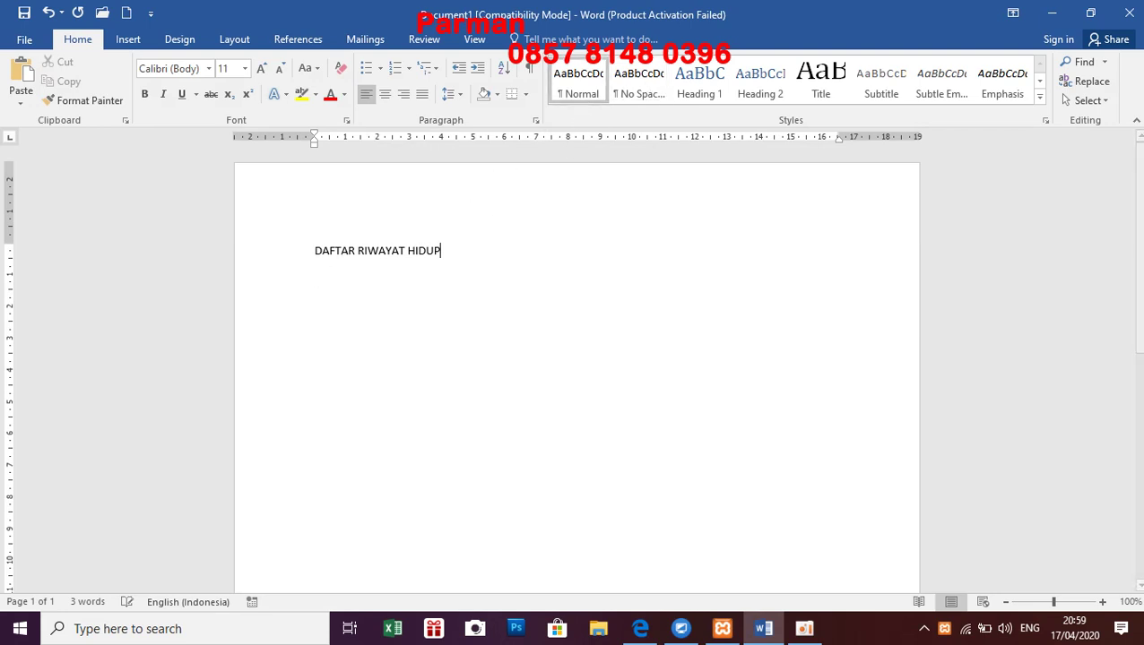
key("Return")
key("ctrl+z")
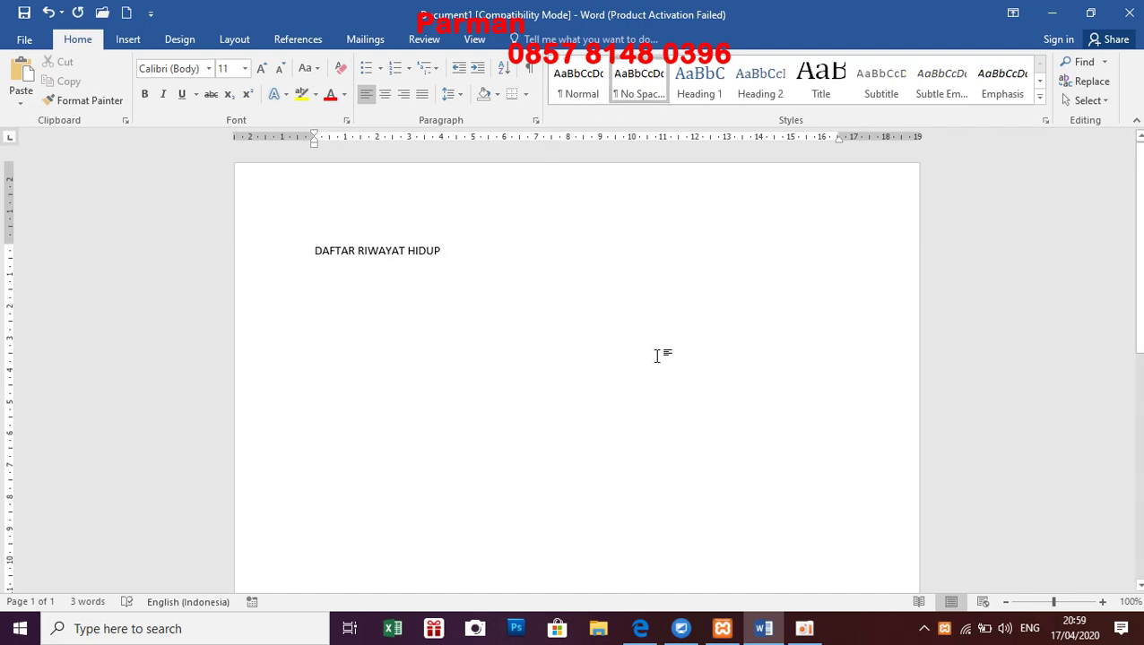
key("Return")
Add '1. DATA PRIBADI' as a numbered item at the left margin, with an unnumbered line below
left_click(408, 69)
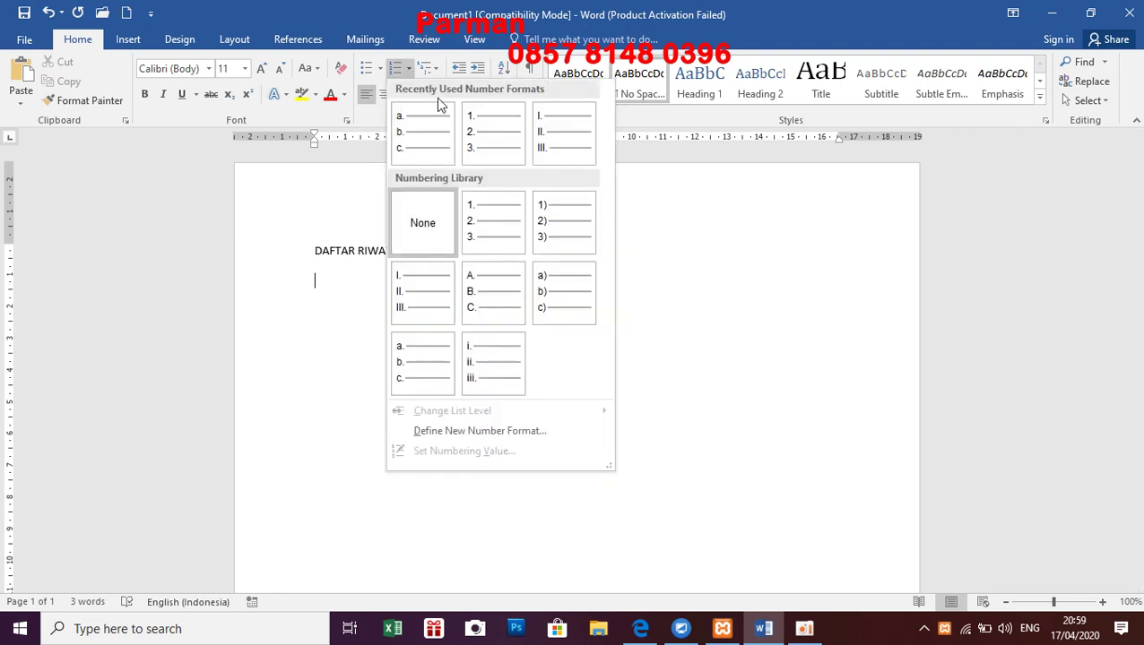
left_click(473, 130)
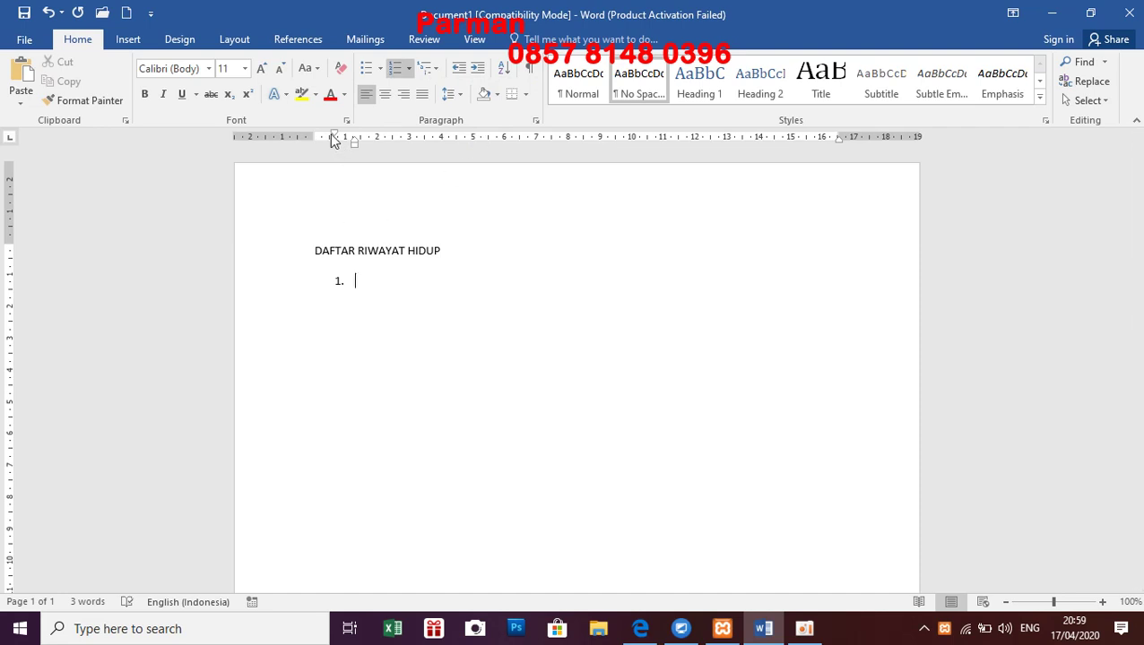
mouse_move(331, 135)
left_mouse_down()
mouse_move(313, 135)
mouse_move(354, 139)
mouse_move(330, 138)
left_mouse_up()
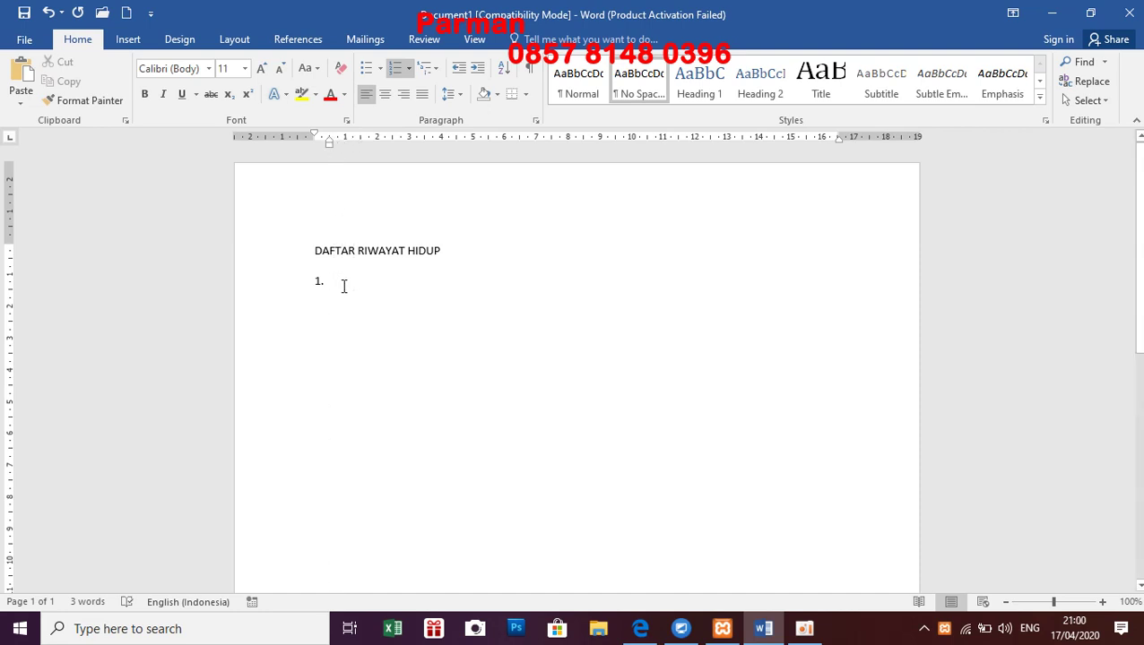
key("alt+Tab")
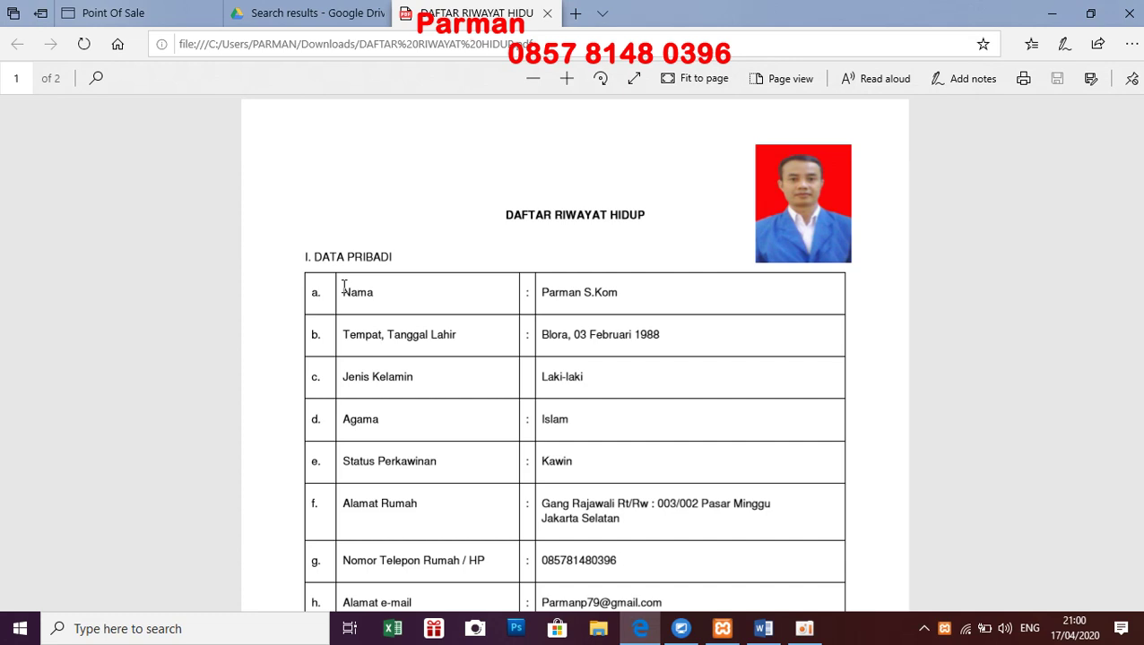
key("alt+Tab")
type("DATA")
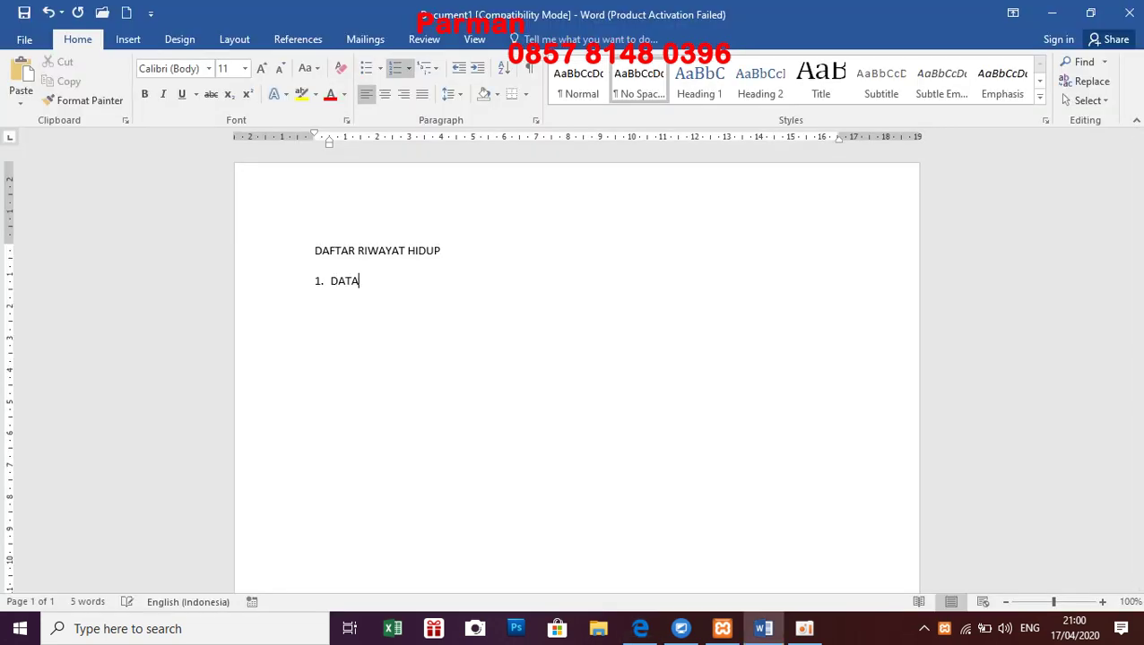
type(" PRIBADI")
key("Return")
key("BackSpace")
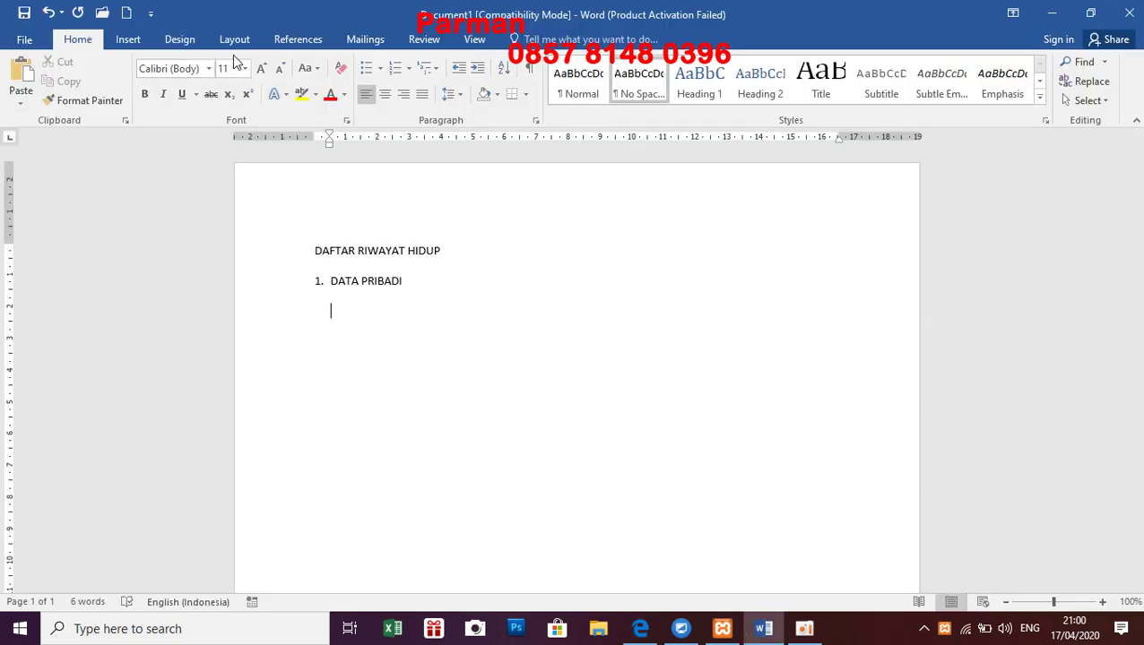
Insert a four-column, one-row table and letter its first cell 'a.'
left_click(128, 40)
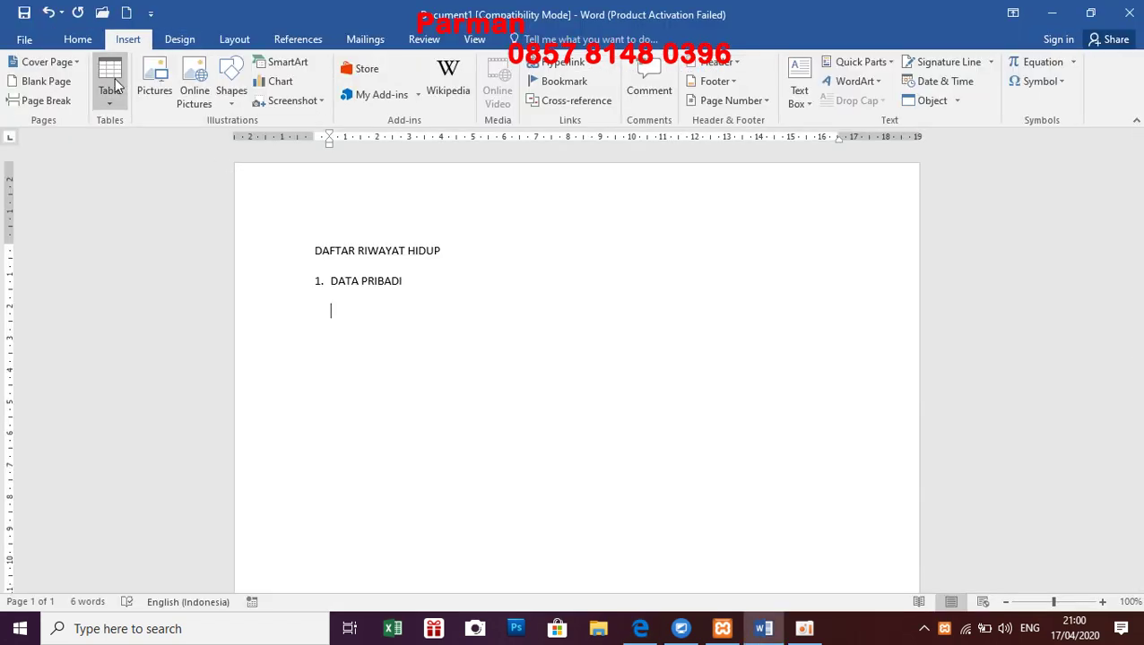
left_click(111, 79)
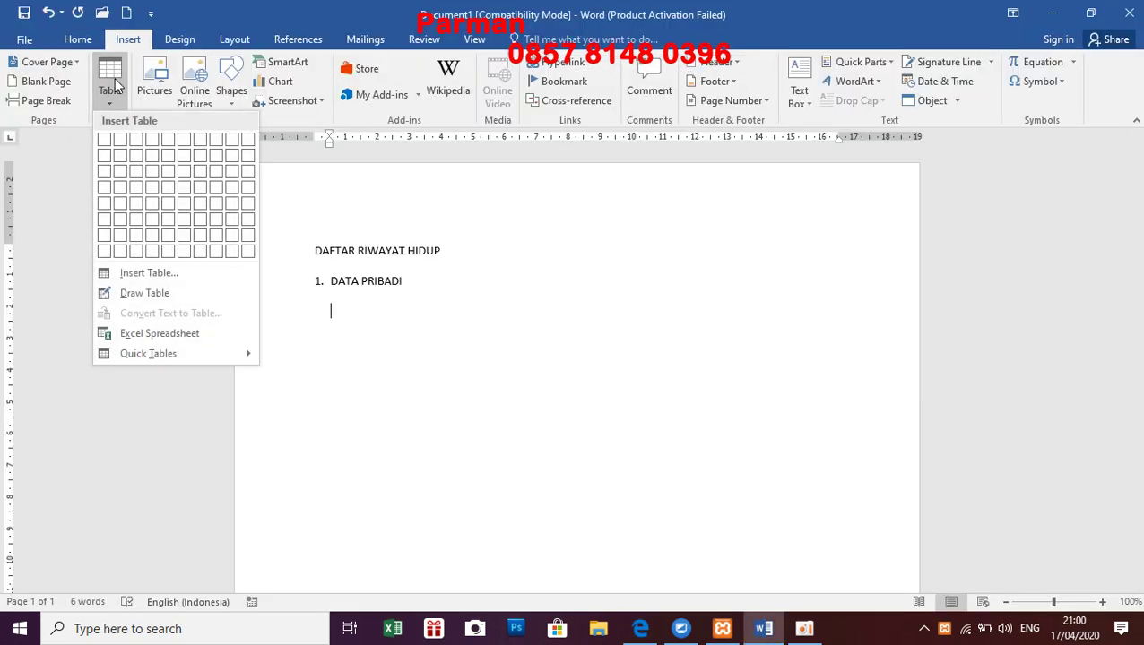
left_click(153, 141)
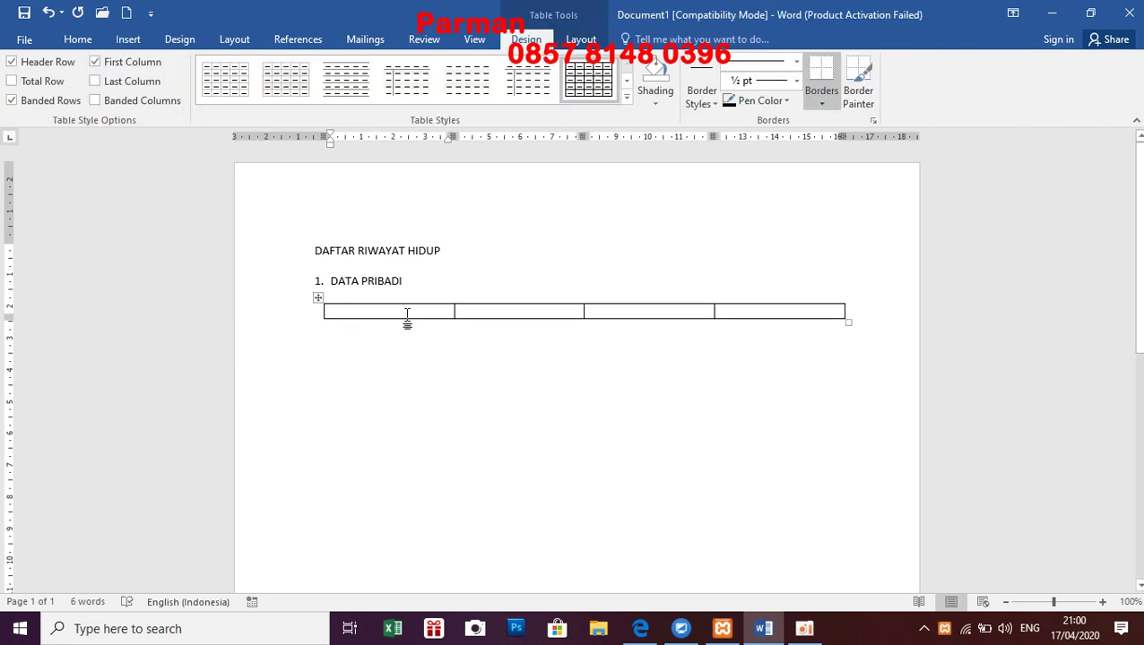
left_click(77, 40)
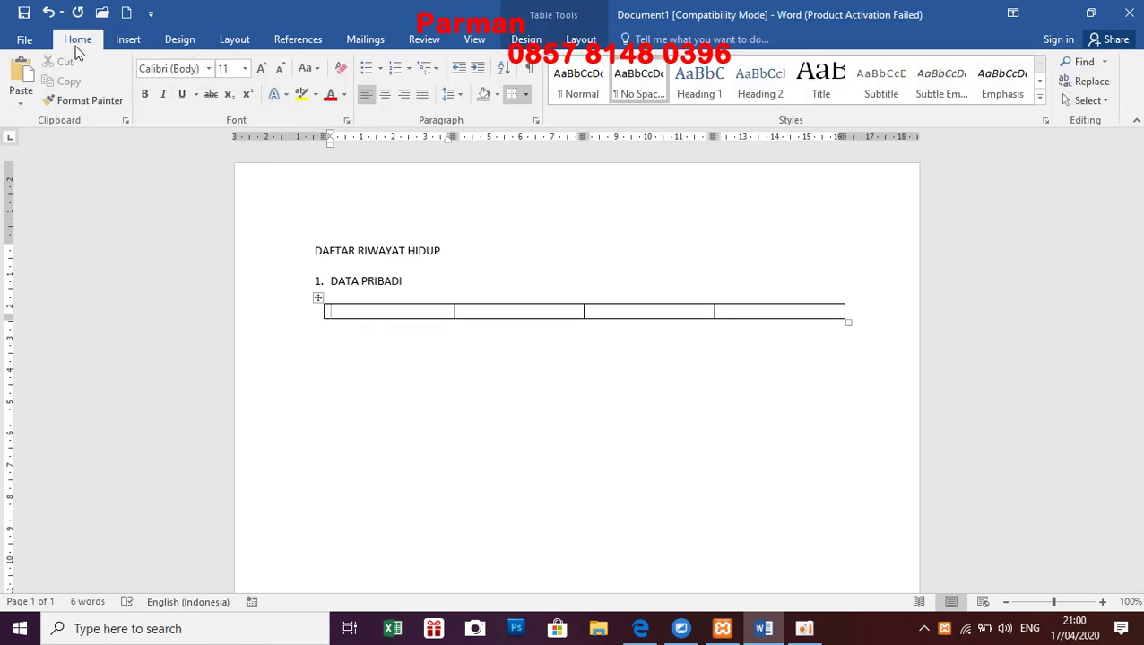
left_click(409, 69)
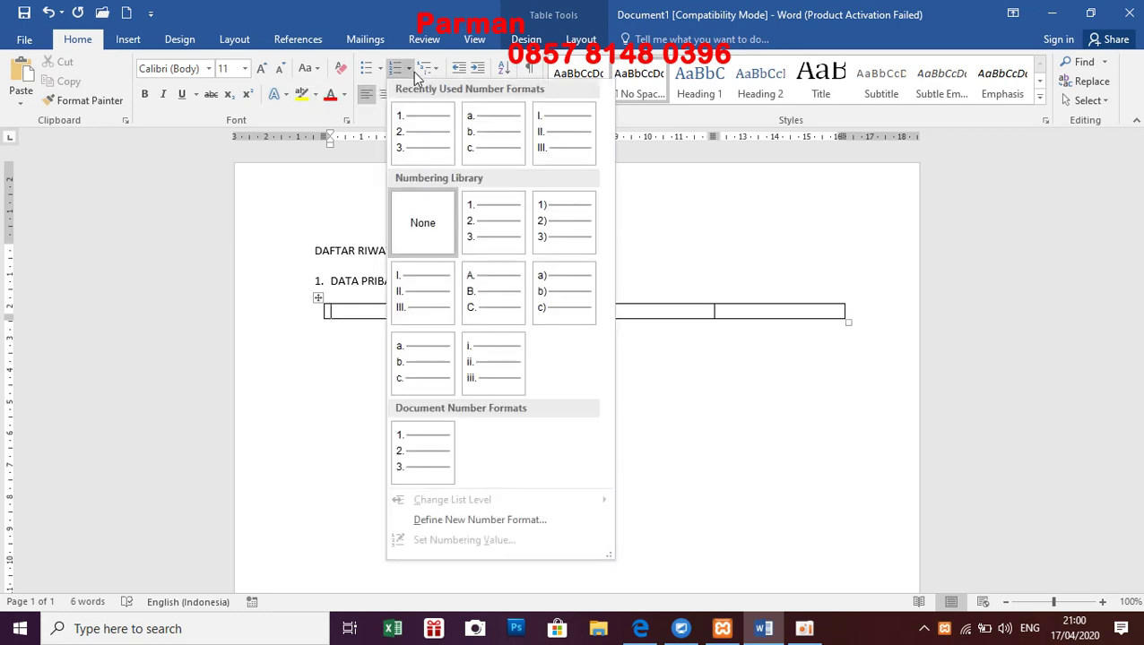
left_click(473, 136)
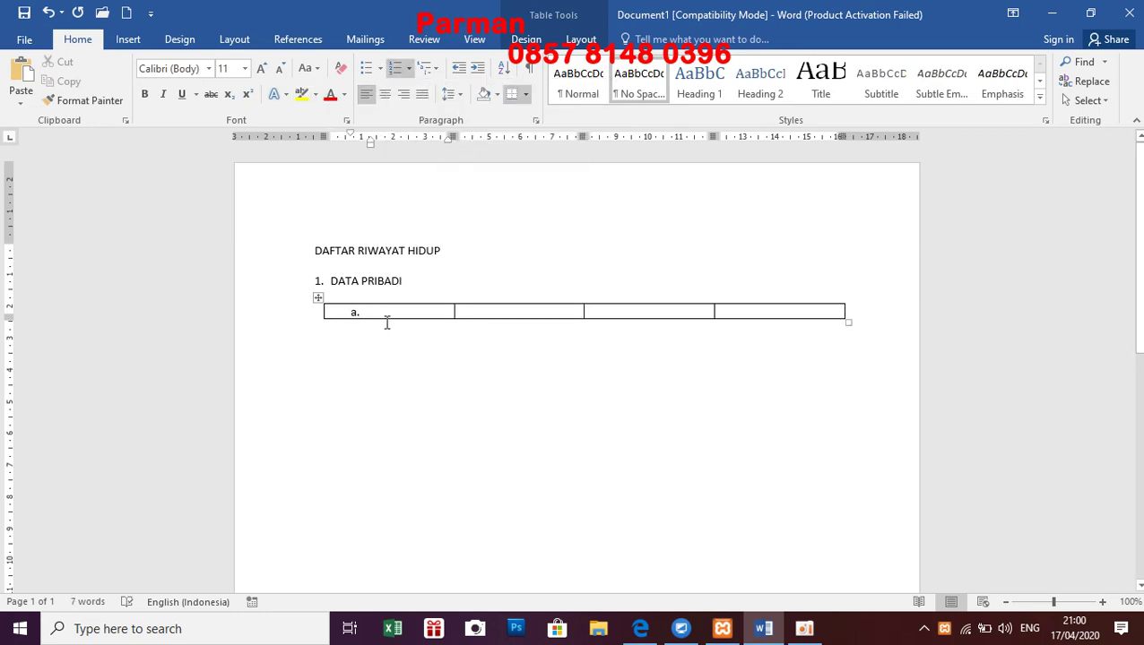
Fill row a with Nama, a colon and the person's name, adding row b
key("alt+Tab")
key("alt+Tab")
left_click(478, 312)
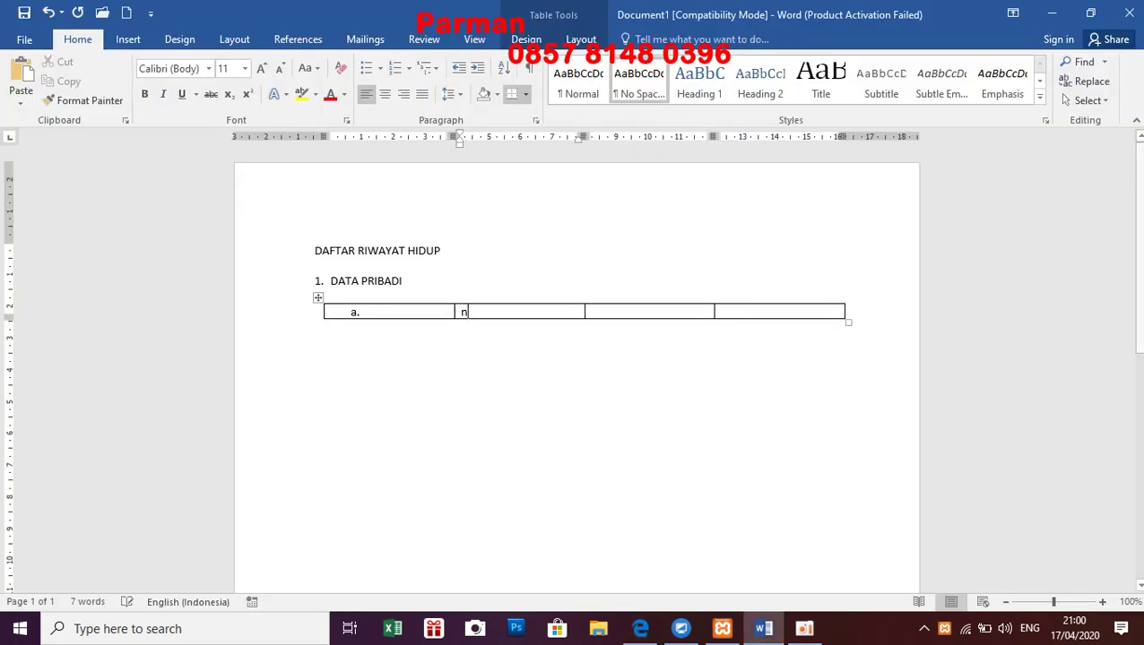
type("NAMA")
key("BackSpace")
key("BackSpace")
key("BackSpace")
type("ama")
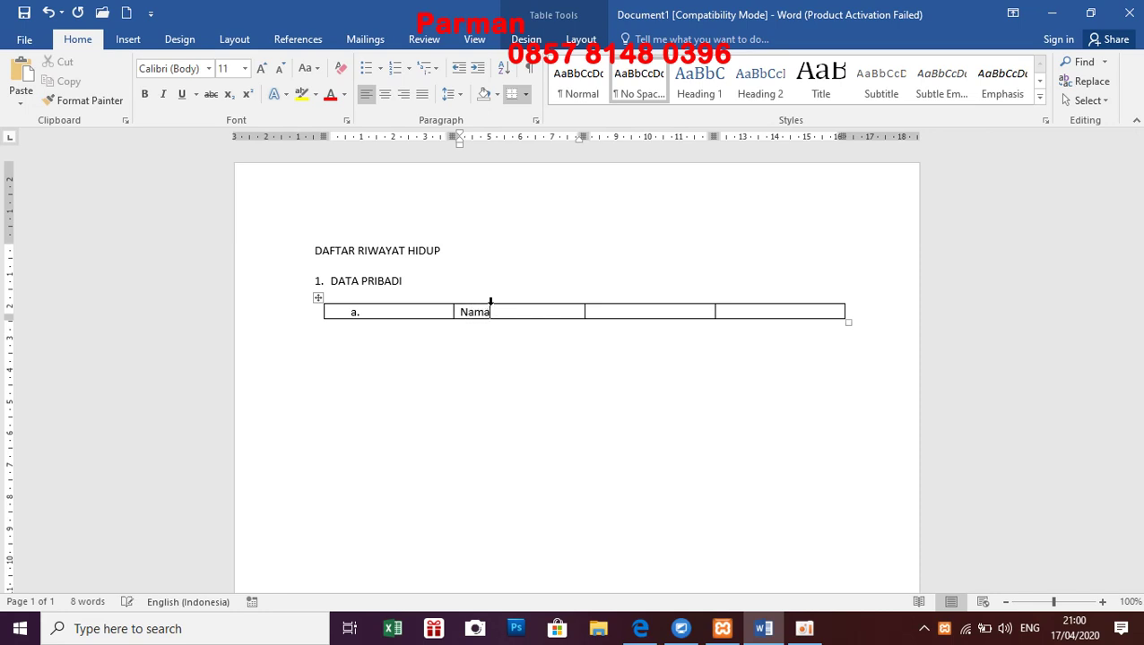
key("alt+Tab")
key("alt+Tab")
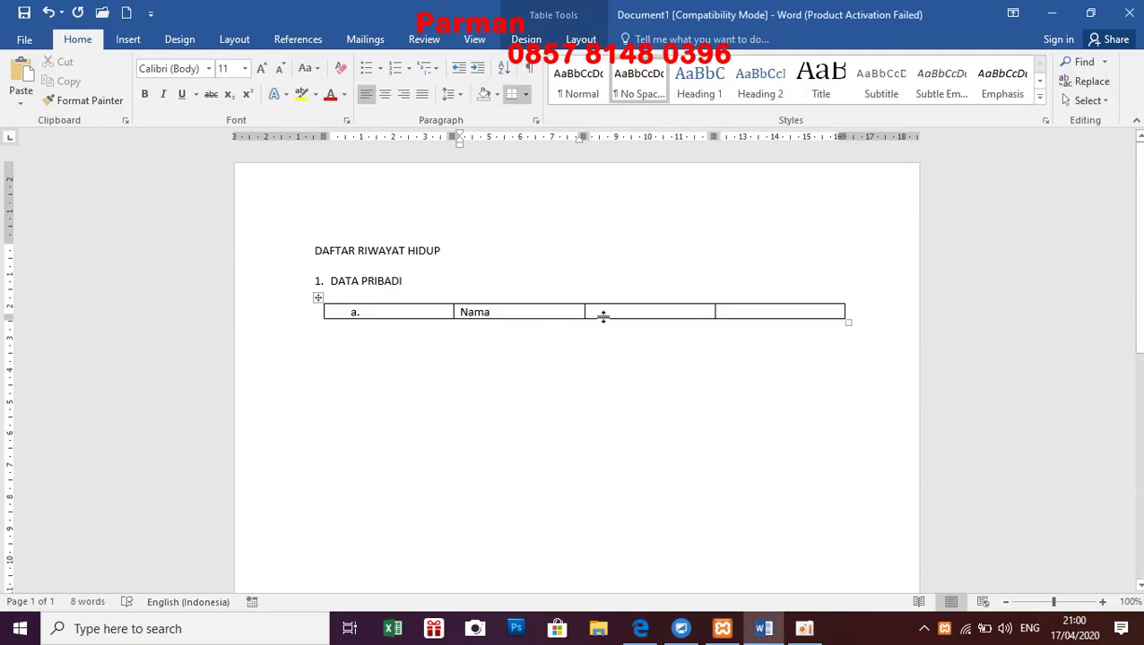
left_click(601, 312)
key("Tab")
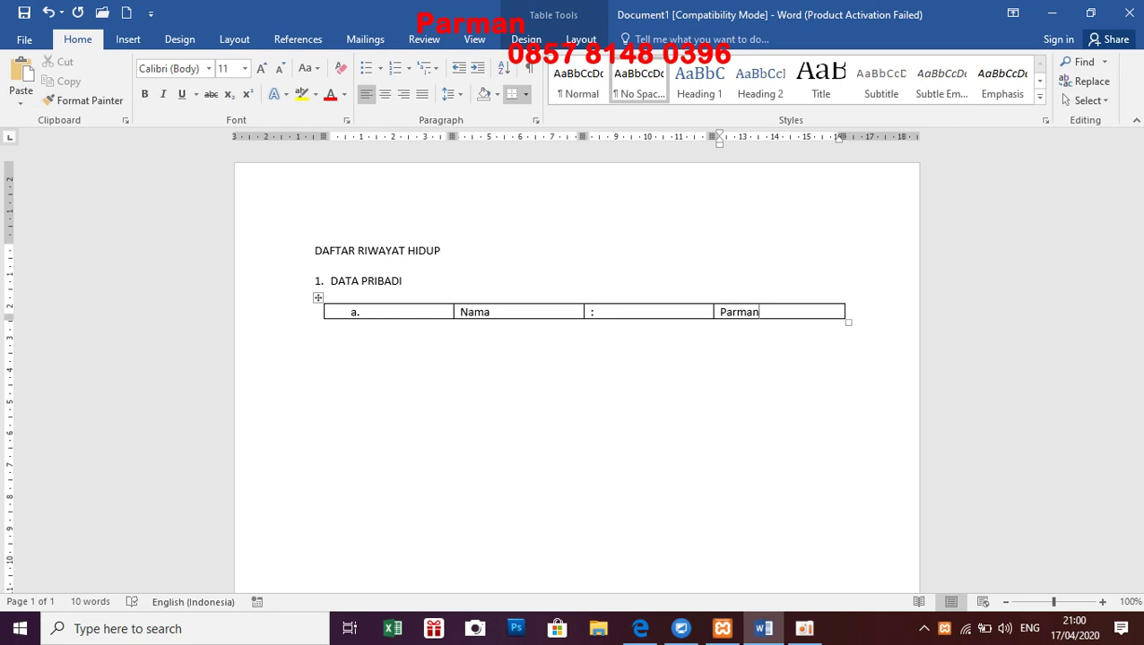
key("Tab")
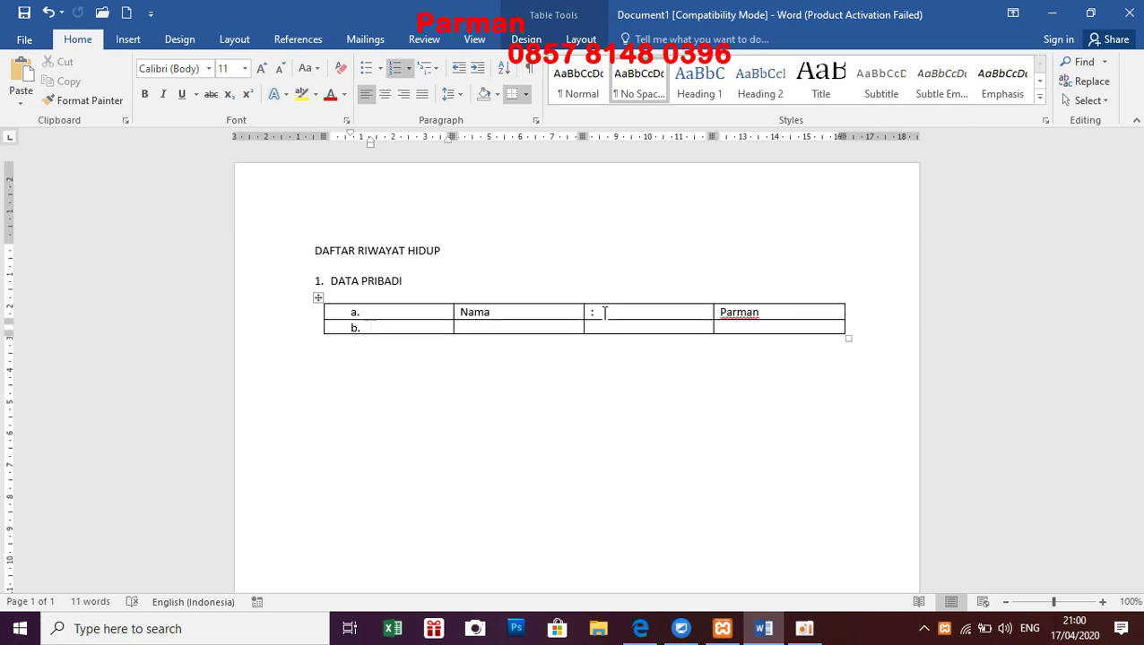
Label row b 'Tempat, Tanggal Lahir', correcting typos and adding the comma
key("alt+Tab")
key("alt+Tab")
type("Temapt")
key("BackSpace")
key("BackSpace")
key("BackSpace")
type("Tanggal")
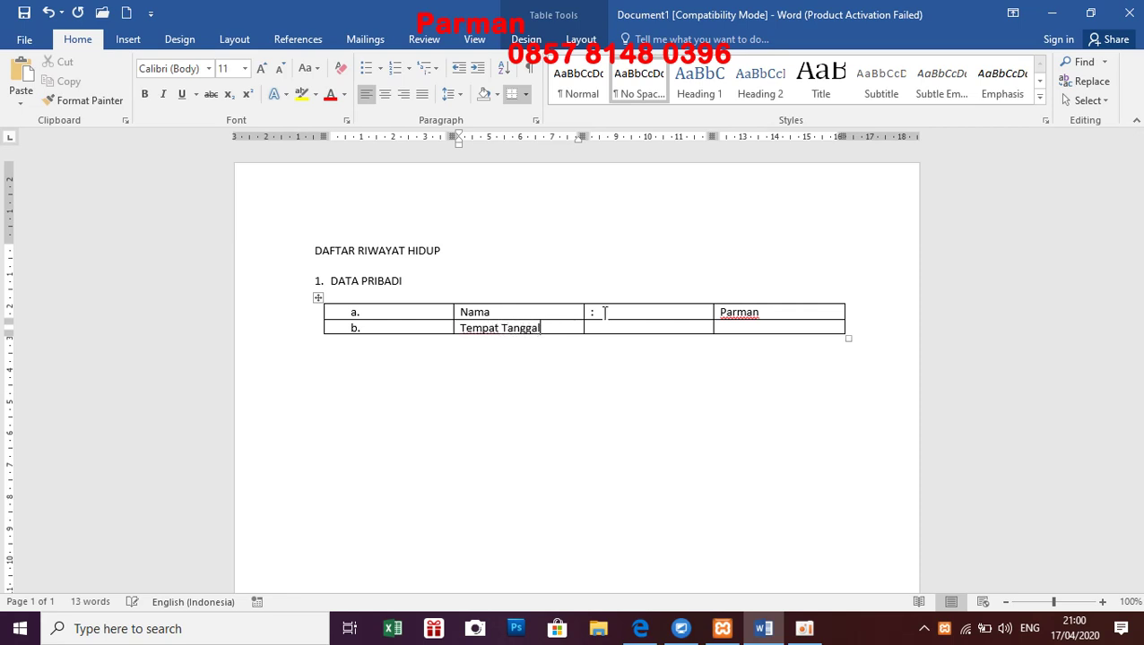
key("alt+Tab")
key("alt+Tab")
type("Lahir")
key("Left")
type(",")
key("Down")
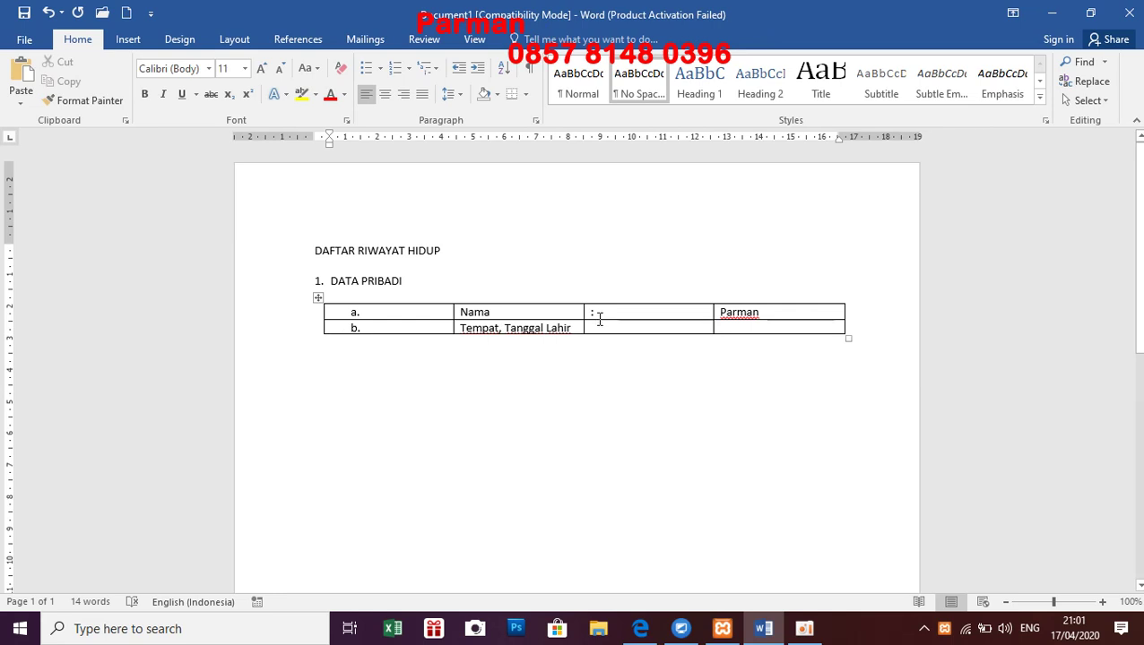
left_click(604, 328)
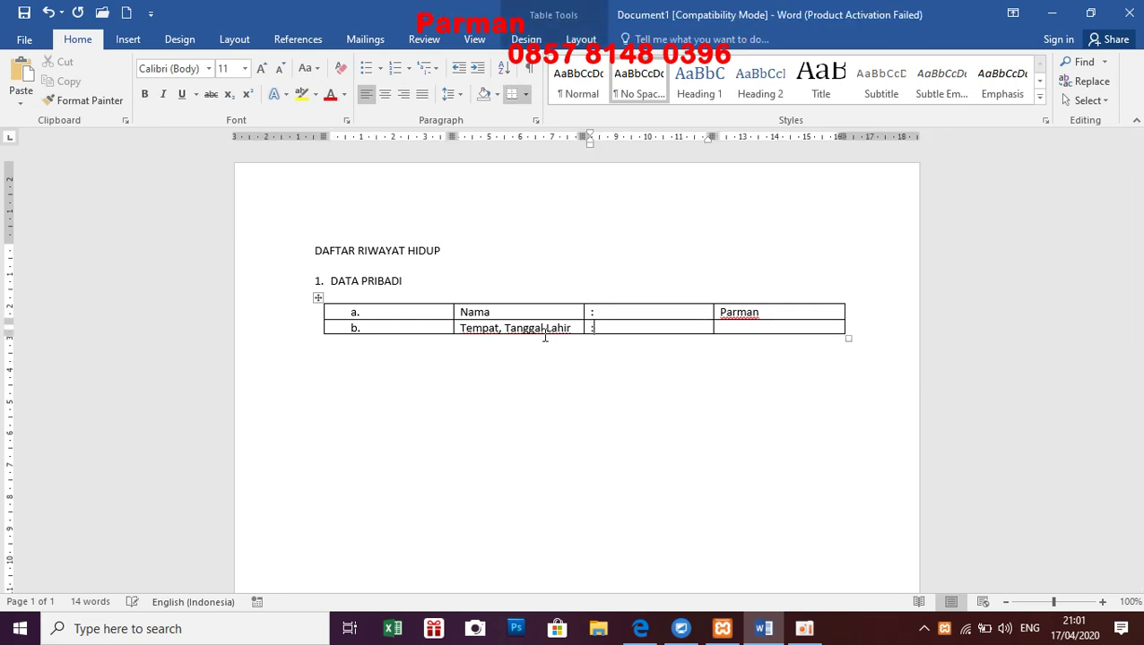
key("Tab")
key("alt+Tab")
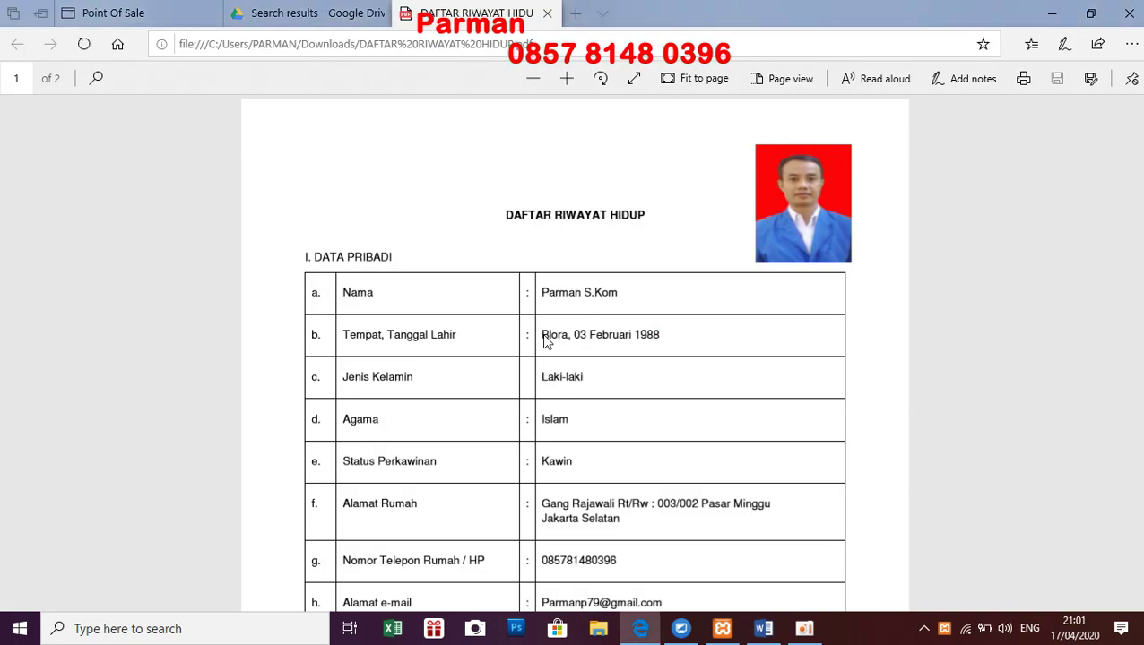
key("alt+Tab")
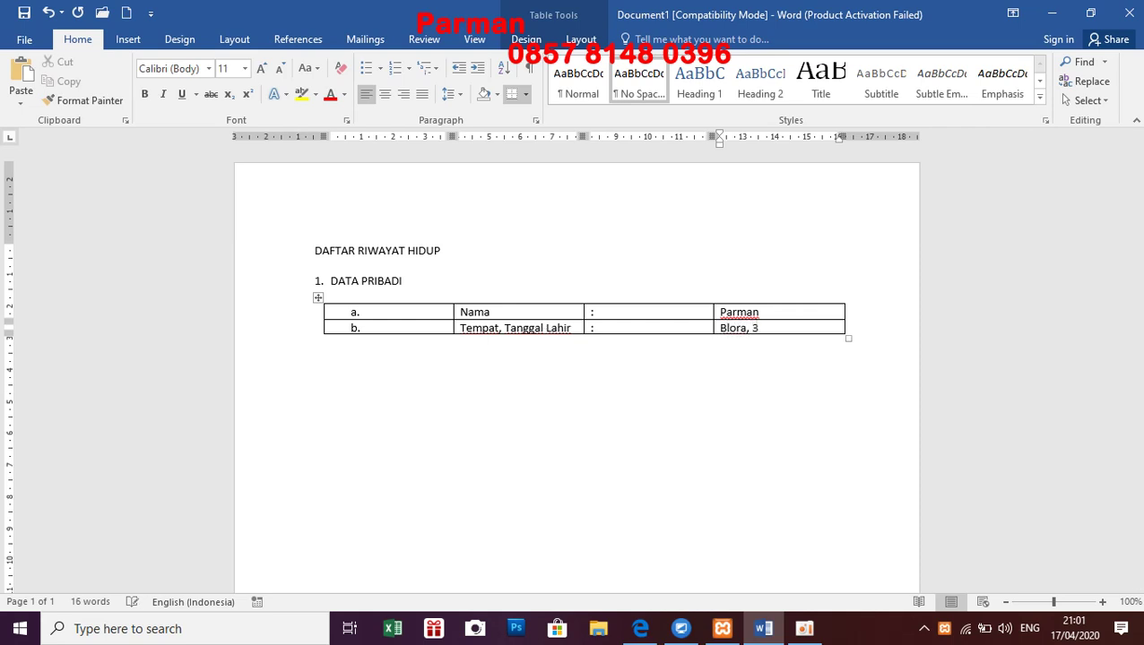
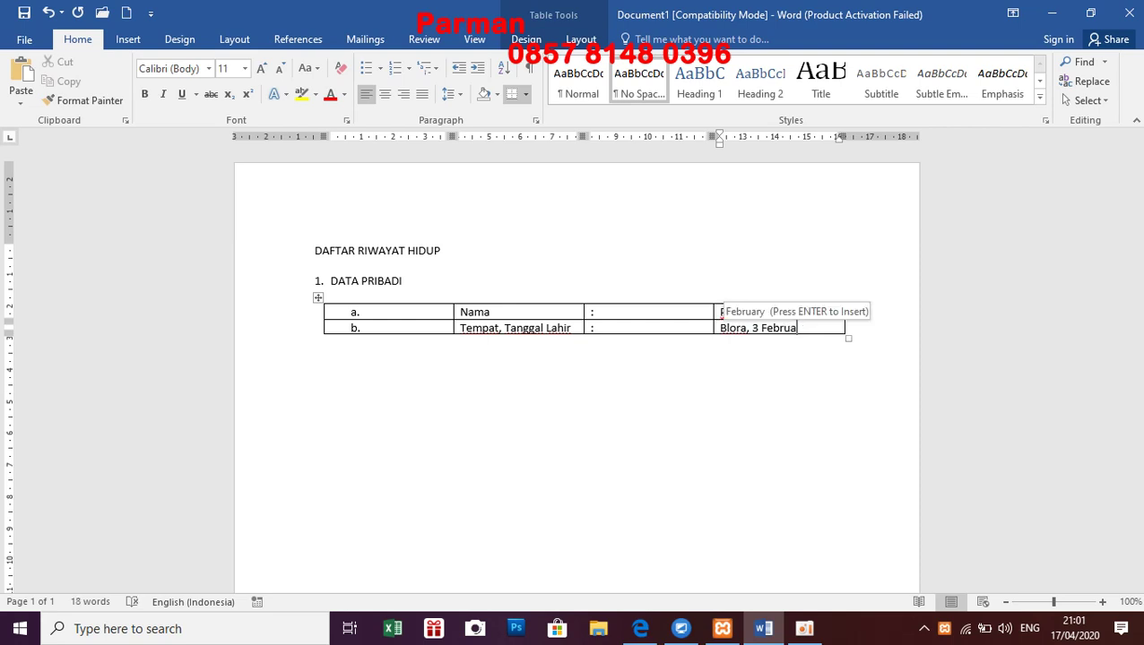
left_click(783, 309)
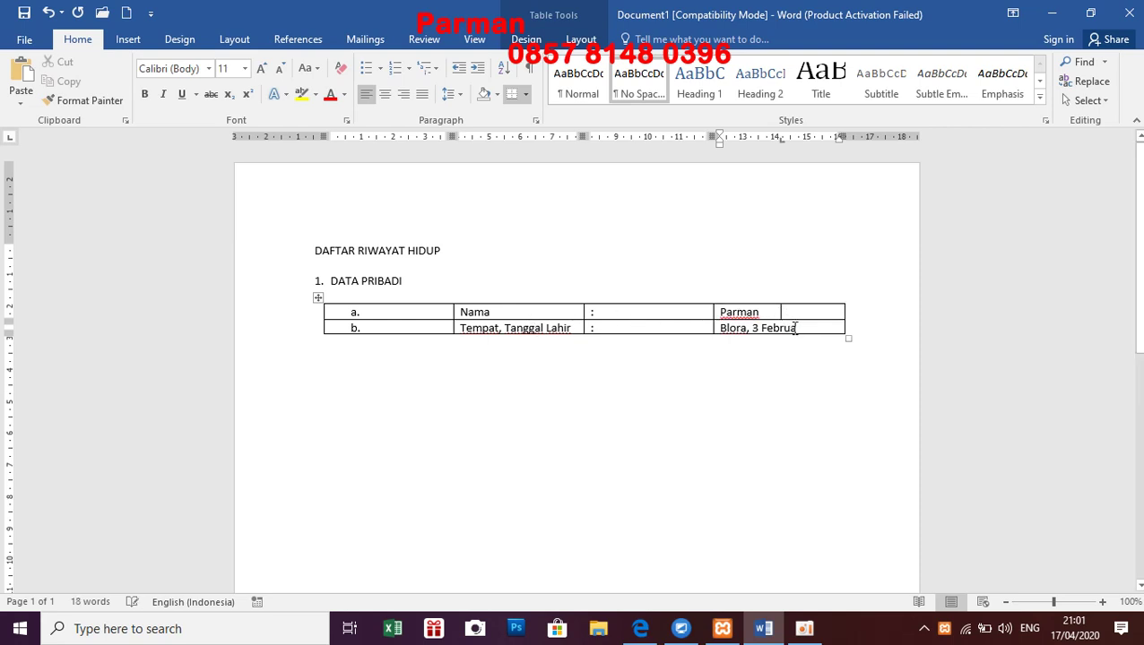
left_click(803, 328)
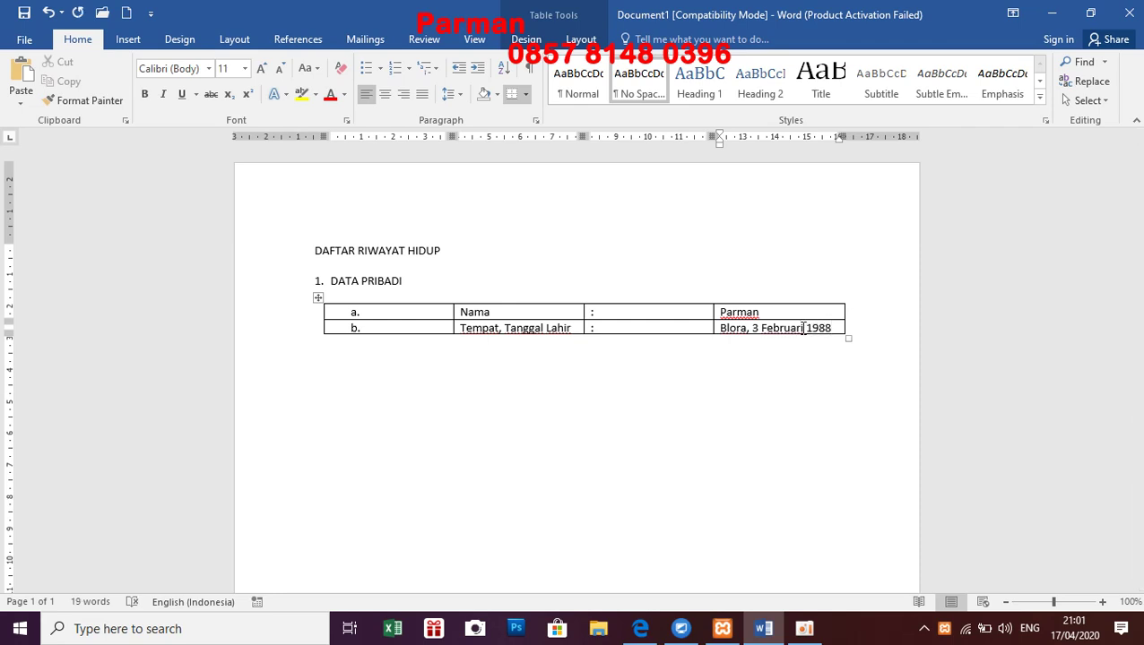
key("Tab")
Label row c 'Jenis Kelamin', fixing the typos
key("alt+Tab")
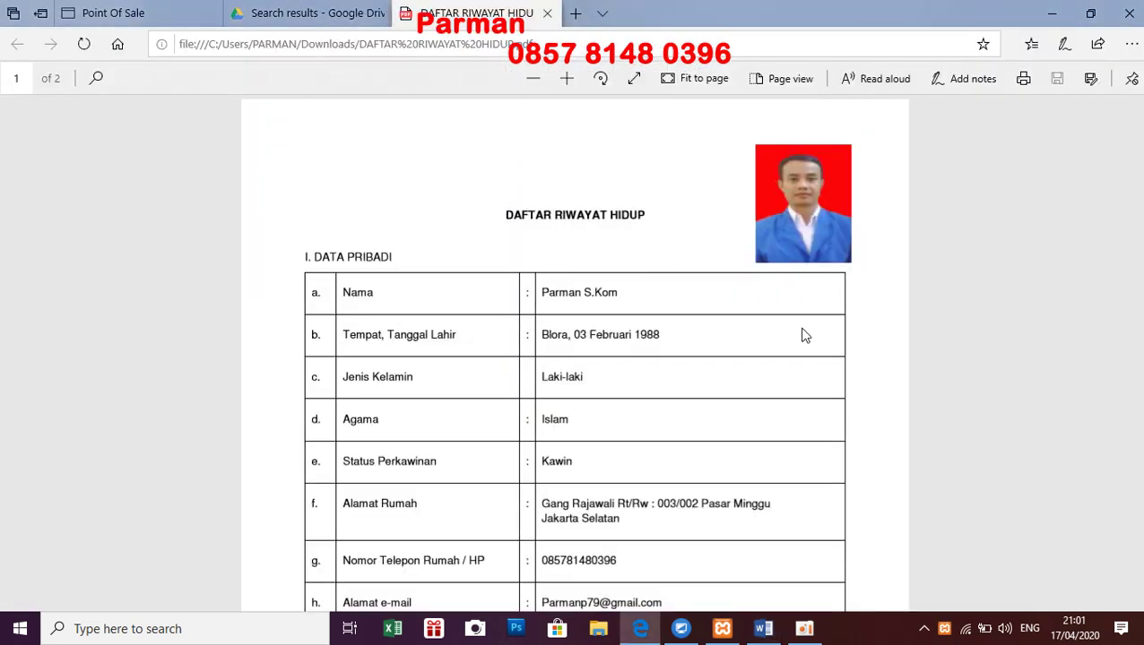
key("alt+Tab")
left_click(518, 344)
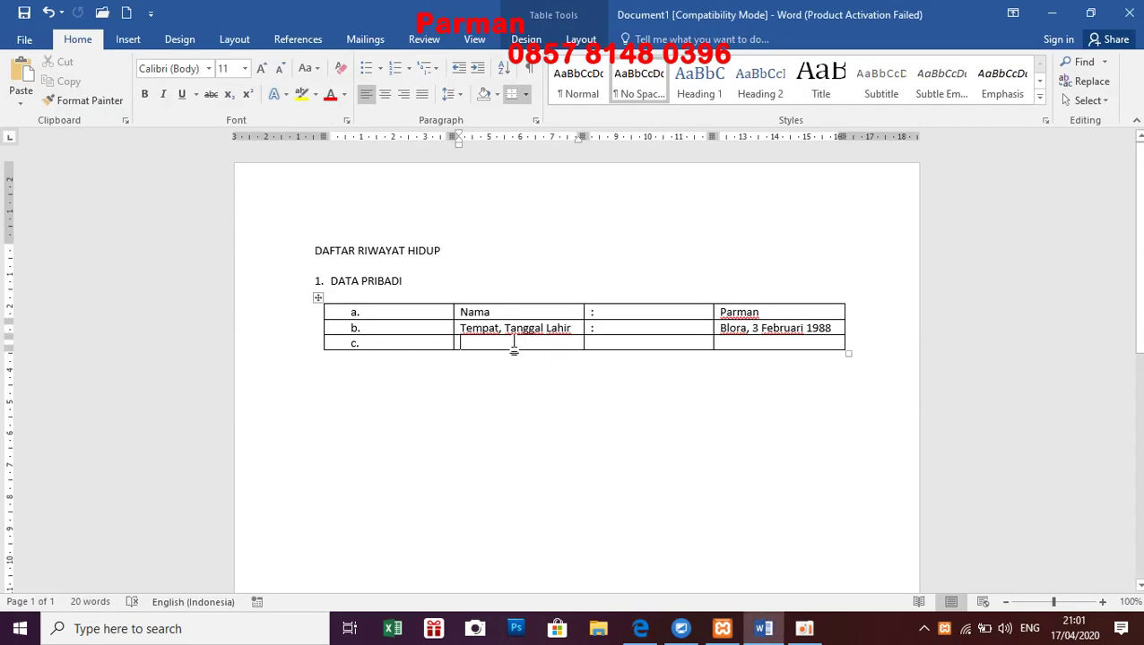
type("jed")
key("BackSpace")
key("BackSpace")
key("BackSpace")
type("Jer")
key("BackSpace")
type("nis Kelamin")
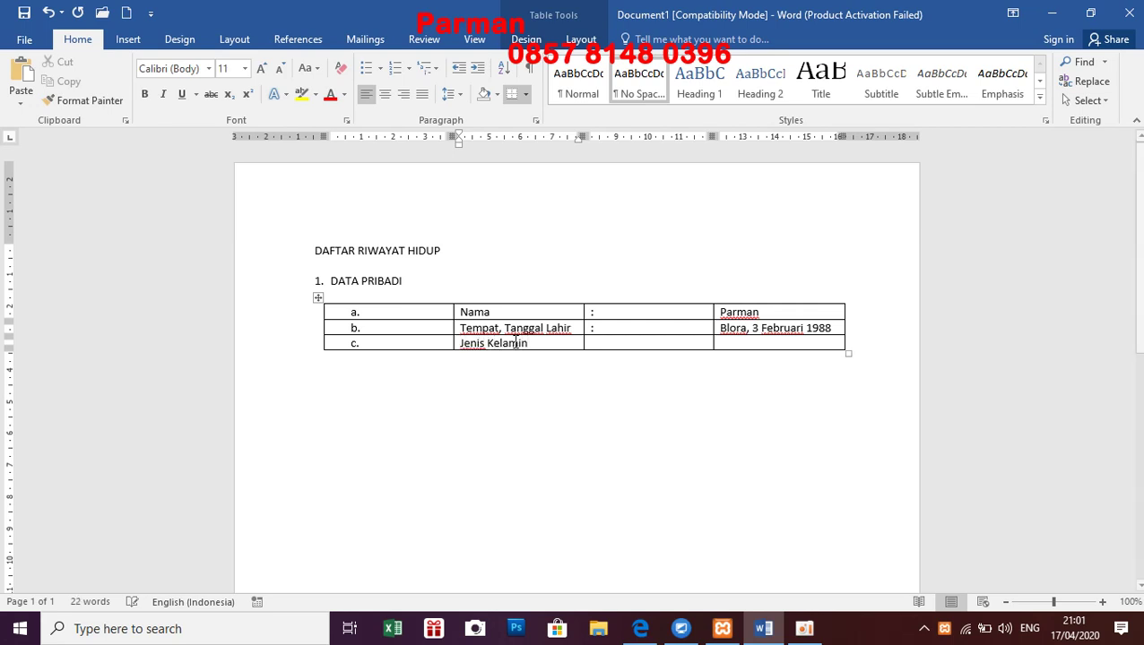
key("alt+Tab")
key("alt+Tab")
Give row c a colon and the value Laki-laki, then add row d
left_click(592, 343)
type(":")
key("Tab")
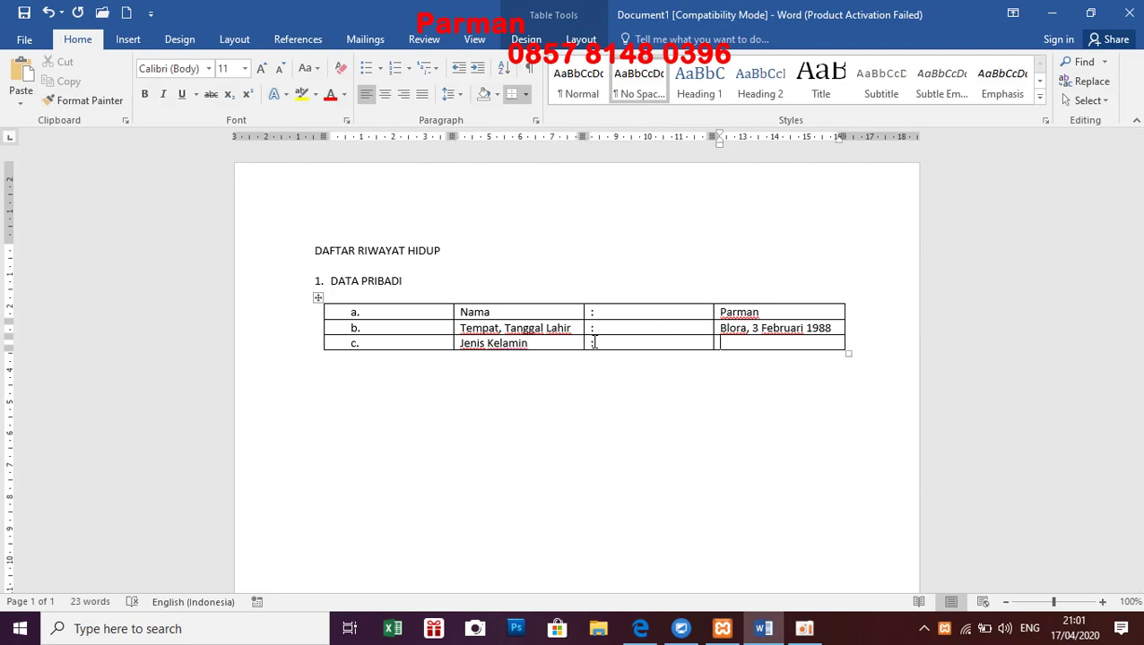
key("alt+Tab")
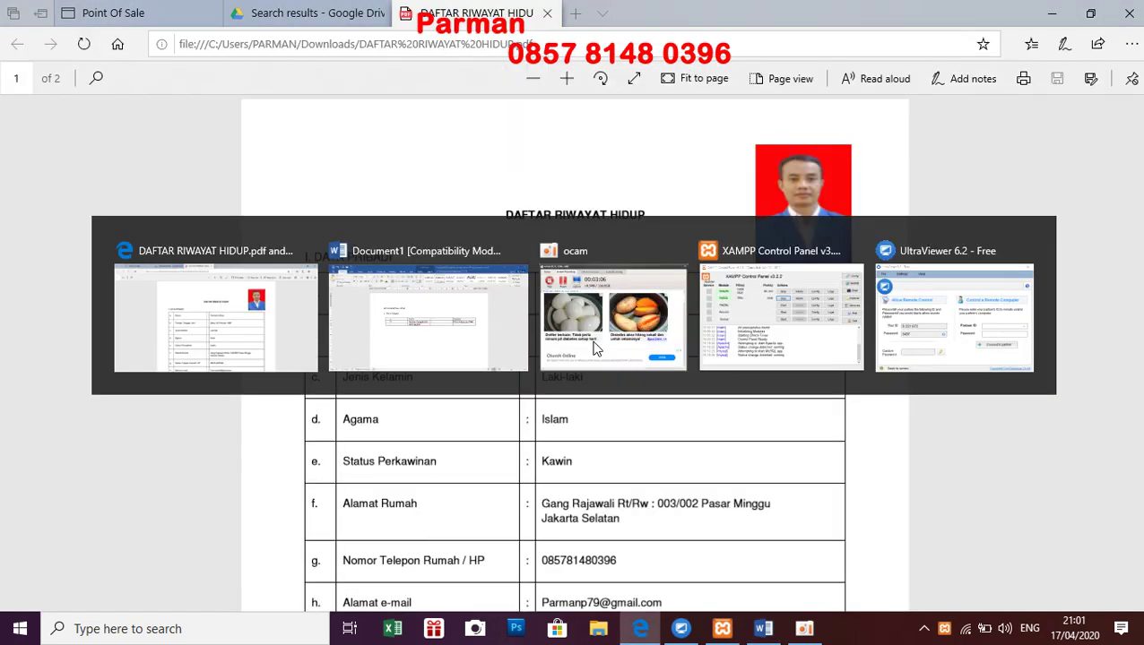
key("alt+Tab")
type("Laki-laki")
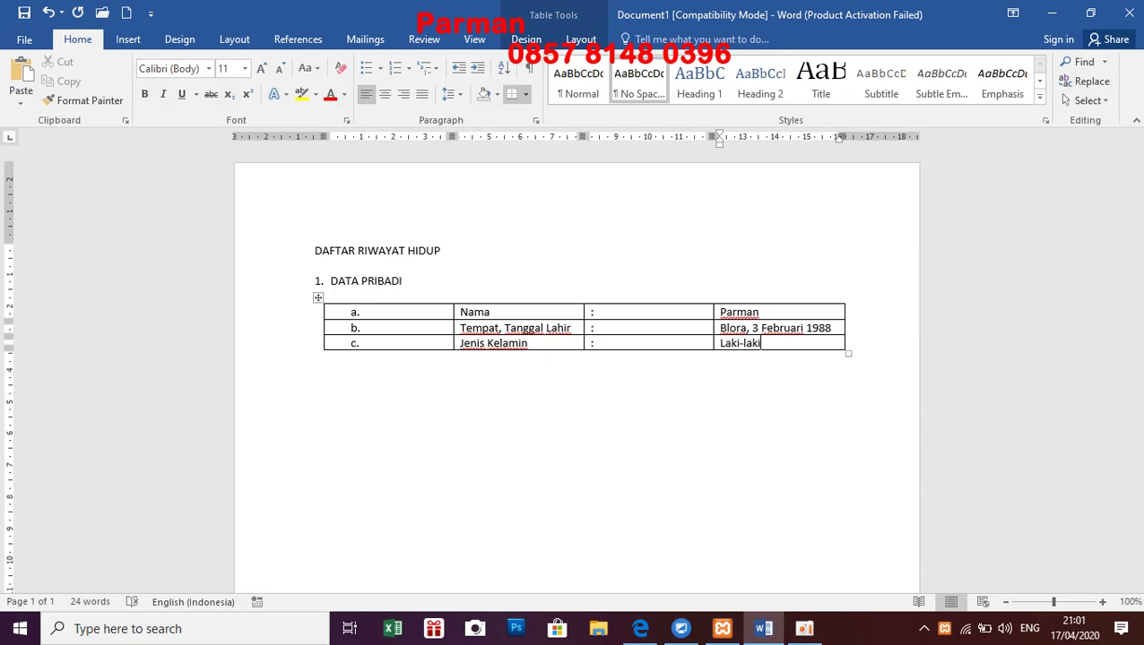
key("Tab")
Fill row d with Agama, a colon and Islam, then add row e
key("alt+Tab")
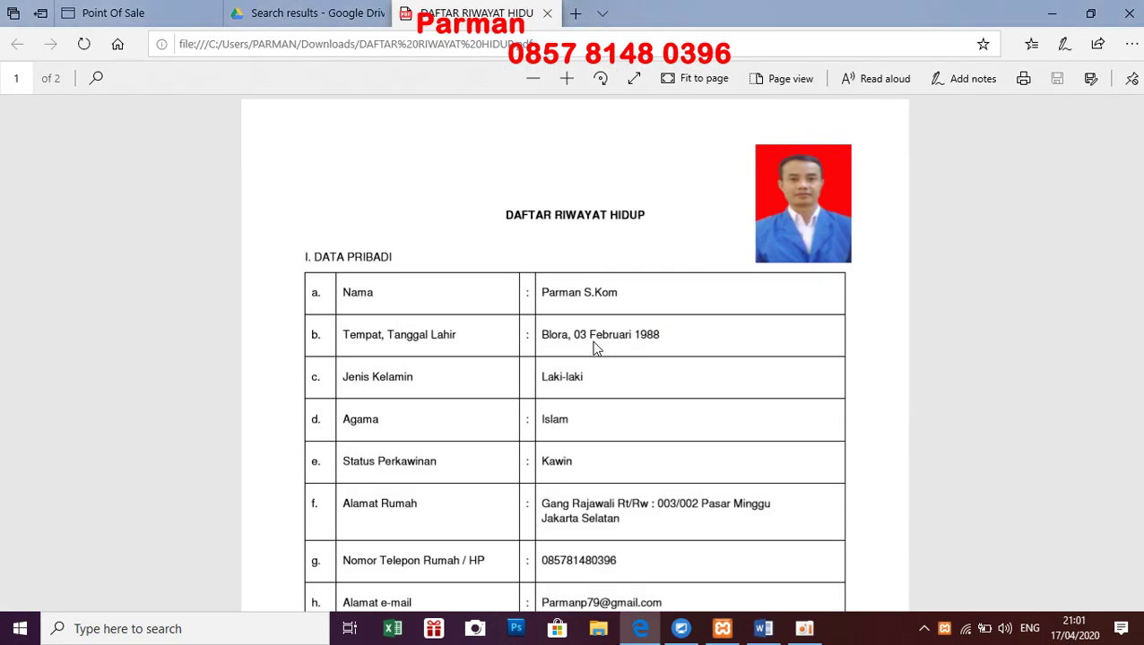
key("alt+Tab")
type("A")
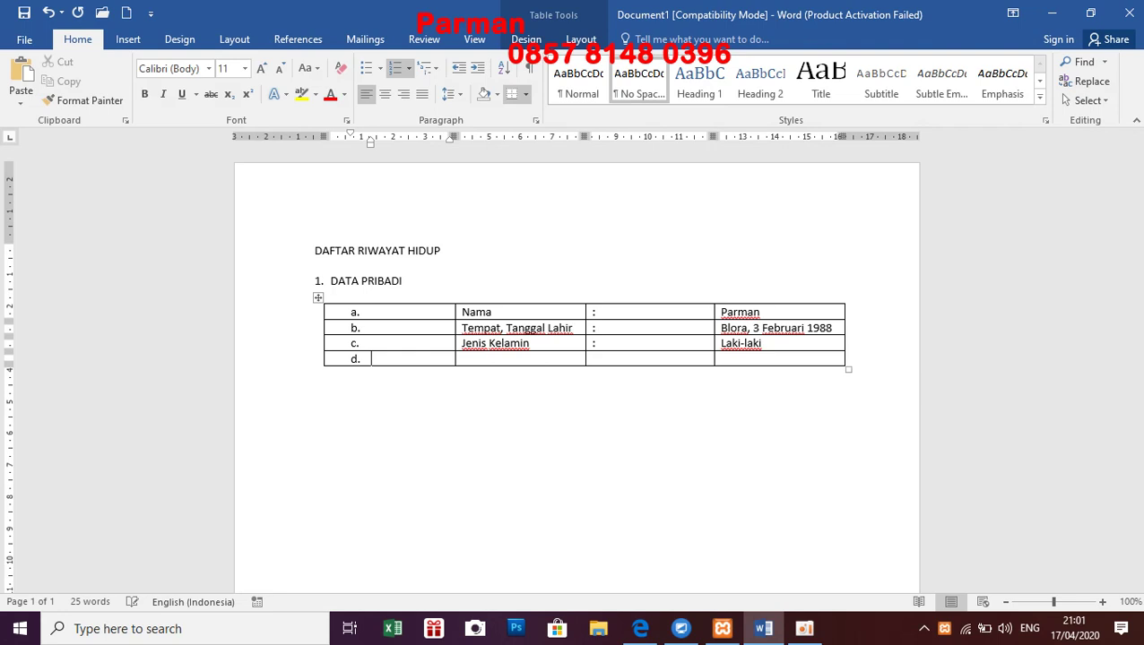
key("Tab")
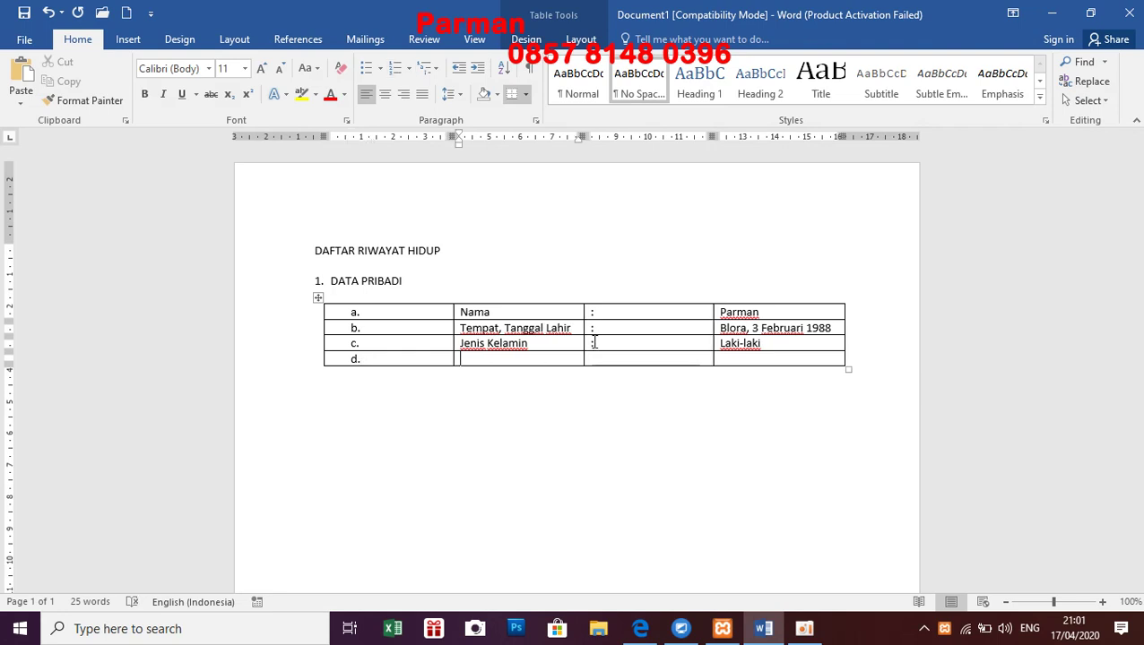
type("Agama")
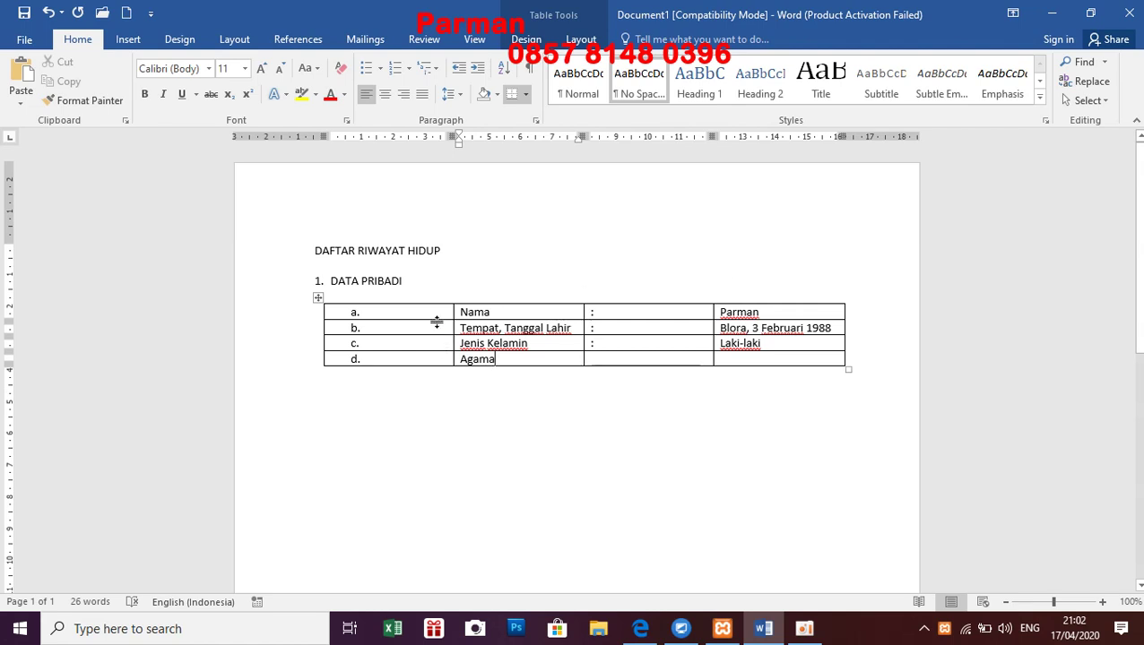
key("Tab")
type(":")
key("Tab")
type("I")
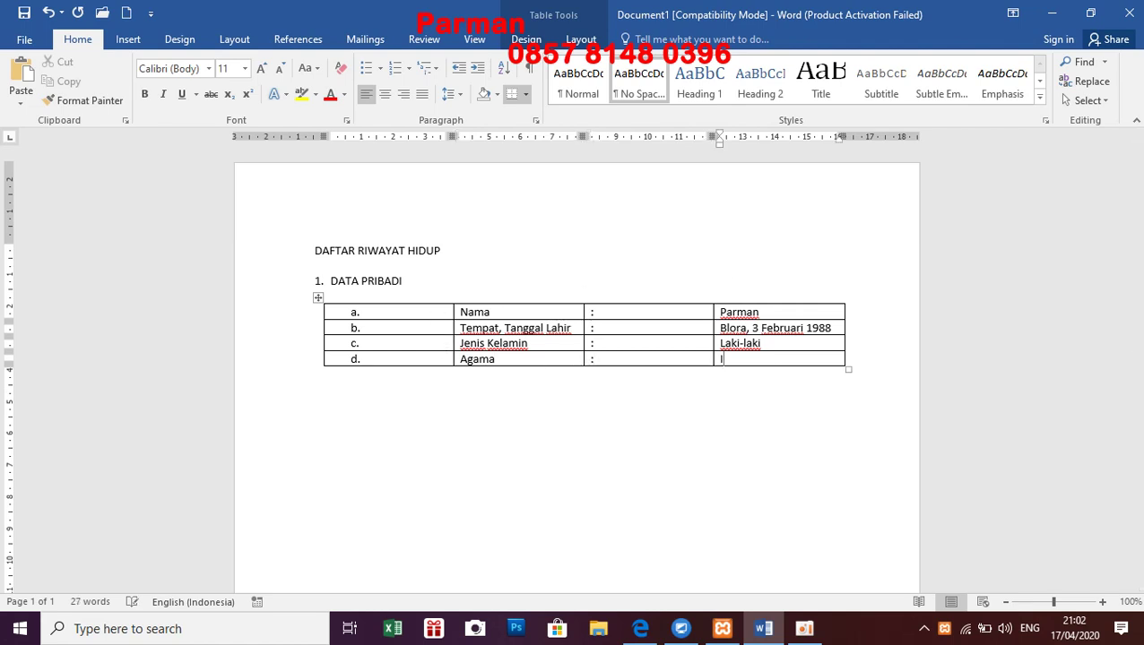
type("sl")
type("am")
key("alt+Tab")
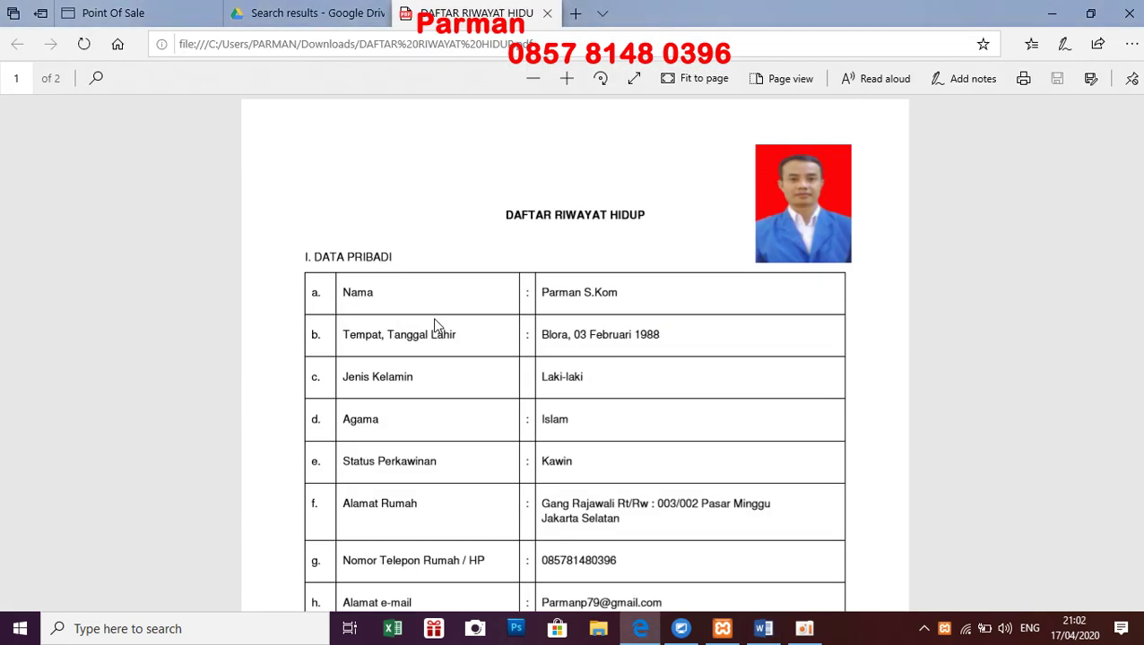
key("alt+Tab")
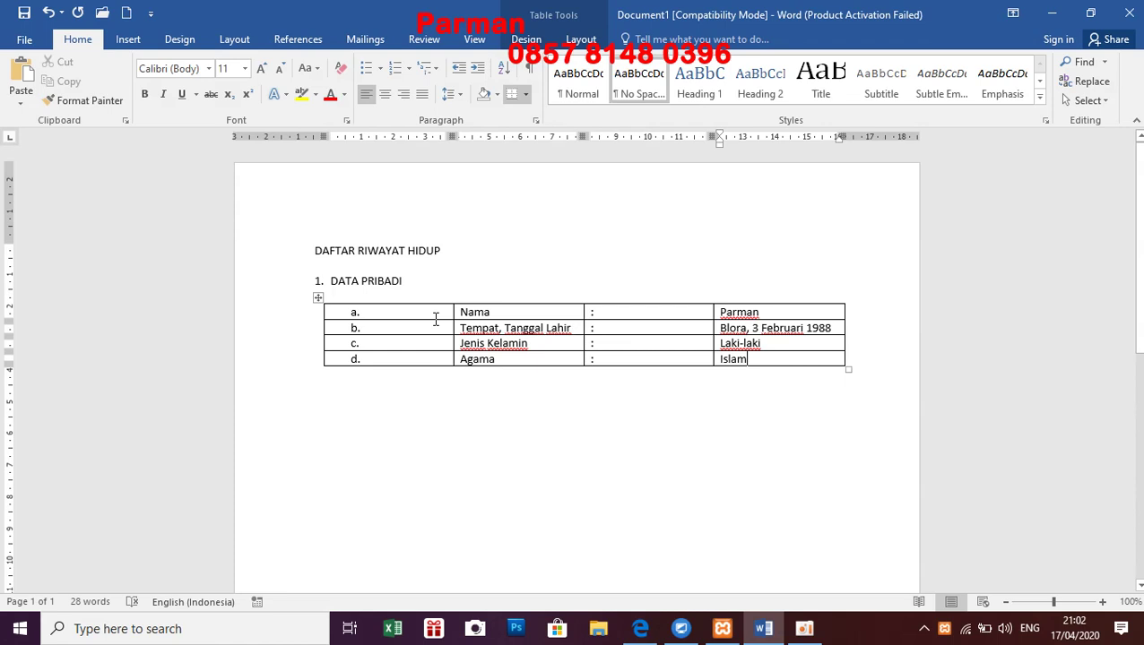
key("Tab")
Fill row e with Statatus, a colon and Menikah, then move into row f's label cell
key("Tab")
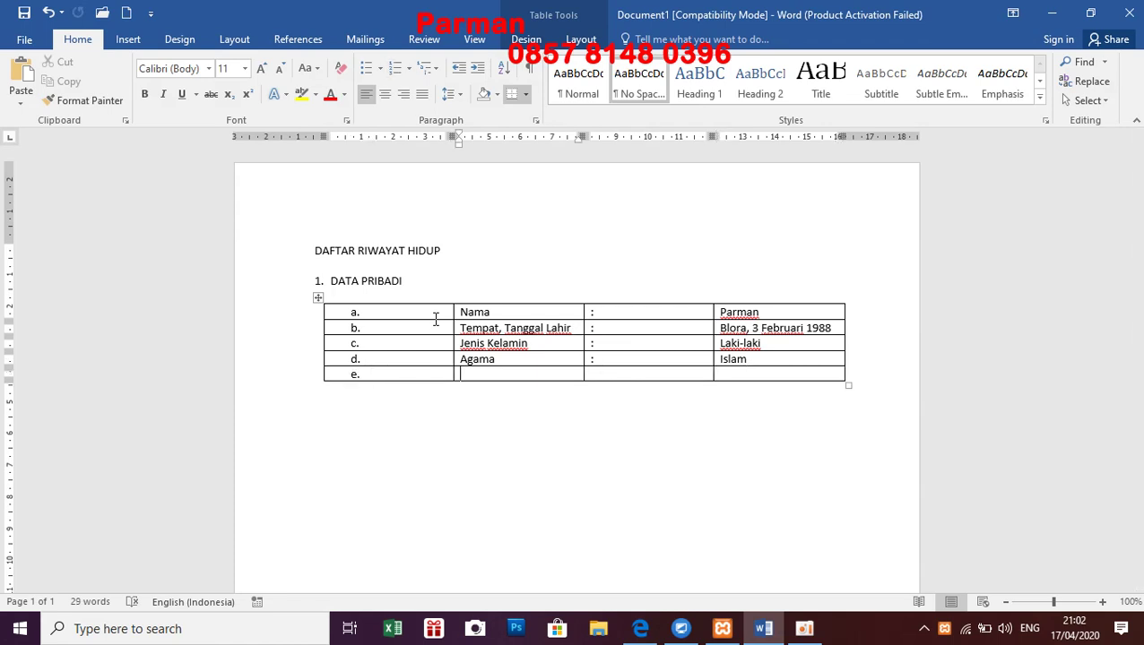
type("Statatus")
key("Tab")
type(":")
key("Tab")
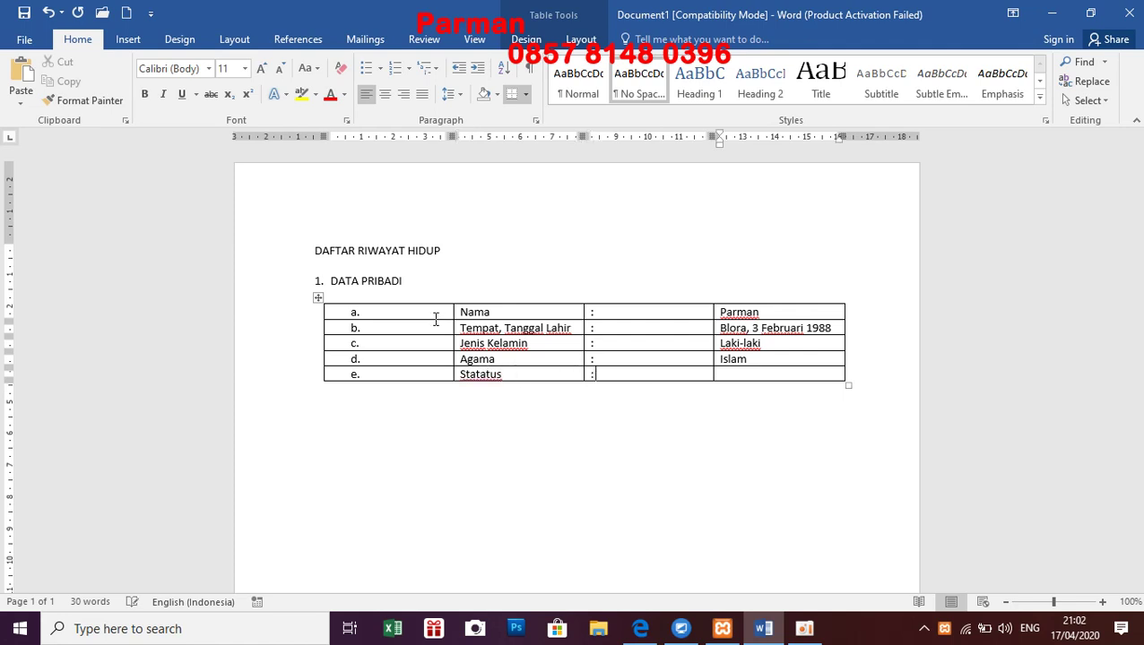
type("Menika")
type("h")
key("alt+Tab")
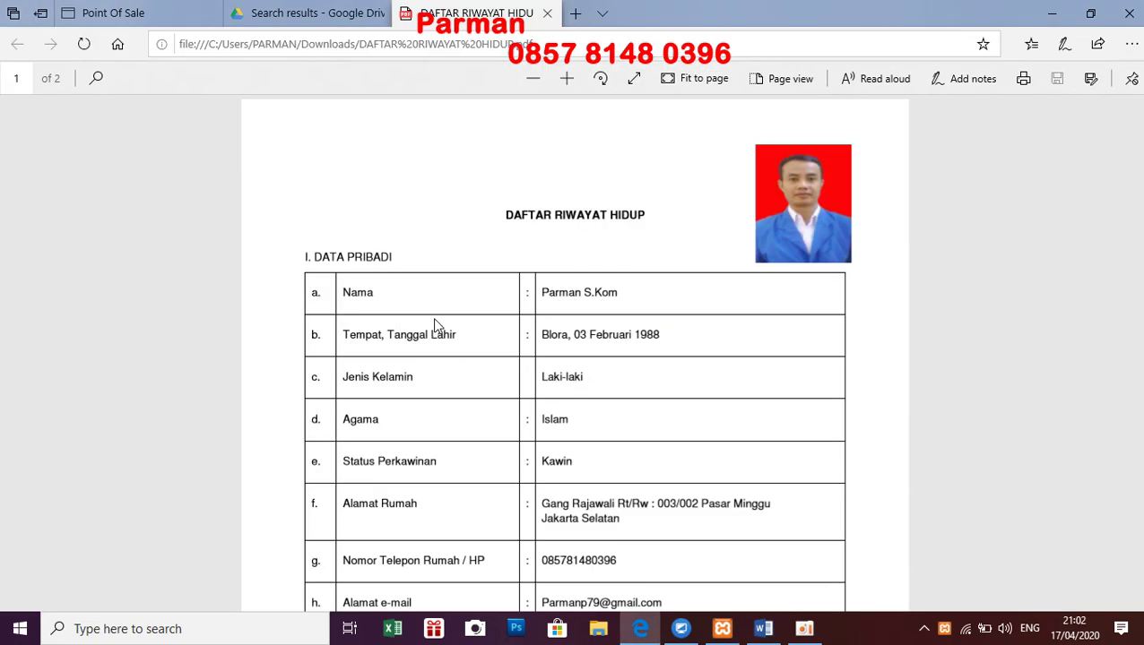
key("alt+Tab")
left_click(502, 390)
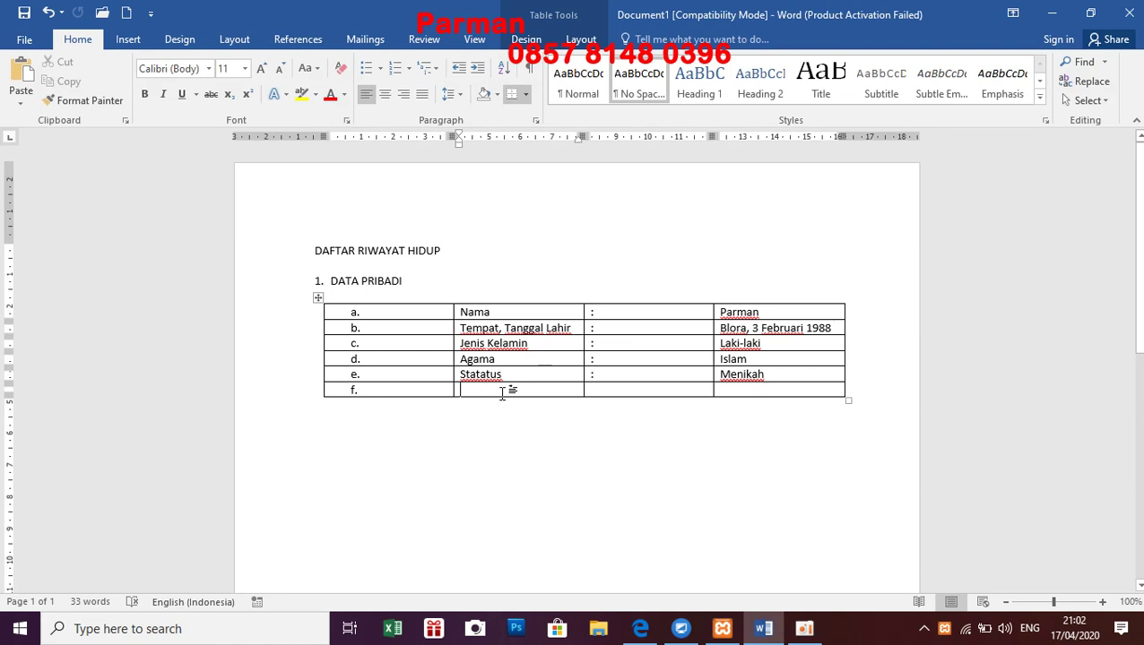
Label row f 'Alamat Rumah' and enter the street name of the home address
type("Alamat Rumah")
key("Tab")
type(":")
key("Tab")
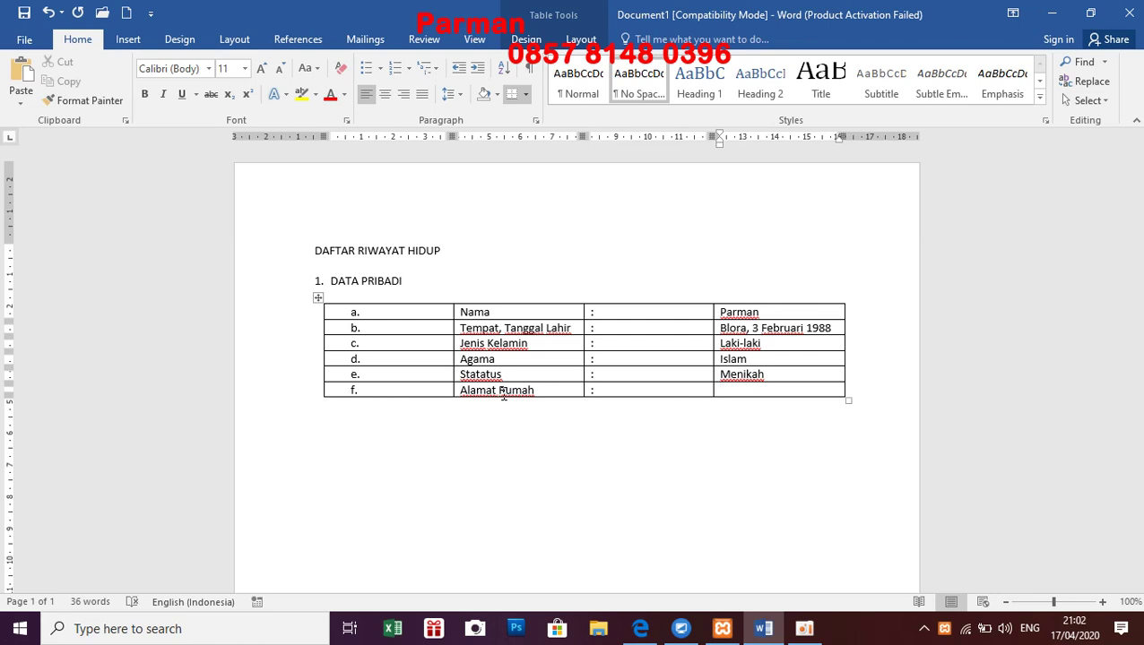
key("Left")
key("Left")
key("Left")
key("Left")
type("a")
key("BackSpace")
key("Delete")
type("ya")
key("BackSpace")
key("Right")
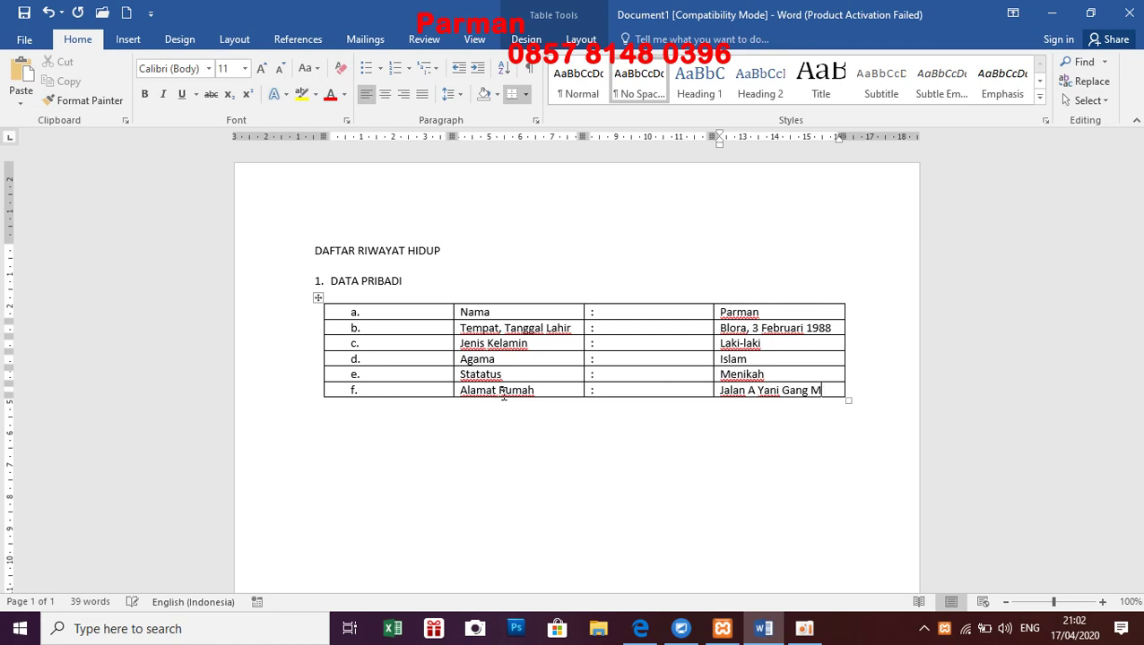
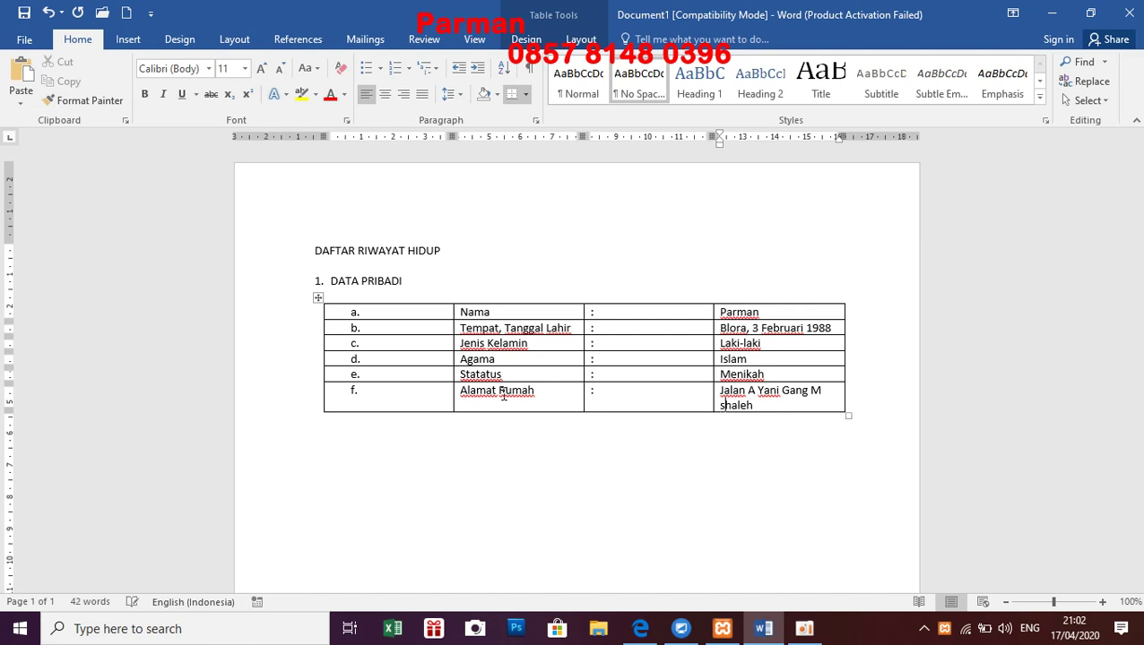
Continue the home address with the lane, district and city, fixing capitalisation and typos
key("shift+F3")
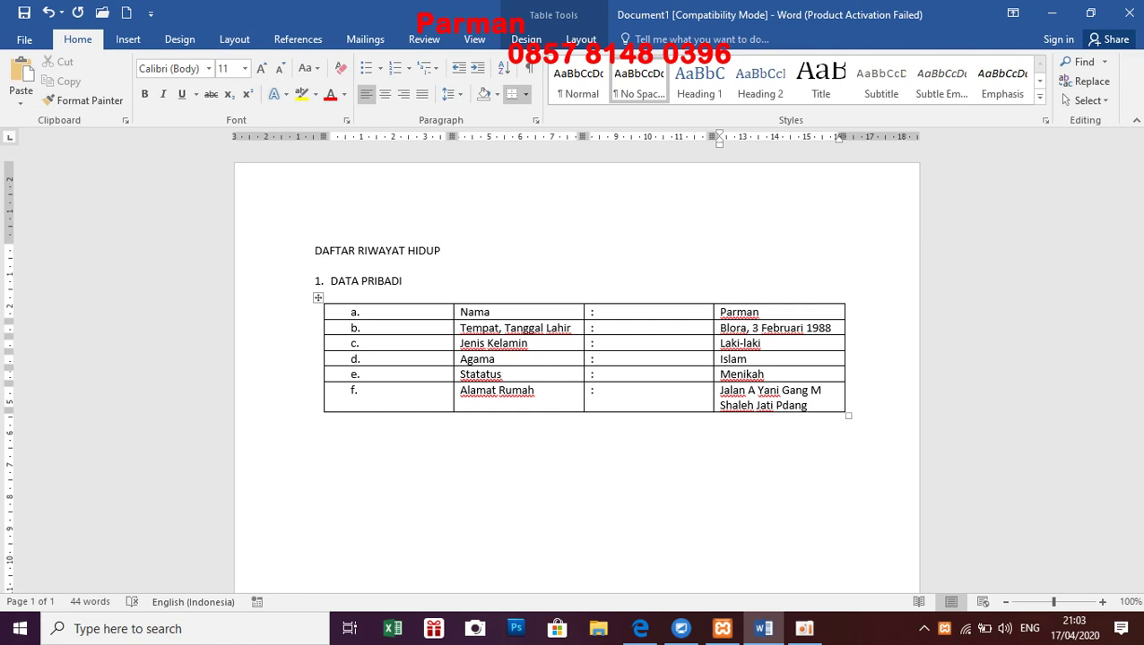
key("Right")
key("Right")
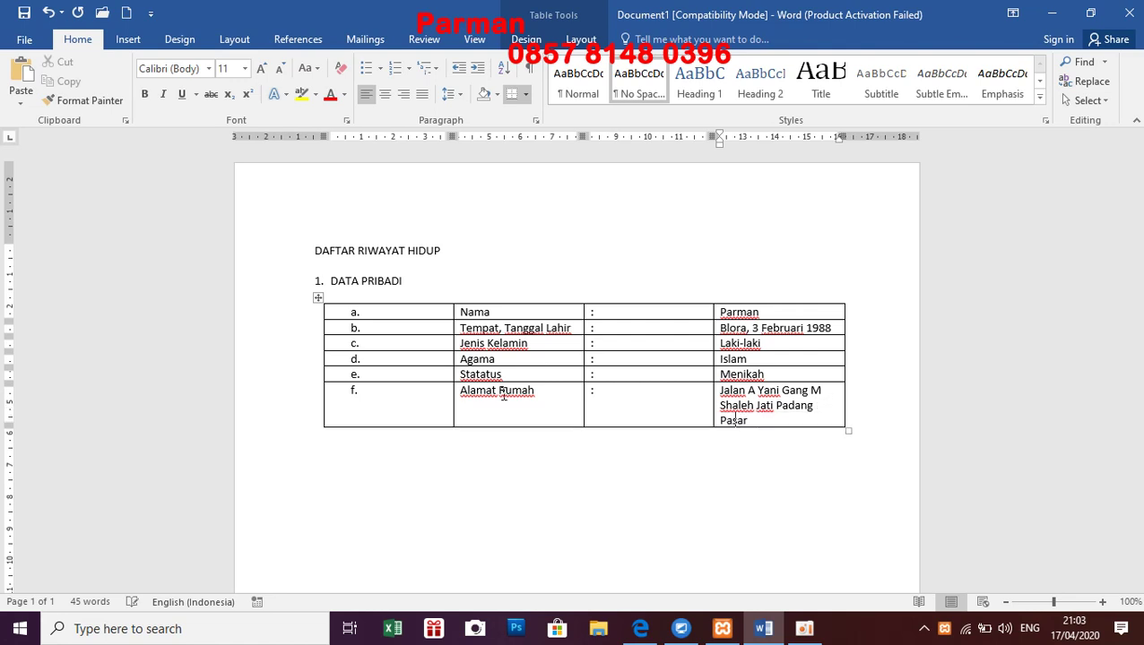
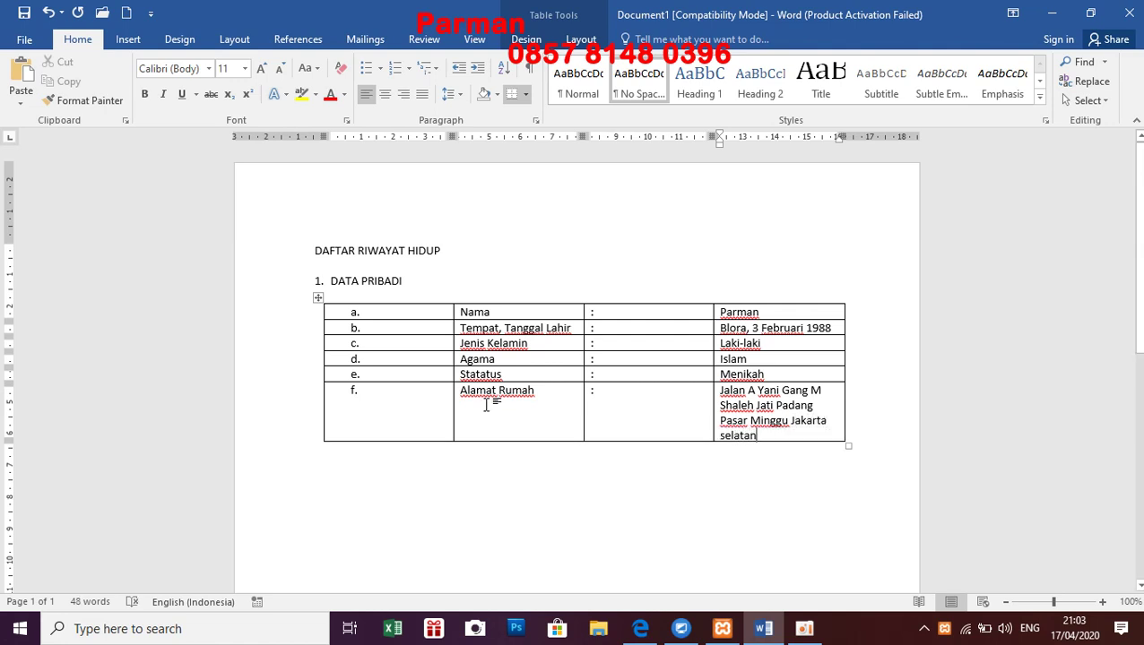
left_click(724, 435)
type("S")
key("Left")
key("BackSpace")
Add the house number to the address, then switch to the reference CV PDF
left_click(719, 405)
type("n")
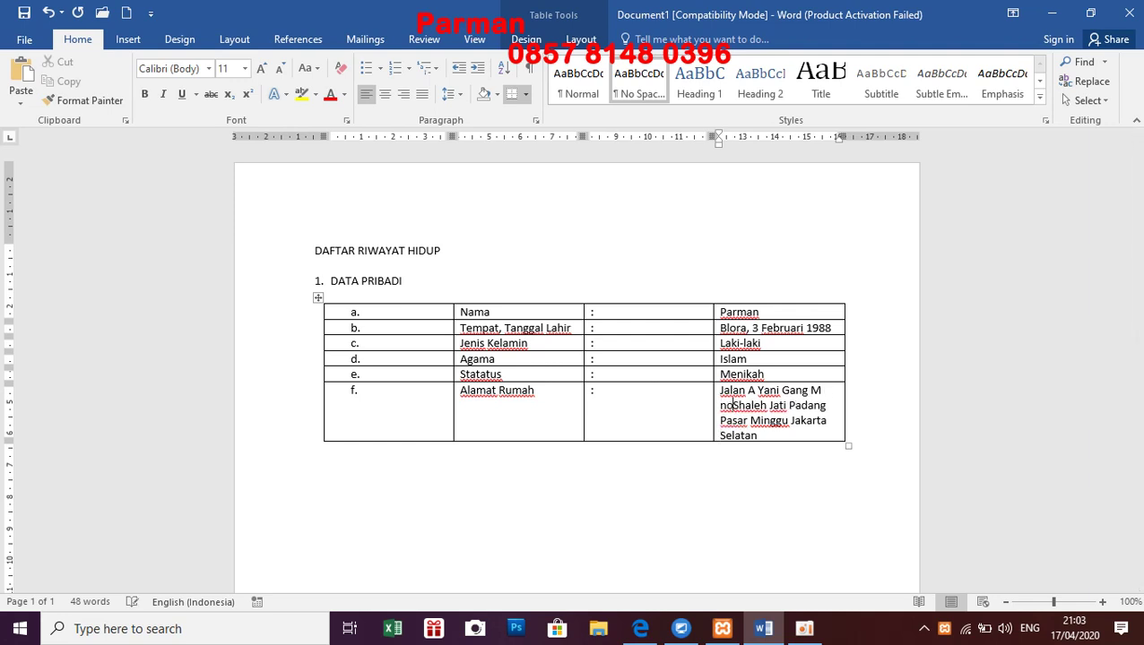
type("o")
key("BackSpace")
key("BackSpace")
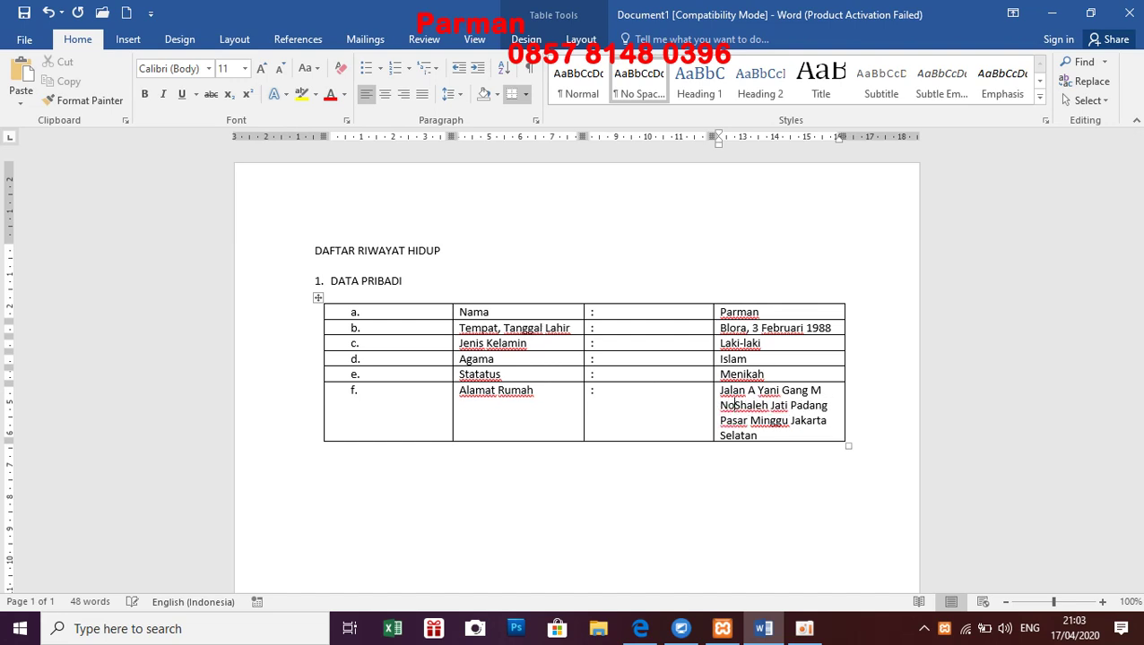
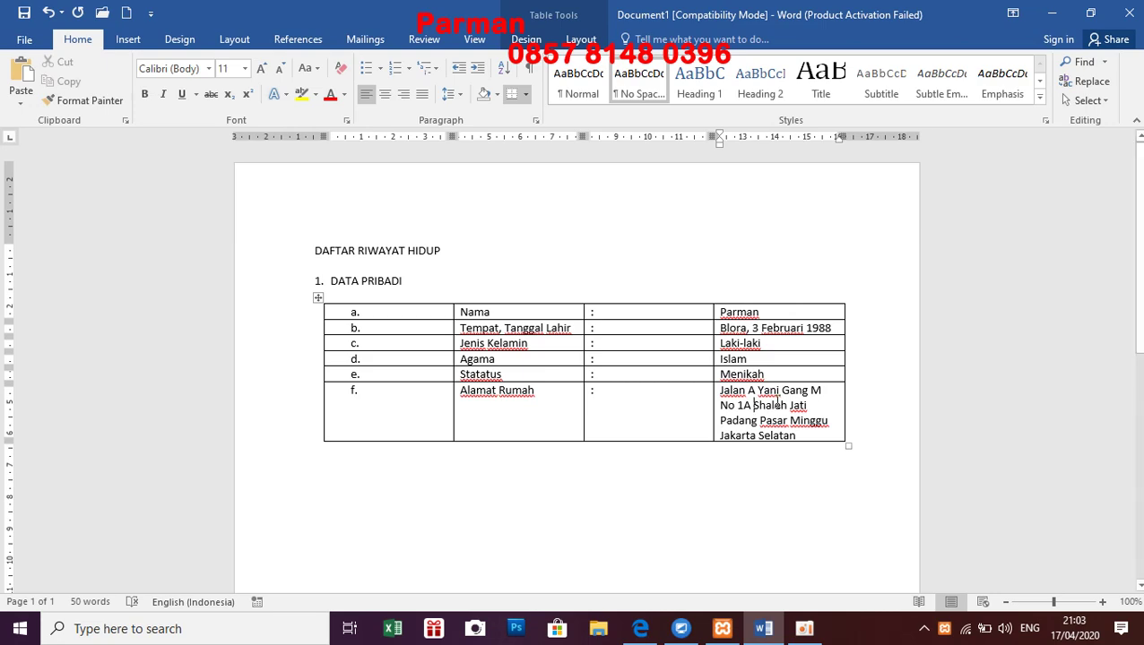
key("alt+Tab")
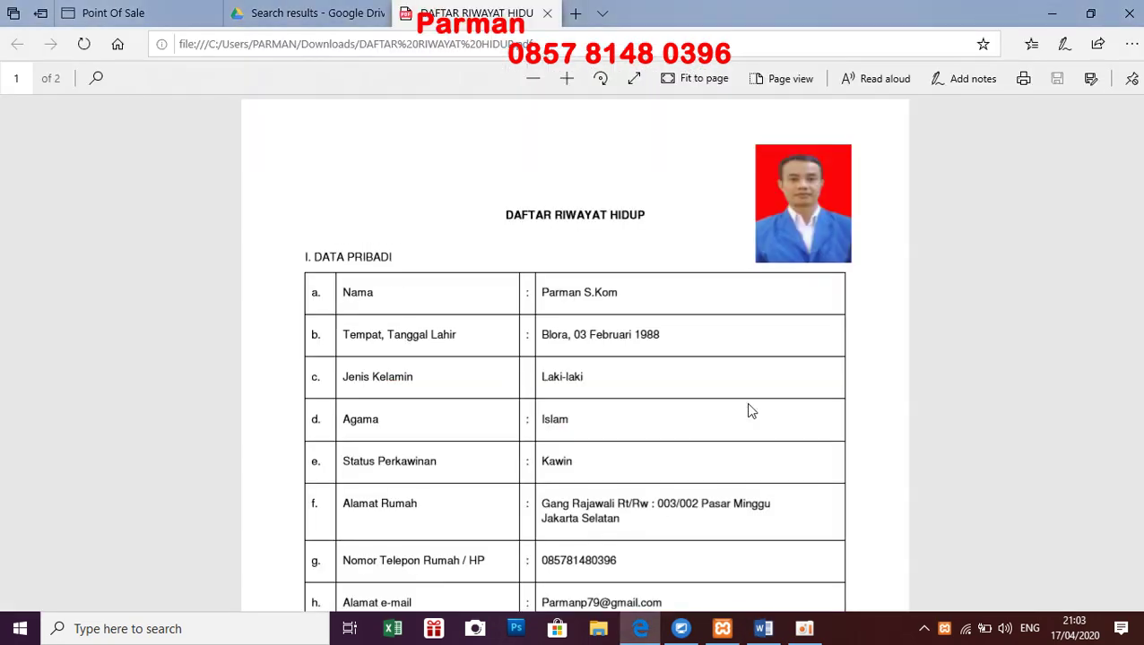
Add row g reading 'Nomor Telpon' with a colon and the phone number, fixing a wrong digit
scroll(751, 410, "down", 2)
key("alt+Tab")
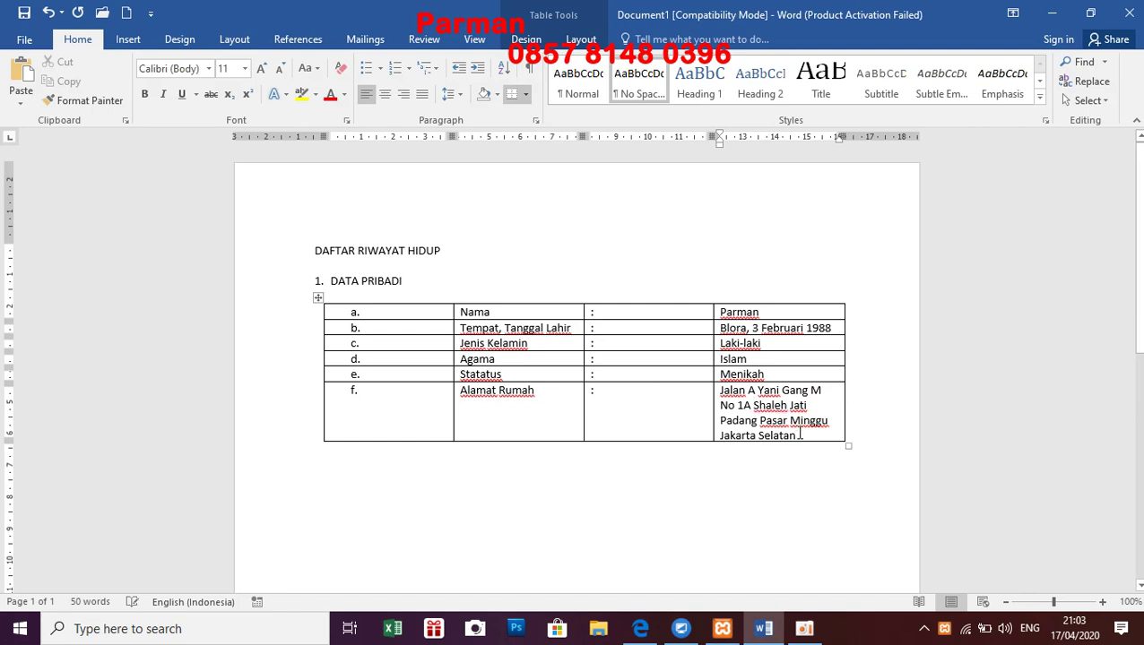
key("Tab")
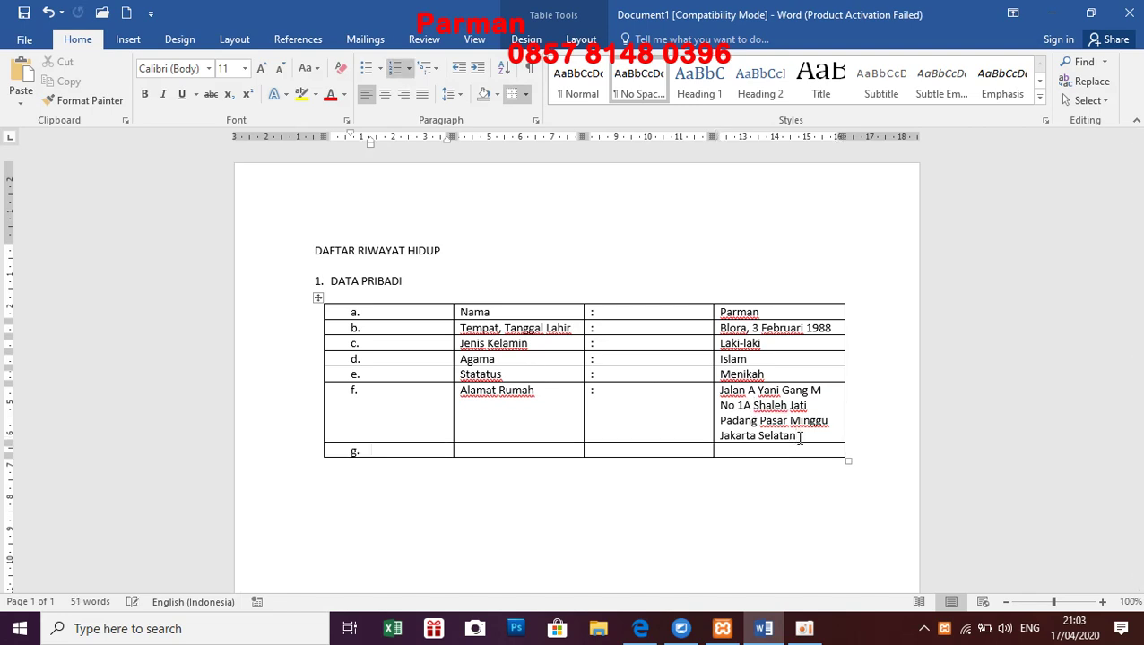
key("Tab")
type("nOMO")
key("BackSpace")
key("BackSpace")
key("BackSpace")
key("BackSpace")
type("N")
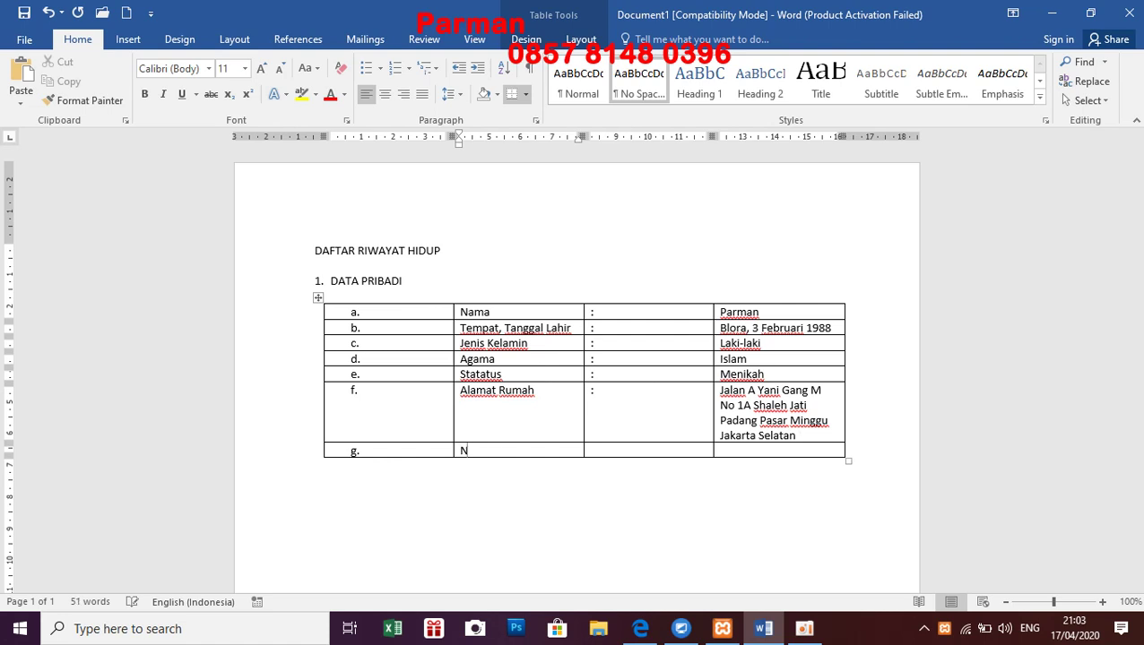
type("omor ")
type("Telpon")
key("Tab")
type(":")
key("Tab")
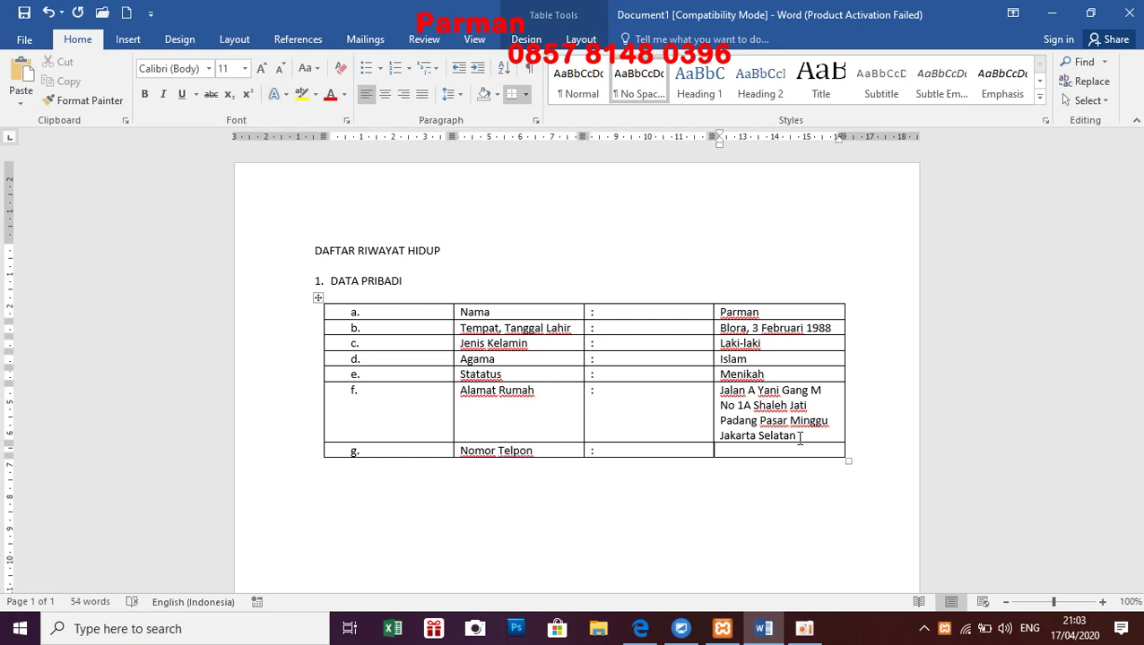
key("Tab")
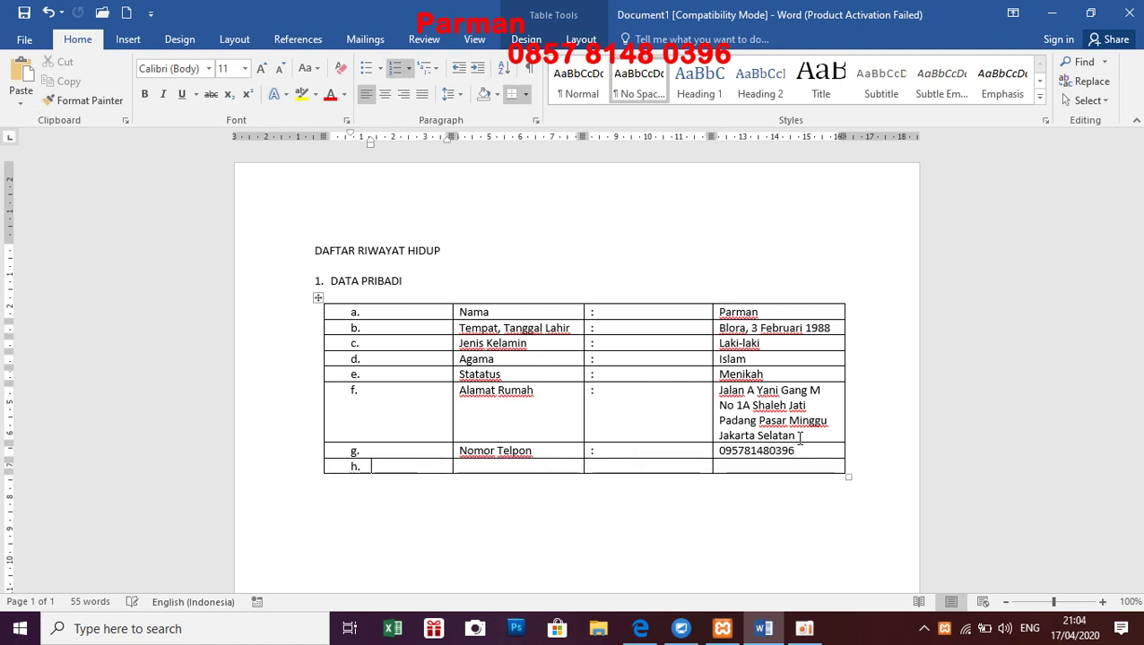
left_click(729, 452)
key("BackSpace")
type("8")
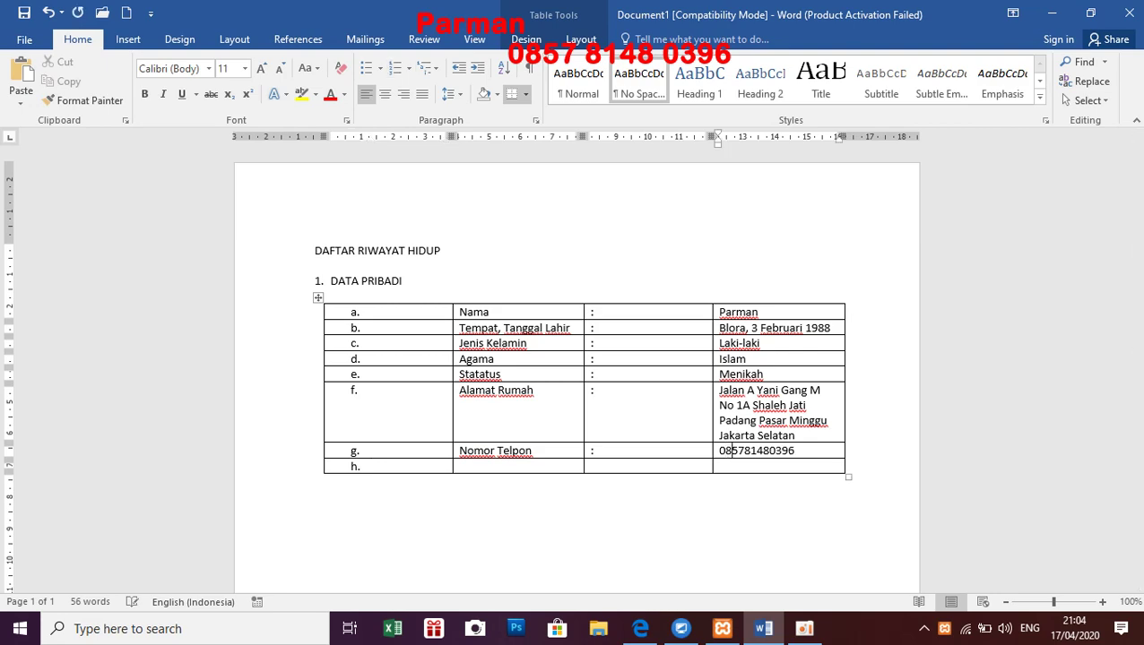
Fill row h with 'Email', a colon and the e-mail address, lowercasing its first letter
key("alt+Tab")
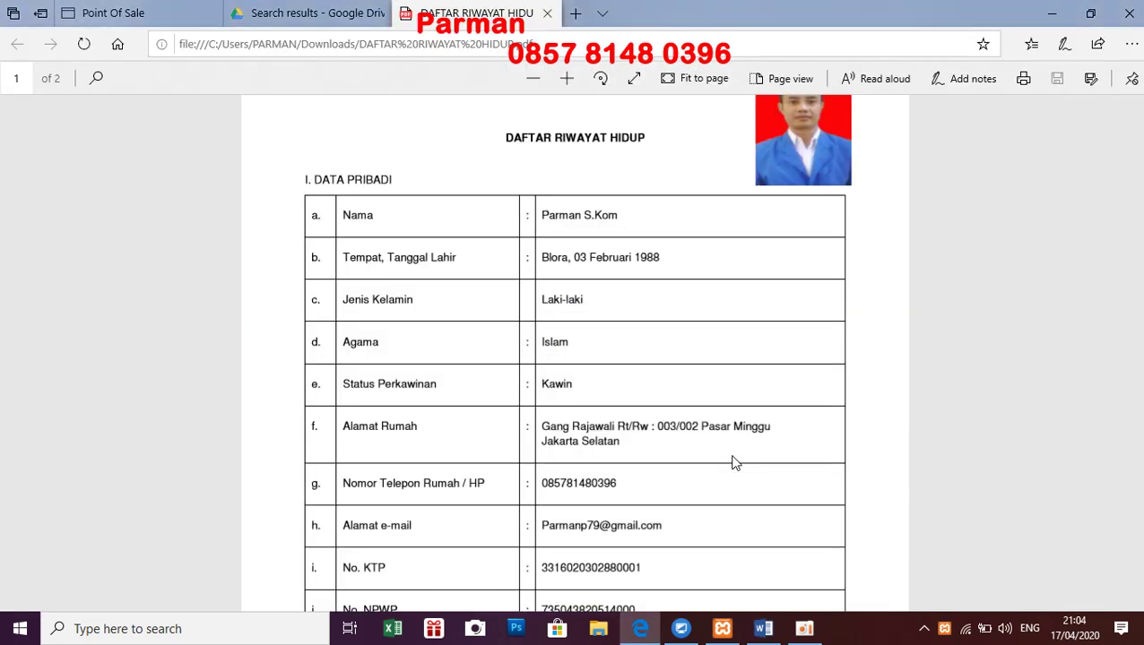
scroll(664, 462, "down", 1)
key("alt+Tab")
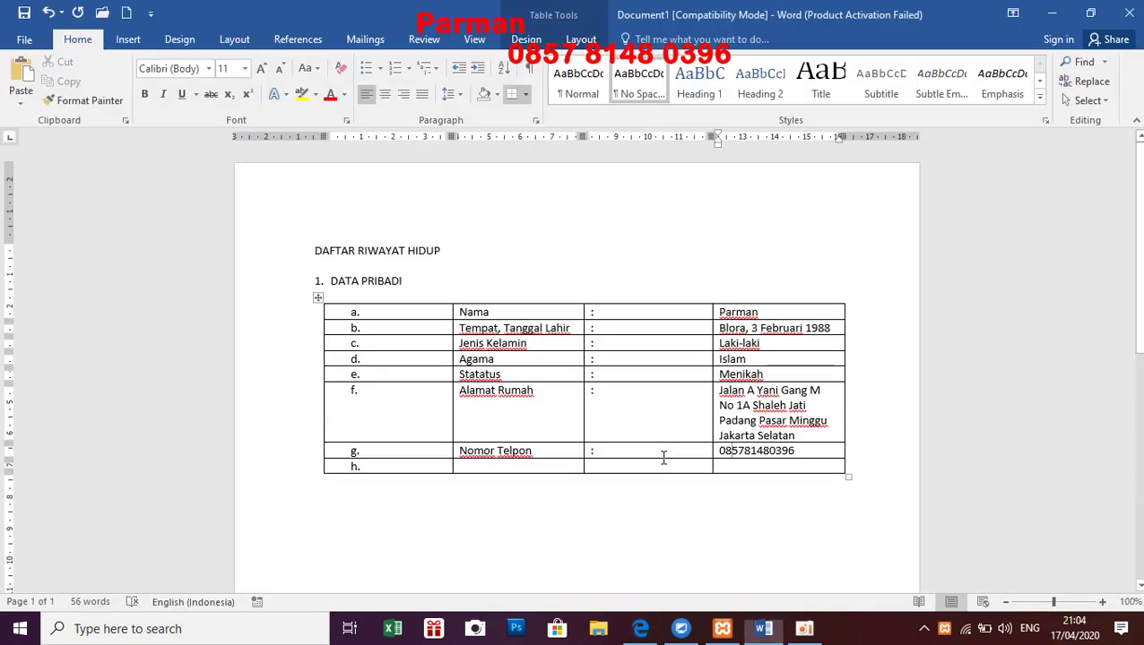
left_click(535, 467)
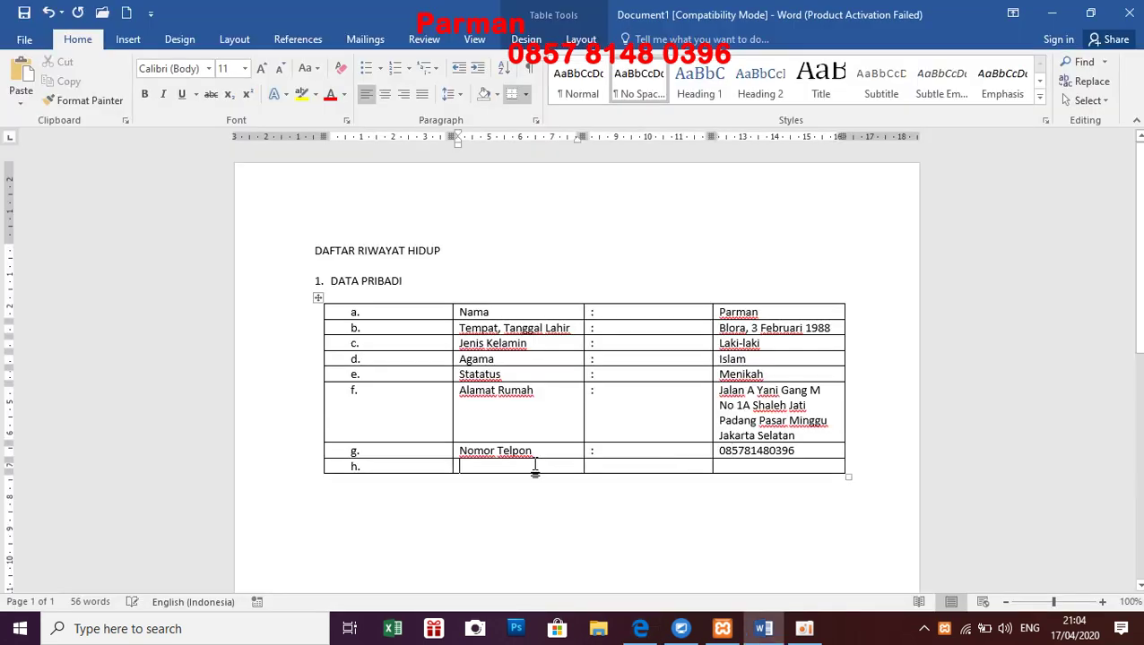
type("Email")
key("Tab")
type(":")
key("Tab")
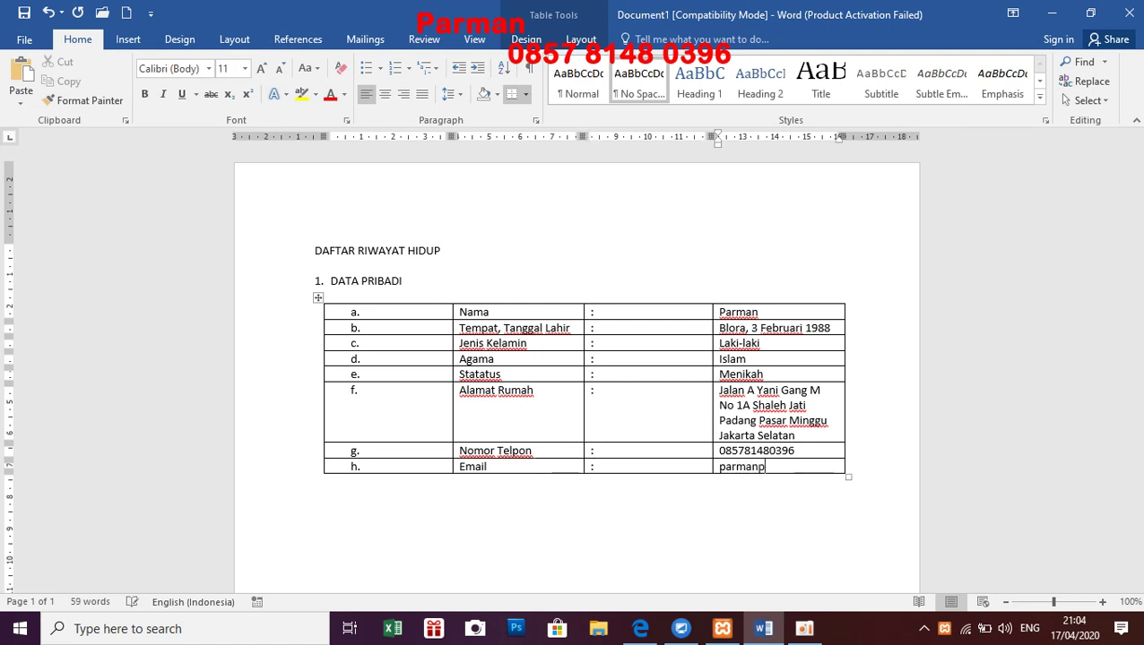
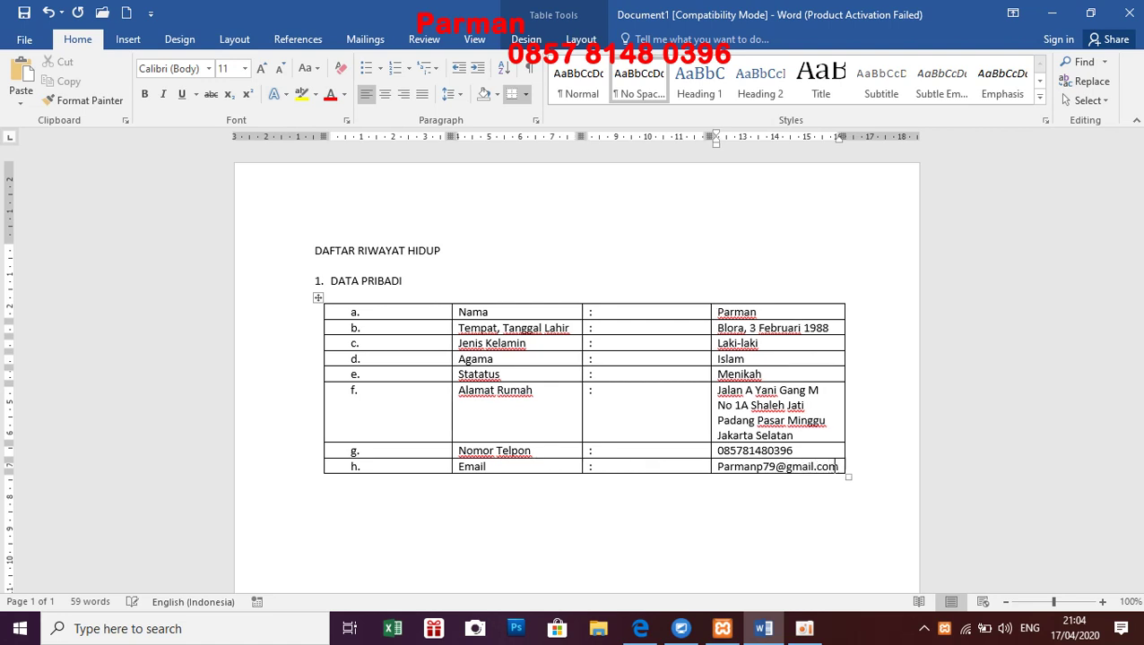
key("Home")
key("BackSpace")
type("p")
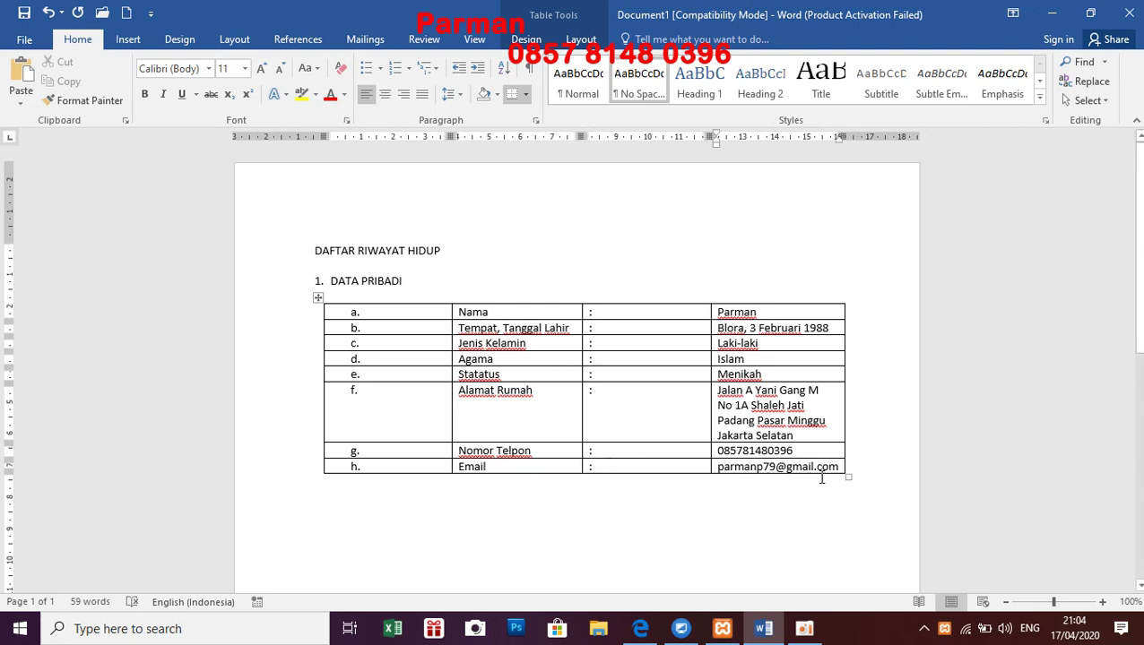
Add an empty row i below the Email row and compare with the reference PDF
key("Tab")
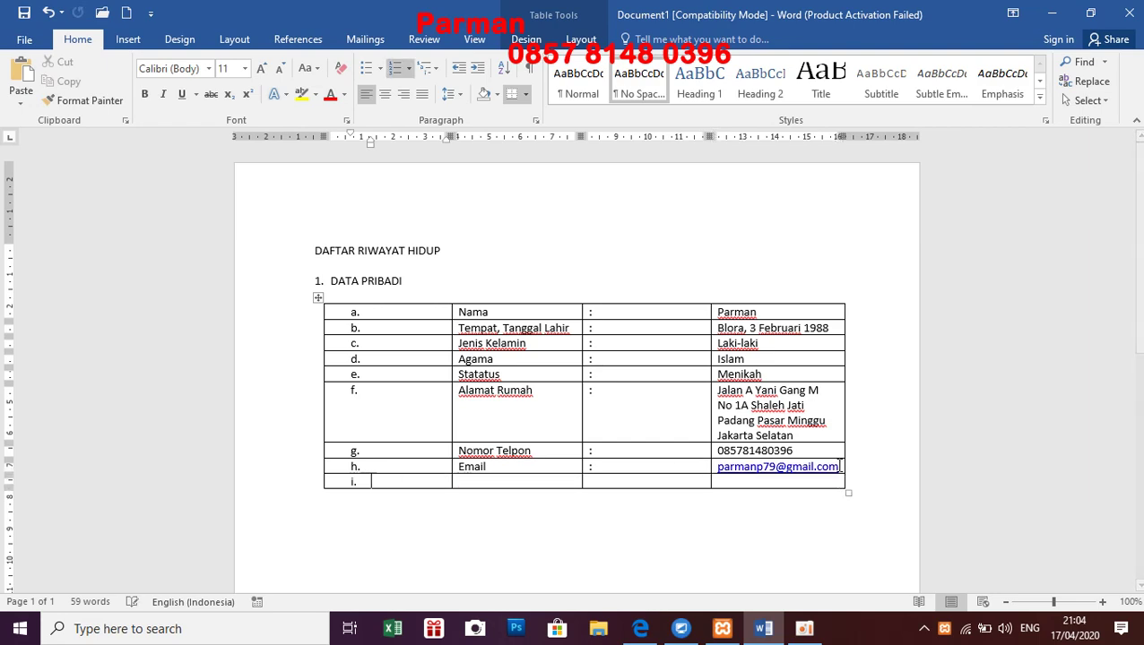
key("alt+Tab")
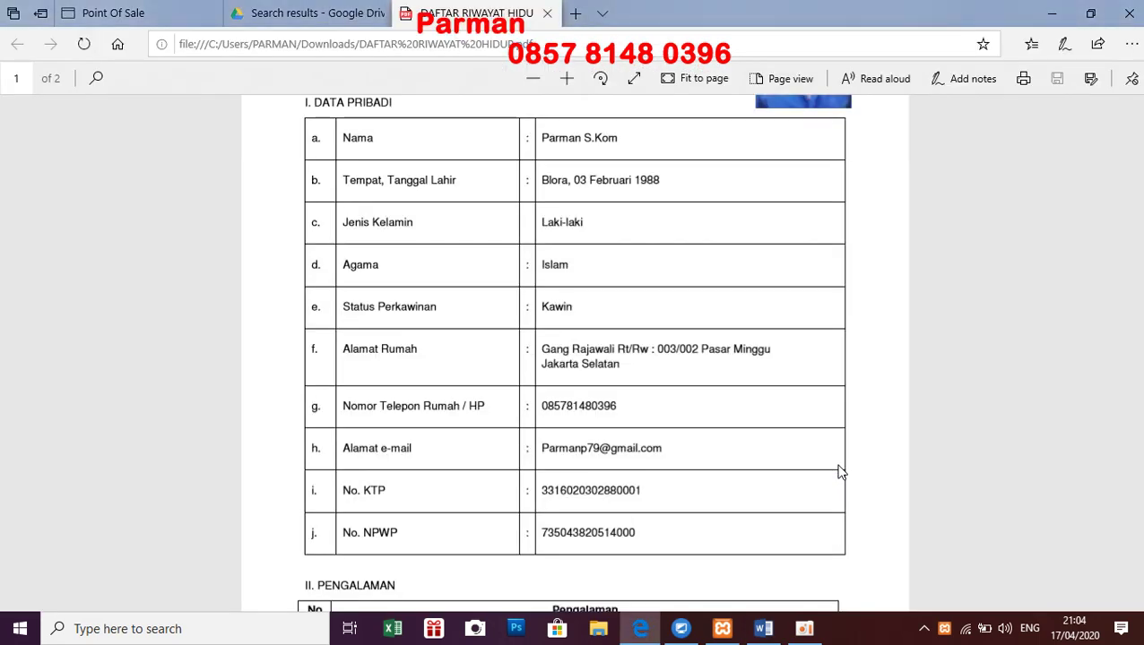
key("alt+Tab")
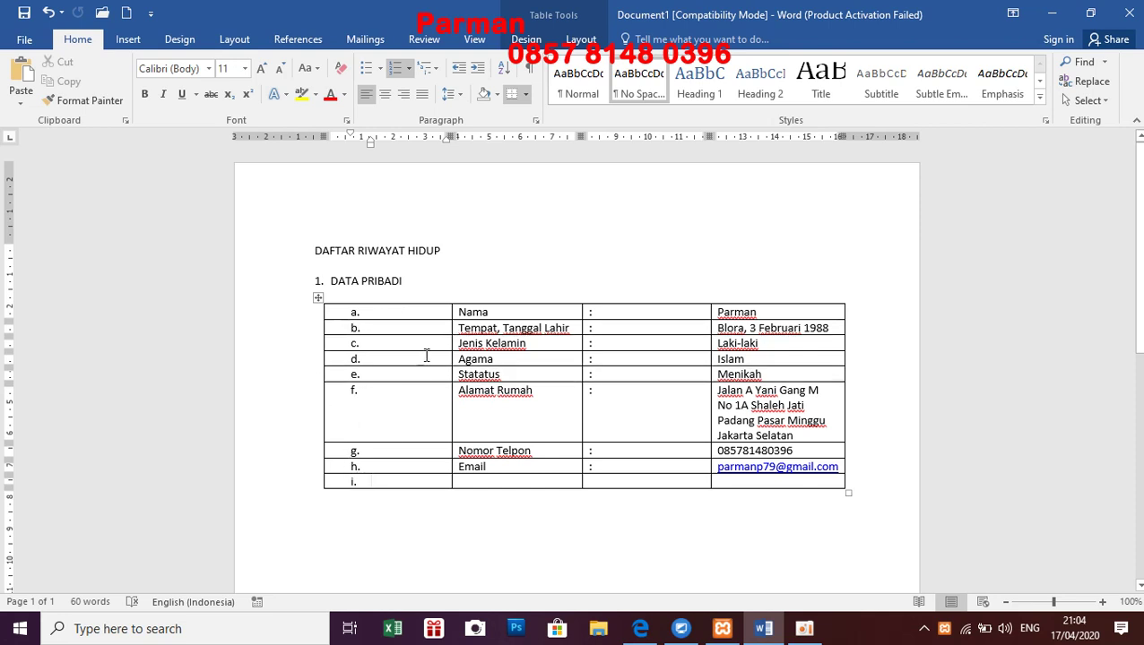
Narrow the table's letter column and shift the row letters a. to i. left using the ruler
left_click_drag(449, 136, 450, 136)
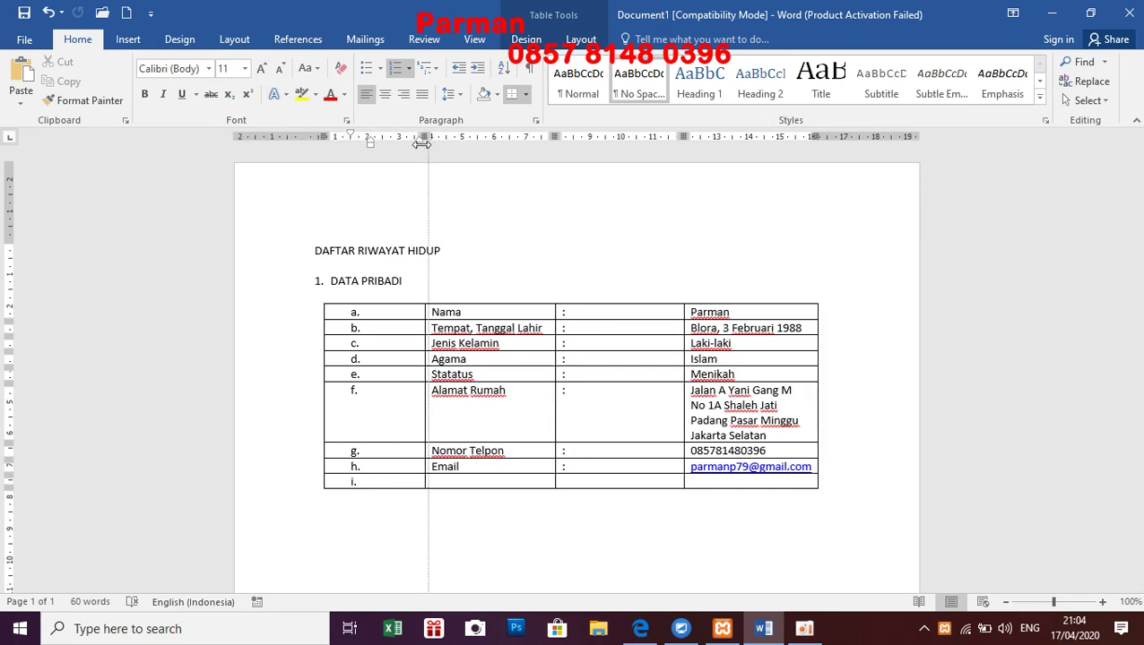
left_click_drag(449, 136, 370, 149)
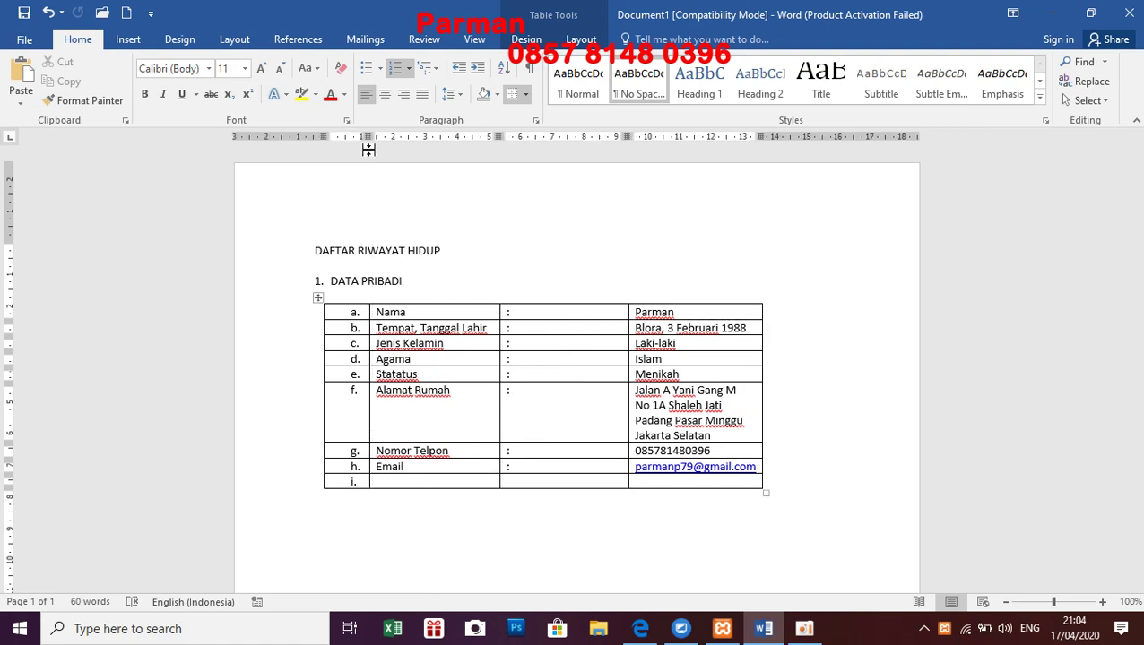
mouse_move(368, 150)
left_mouse_down()
mouse_move(369, 136)
mouse_move(339, 139)
left_mouse_up()
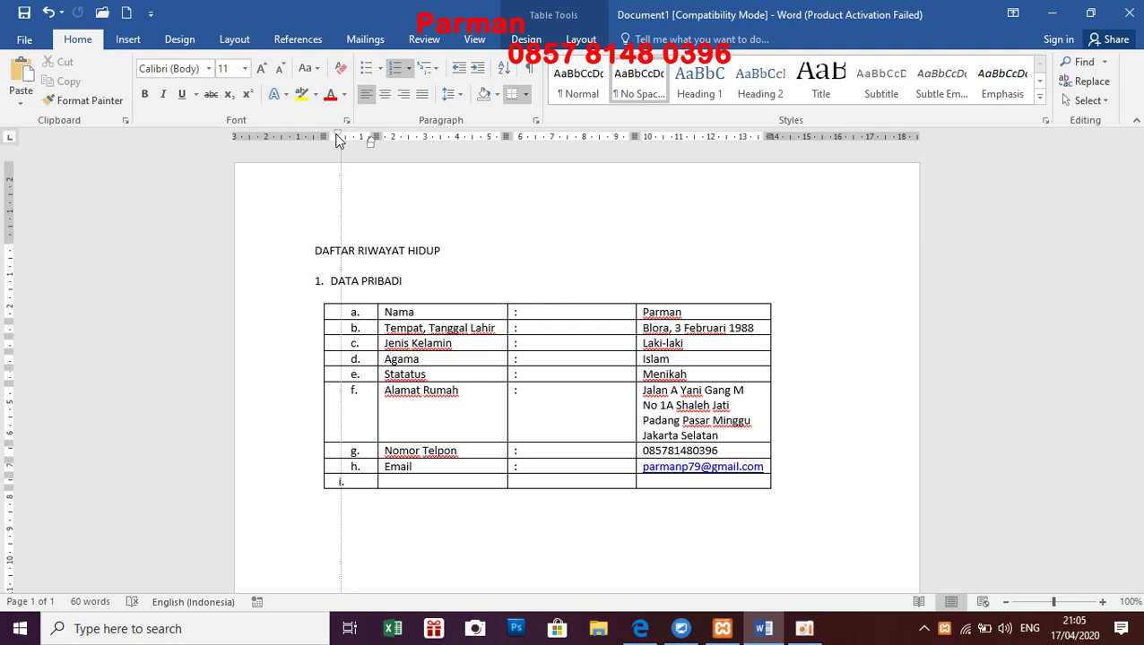
left_click_drag(339, 139, 340, 138)
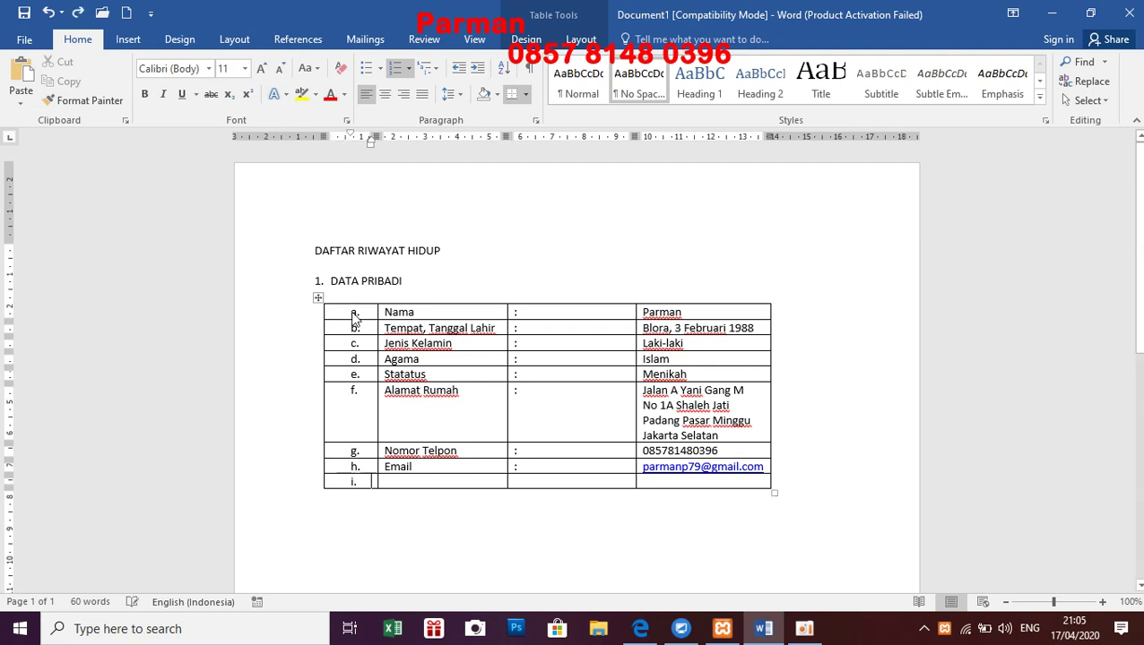
left_click_drag(350, 309, 352, 482)
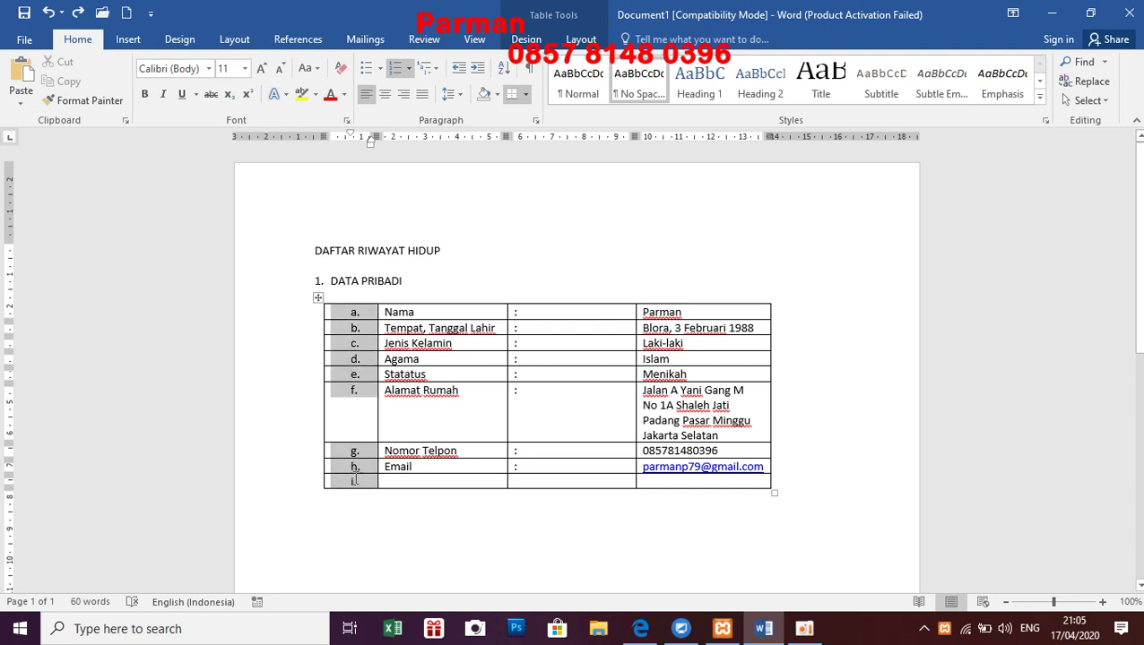
left_click_drag(350, 135, 339, 132)
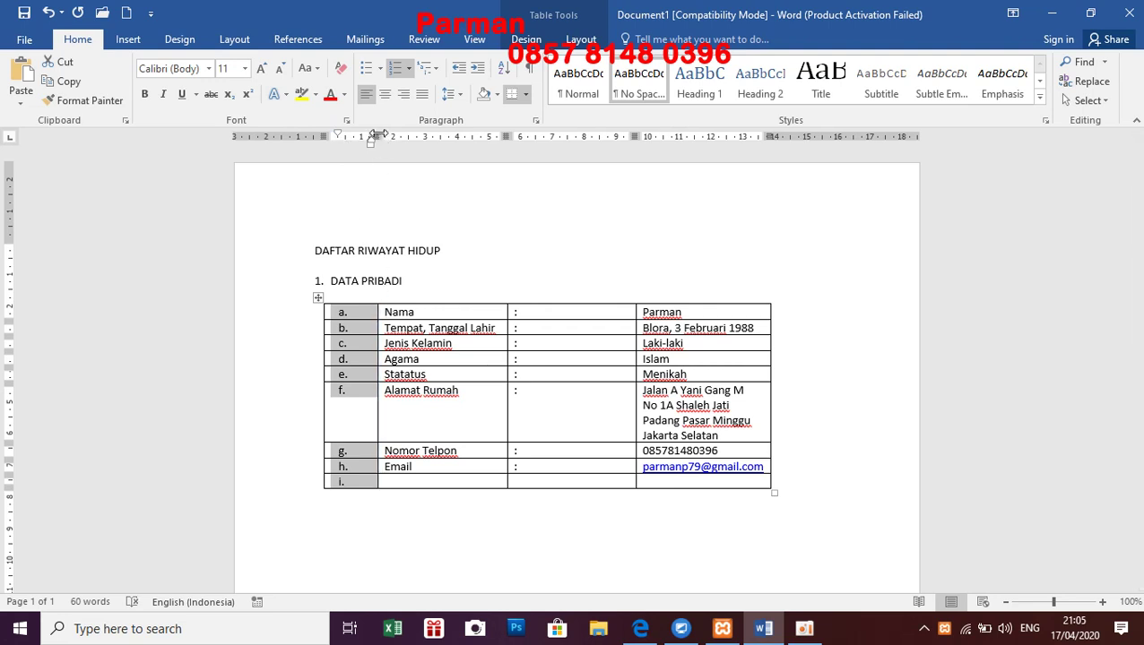
left_click_drag(377, 142, 364, 135)
Widen the label column, narrow the colon column, widen the value column, then select the whole table
left_click_drag(492, 139, 508, 141)
left_click_drag(638, 136, 528, 137)
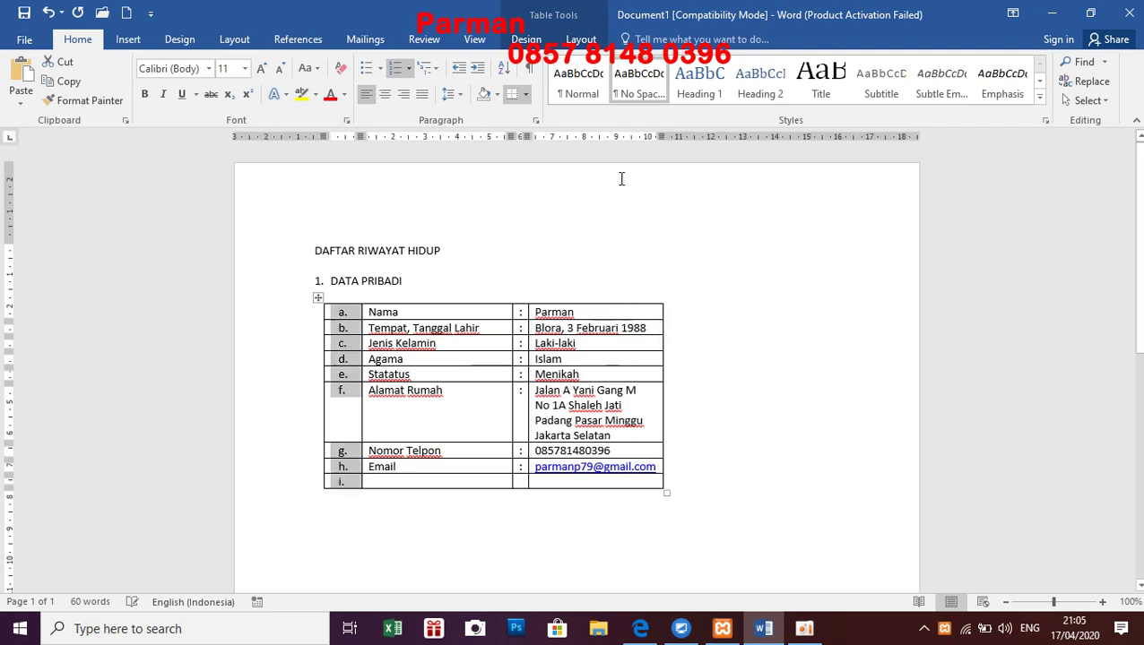
left_click_drag(660, 142, 846, 140)
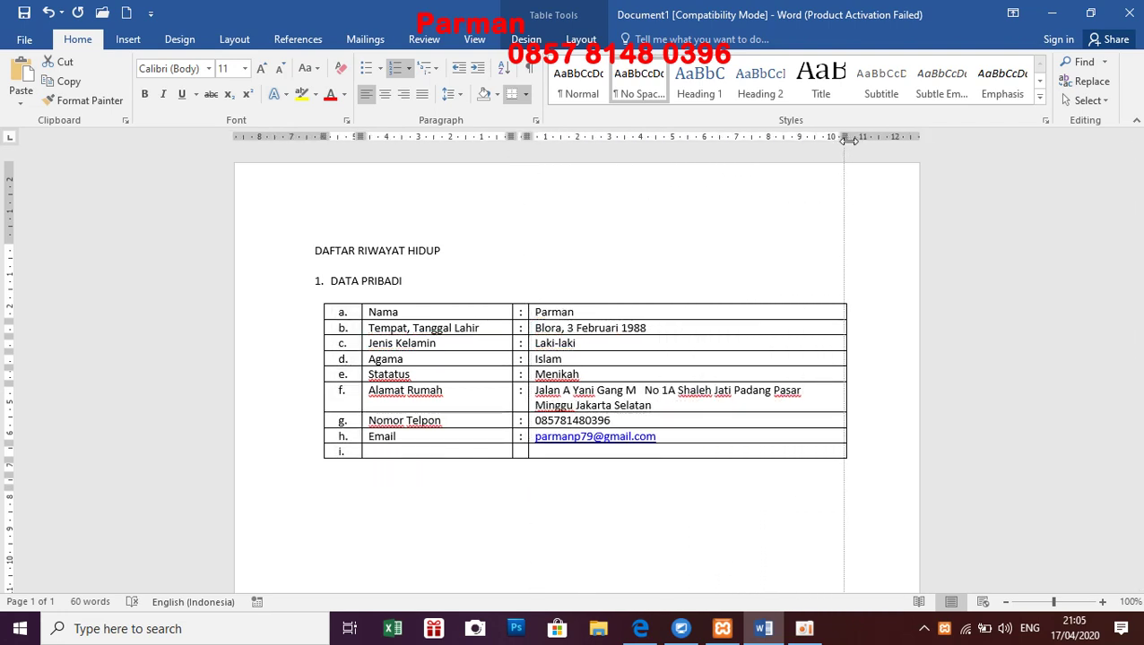
left_click(702, 281)
mouse_move(394, 312)
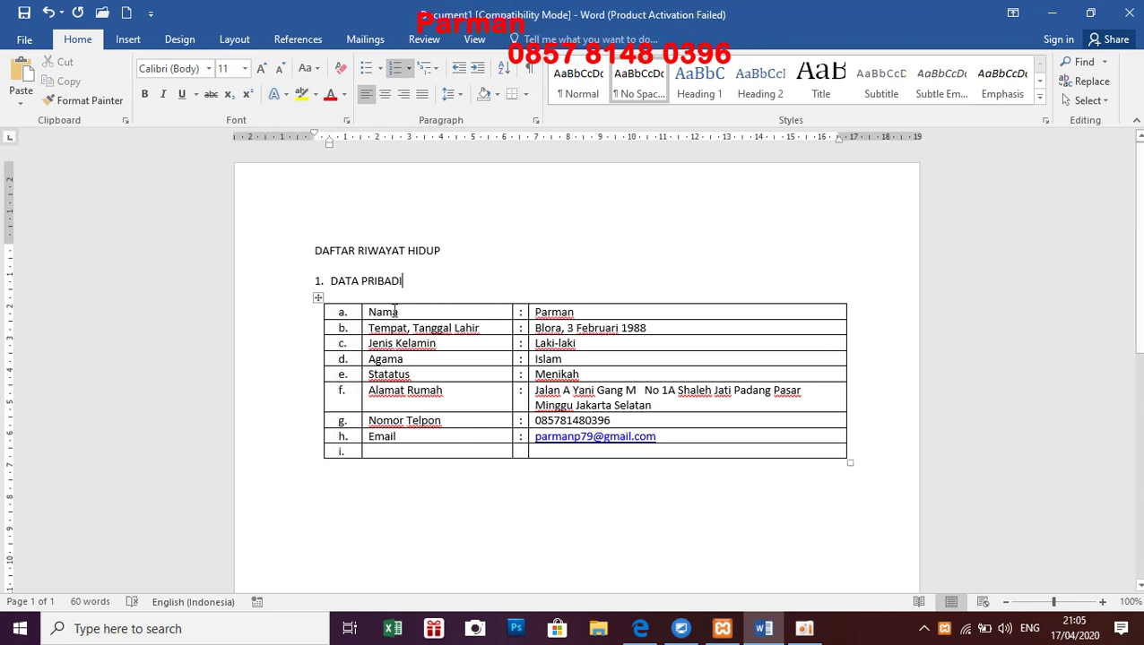
left_click_drag(352, 313, 737, 445)
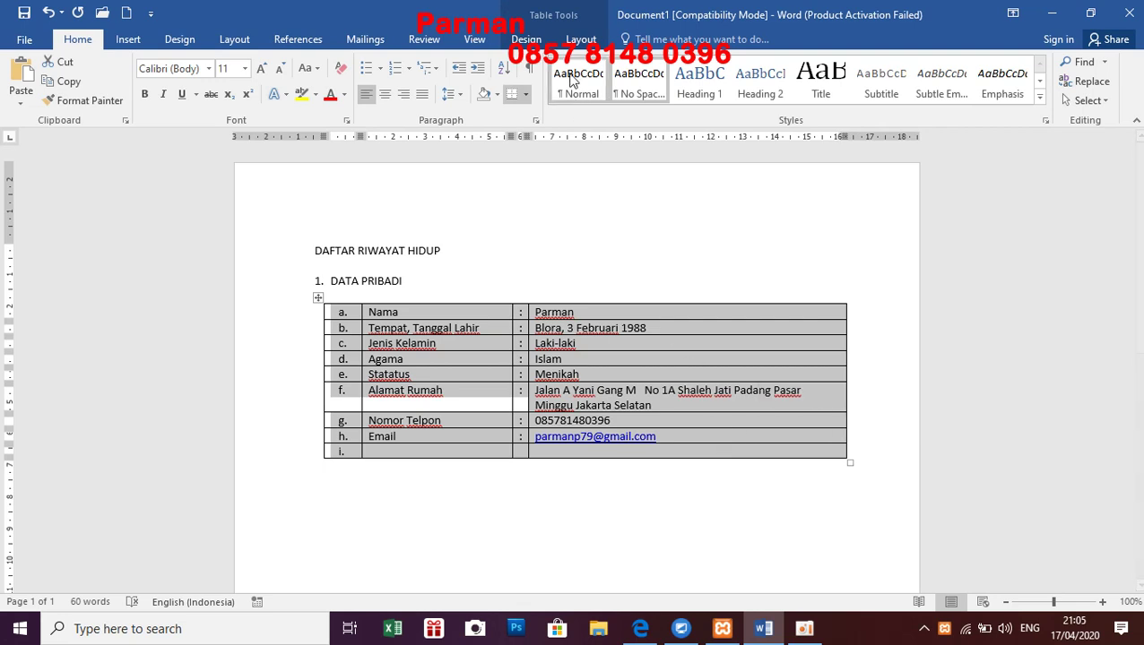
Raise the DATA PRIBADI table's row height to 1 cm
left_click(581, 42)
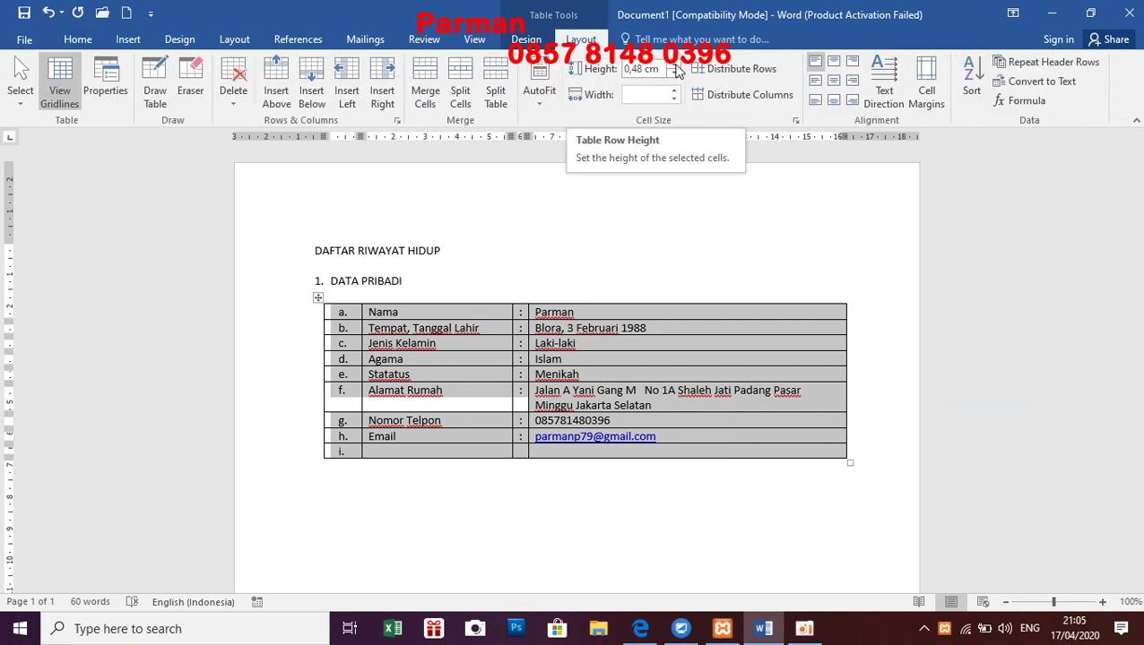
left_click(674, 69)
left_click(674, 66)
left_click(674, 65)
left_click(674, 65)
left_click(674, 66)
left_click(674, 65)
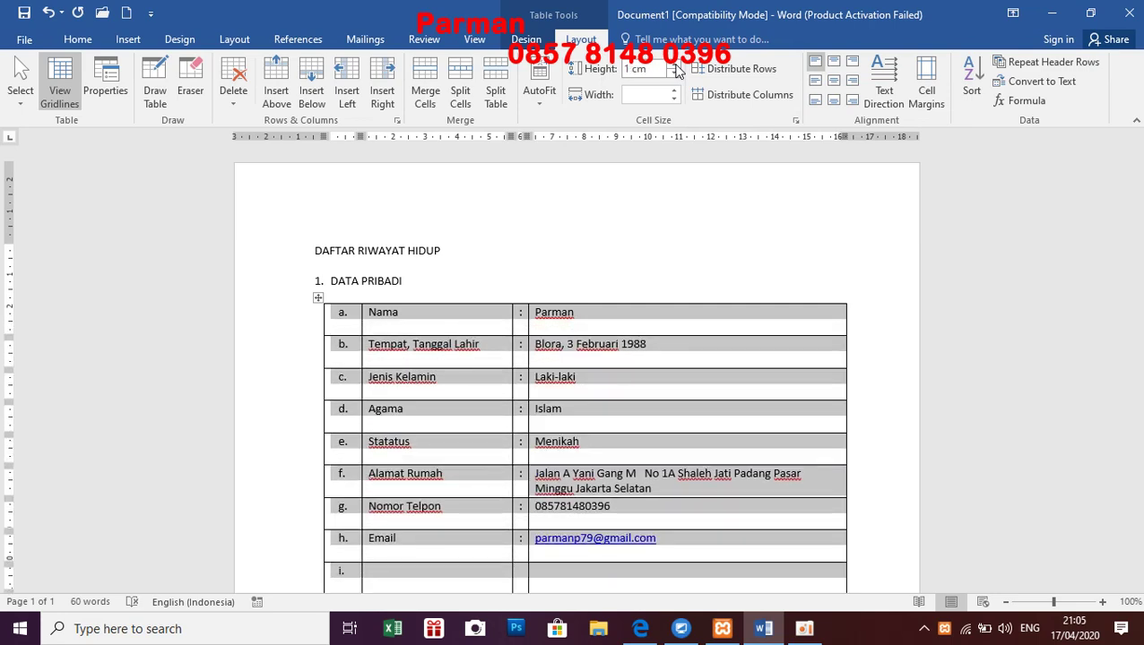
scroll(602, 345, "down", 2)
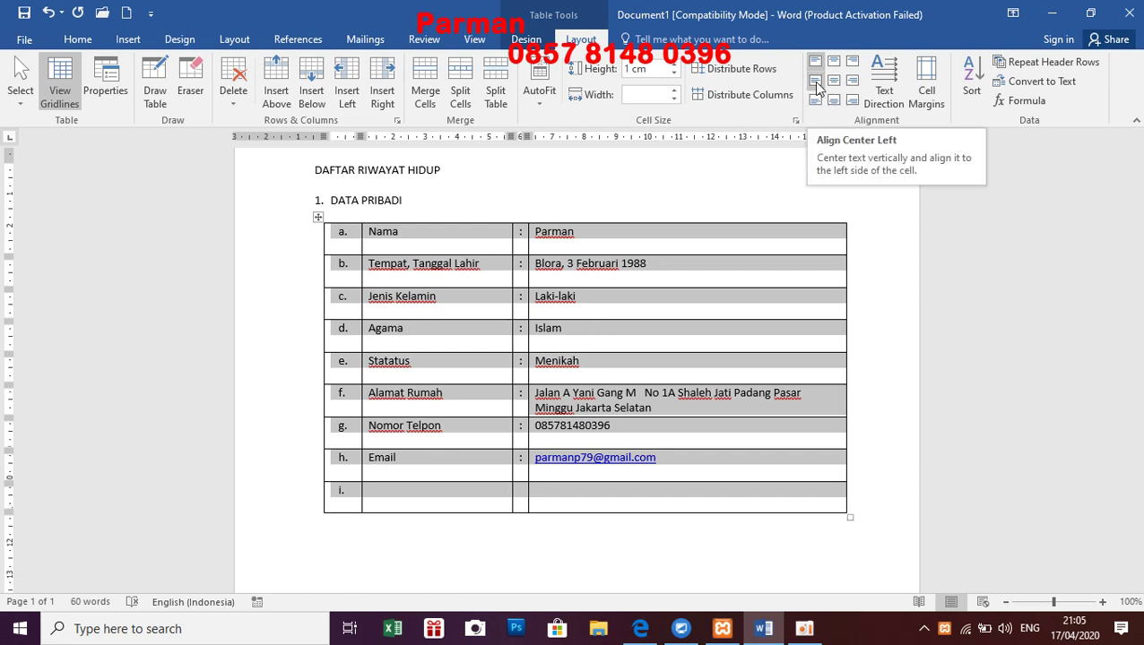
Centre the cell text vertically and set the table text to 12 pt
left_click(816, 82)
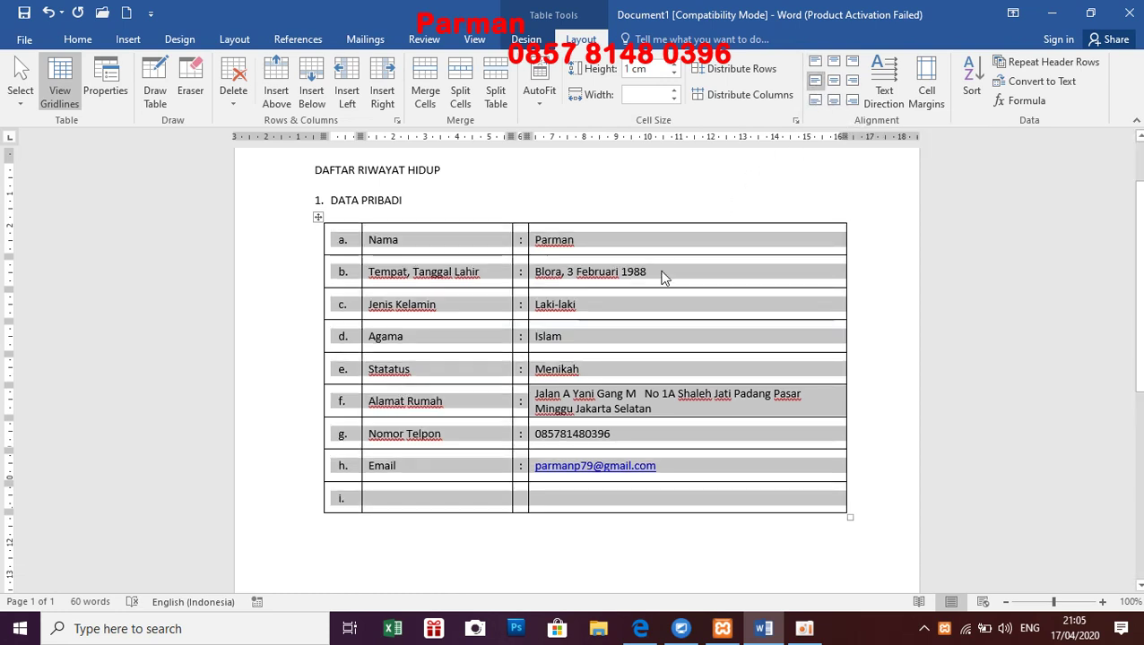
left_click(77, 39)
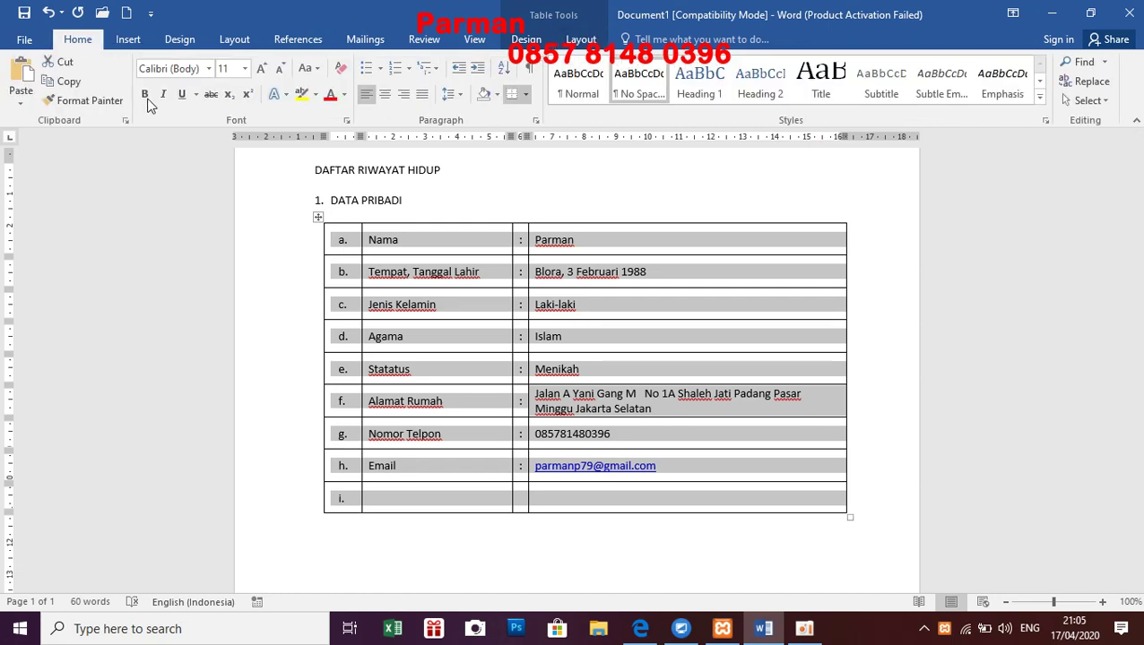
left_click(245, 69)
left_click(224, 149)
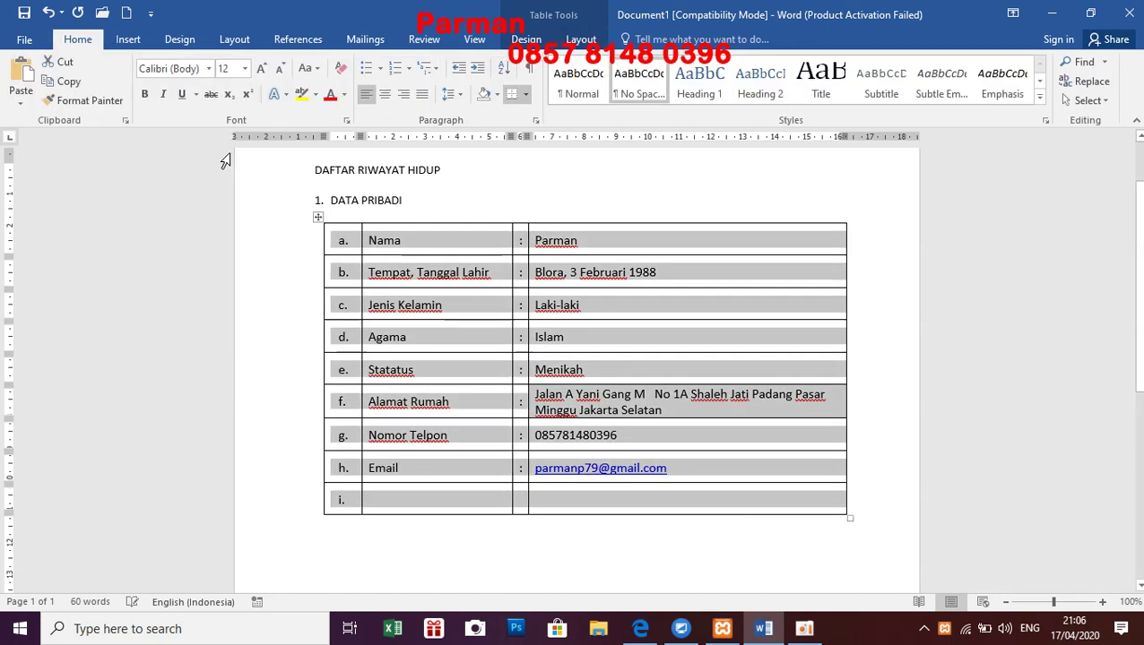
left_click(648, 304)
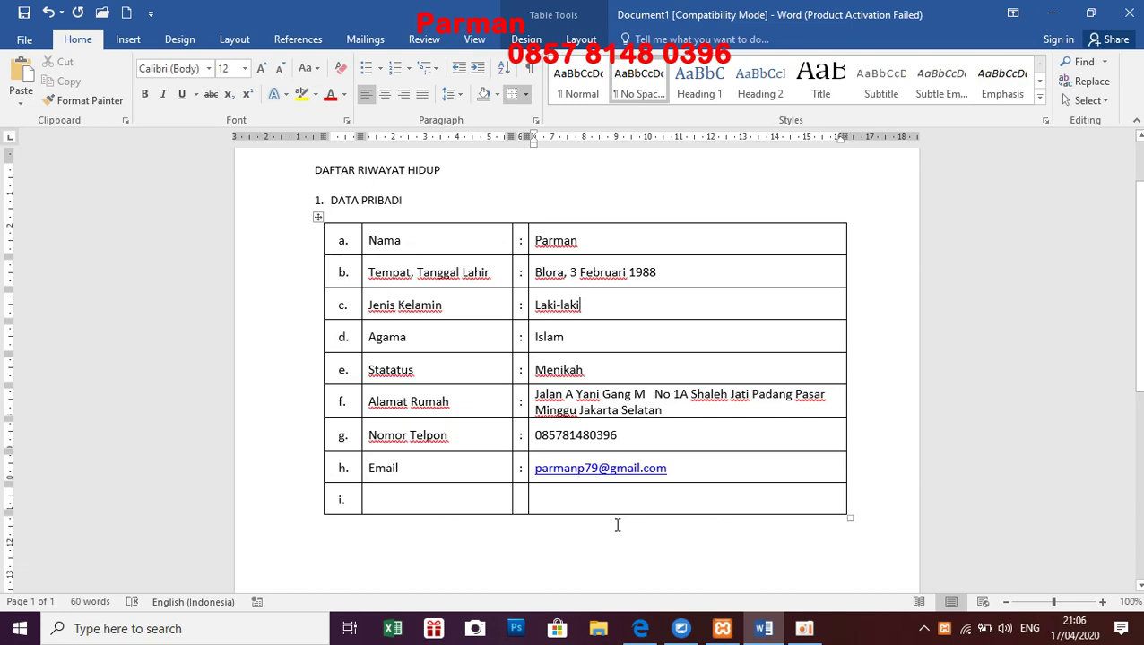
Fill row i with the No KTP label and the ID card number, trimming extra digits
key("alt+Tab")
key("alt+Tab")
left_click(443, 499)
type("No KTP")
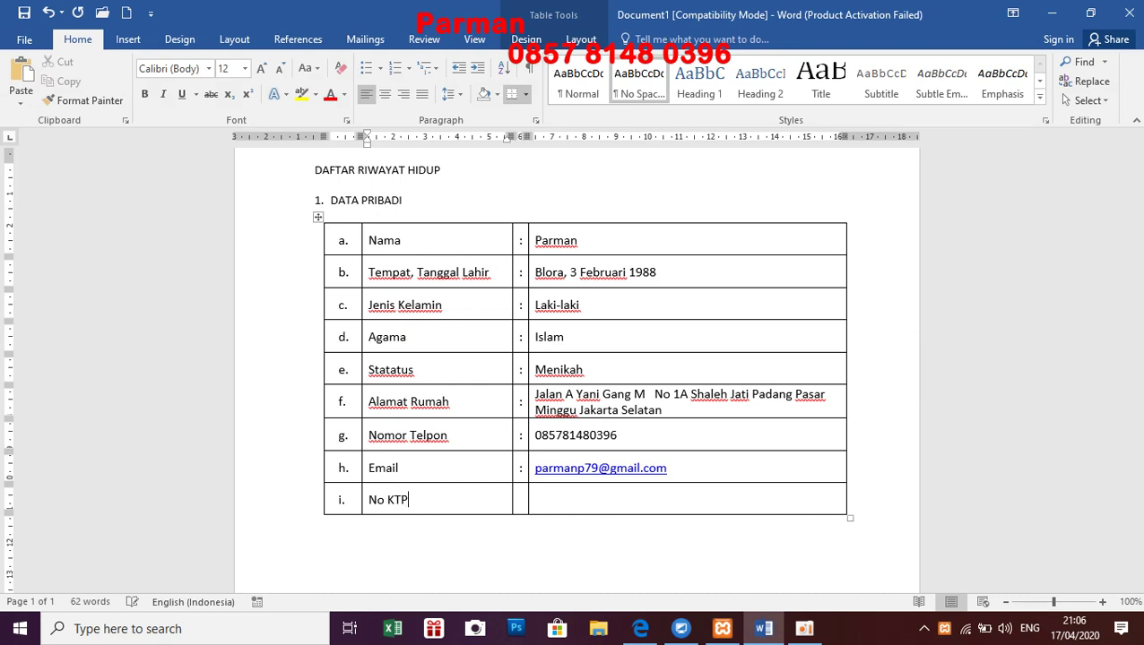
key("Tab")
type("3316")
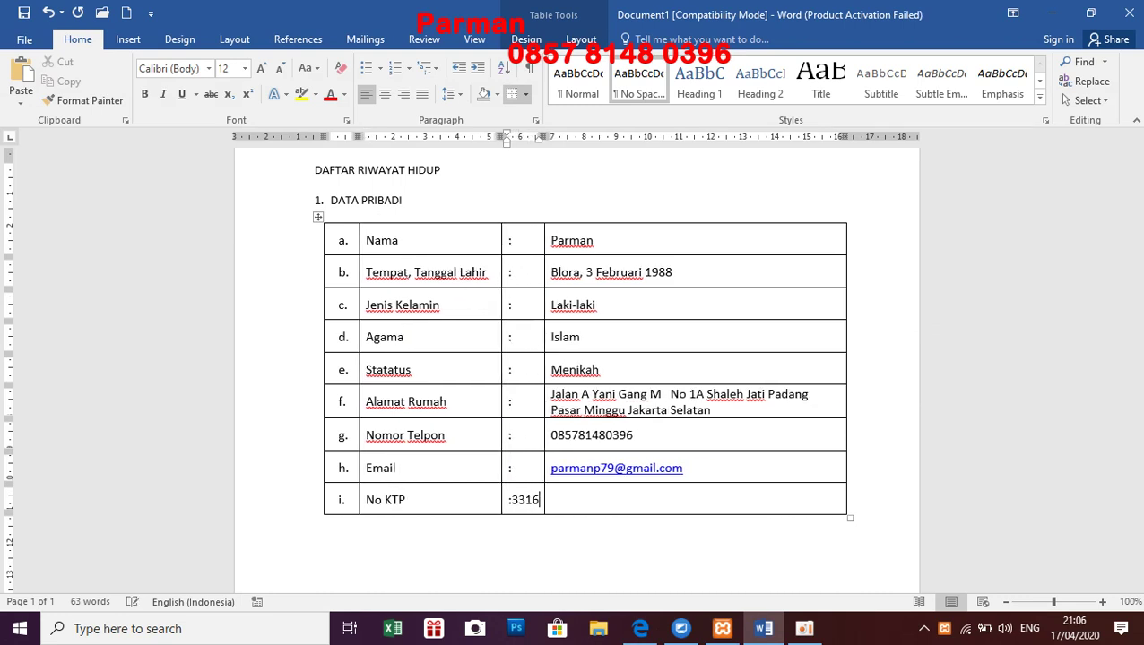
key("ctrl+z")
key("Tab")
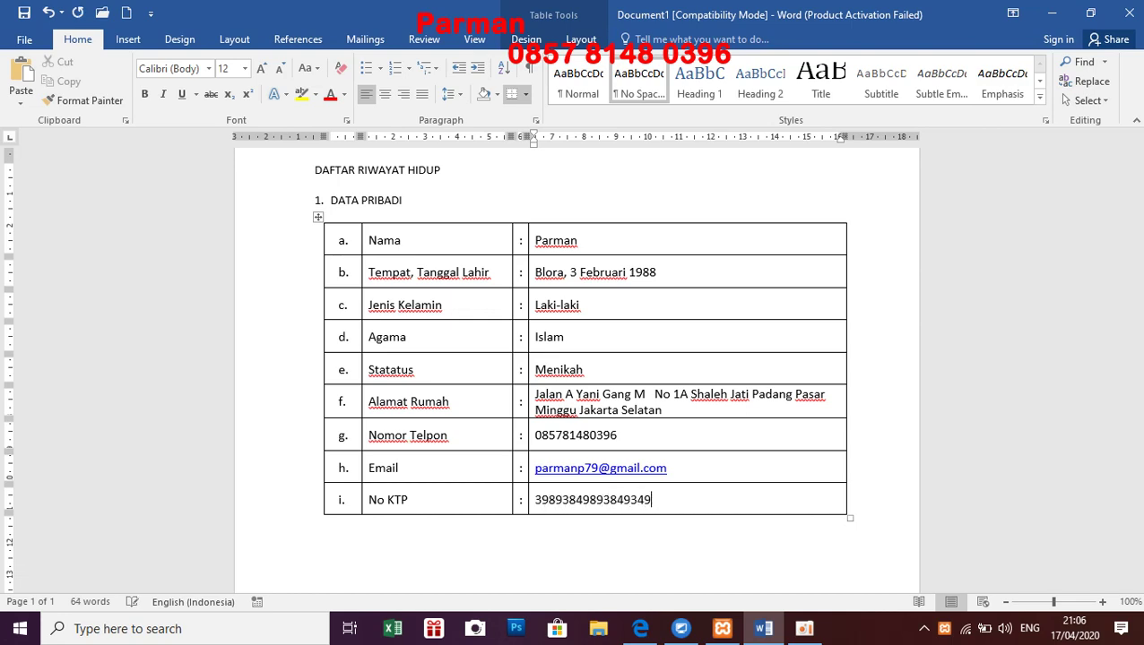
key("alt+Tab")
scroll(442, 498, "down", 2)
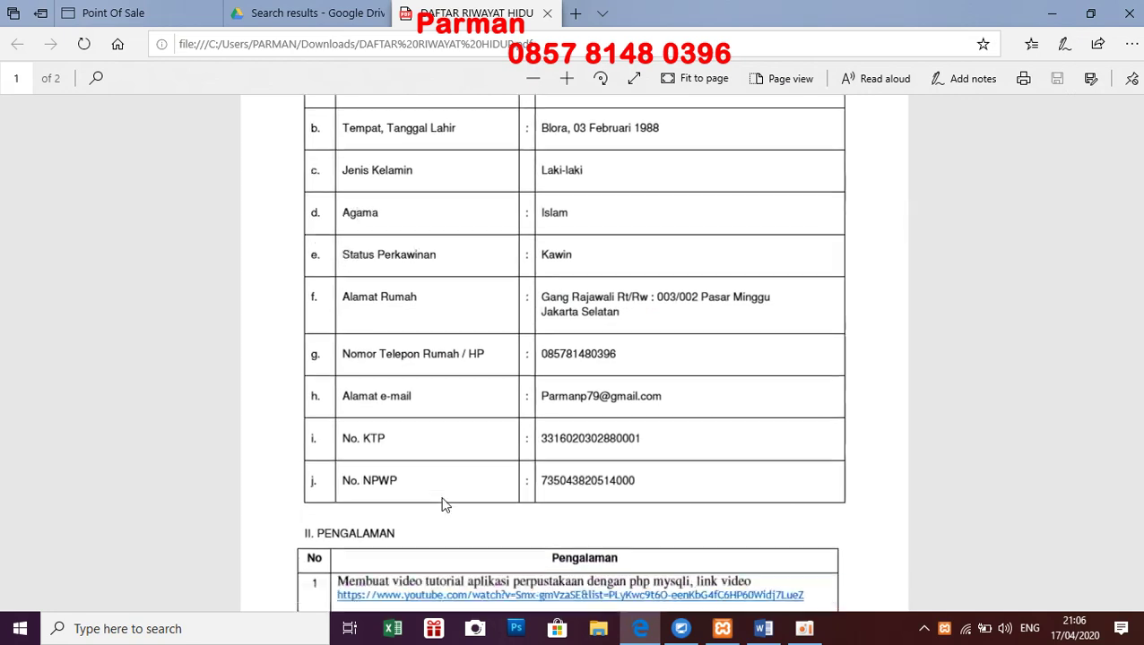
Scroll the reference PDF's experience and education sections, then return to the empty line below the Word table
scroll(449, 469, "down", 7)
scroll(454, 479, "up", 3)
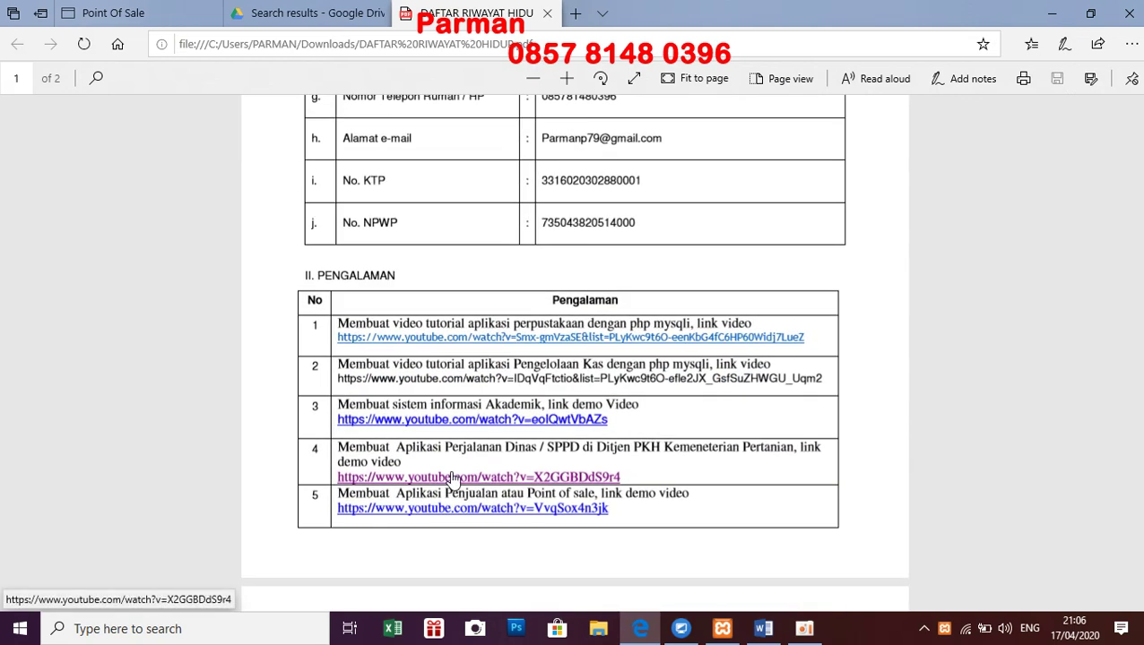
scroll(455, 480, "down", 3)
scroll(457, 475, "down", 2)
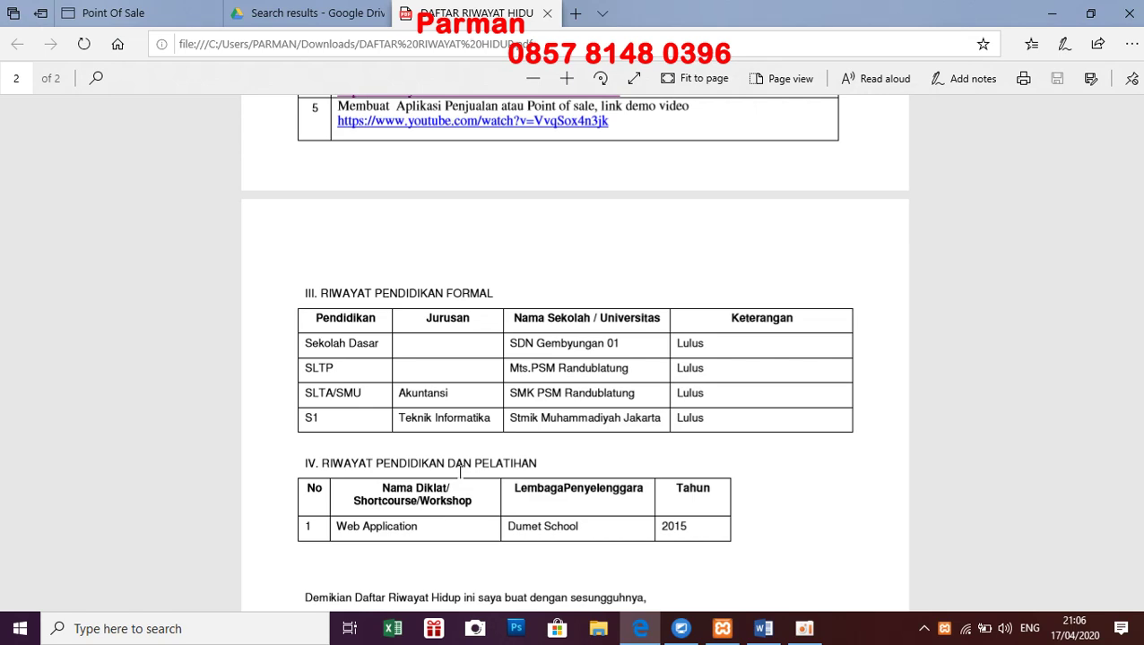
scroll(459, 471, "down", 2)
scroll(513, 467, "up", 4)
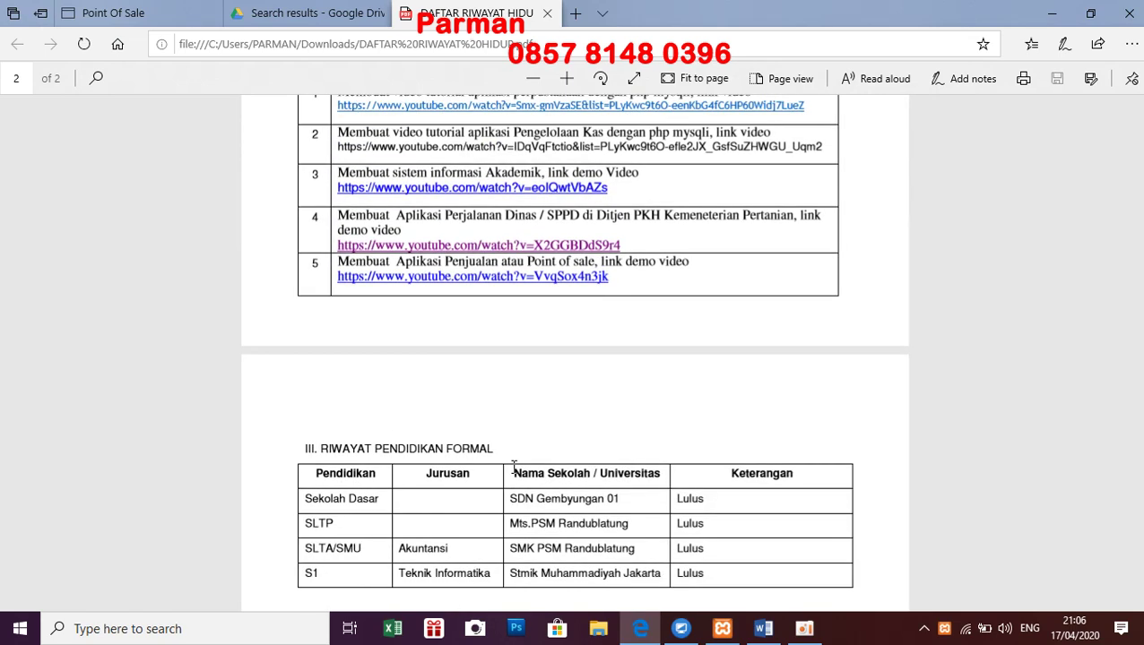
key("alt+Tab")
scroll(439, 448, "down", 1)
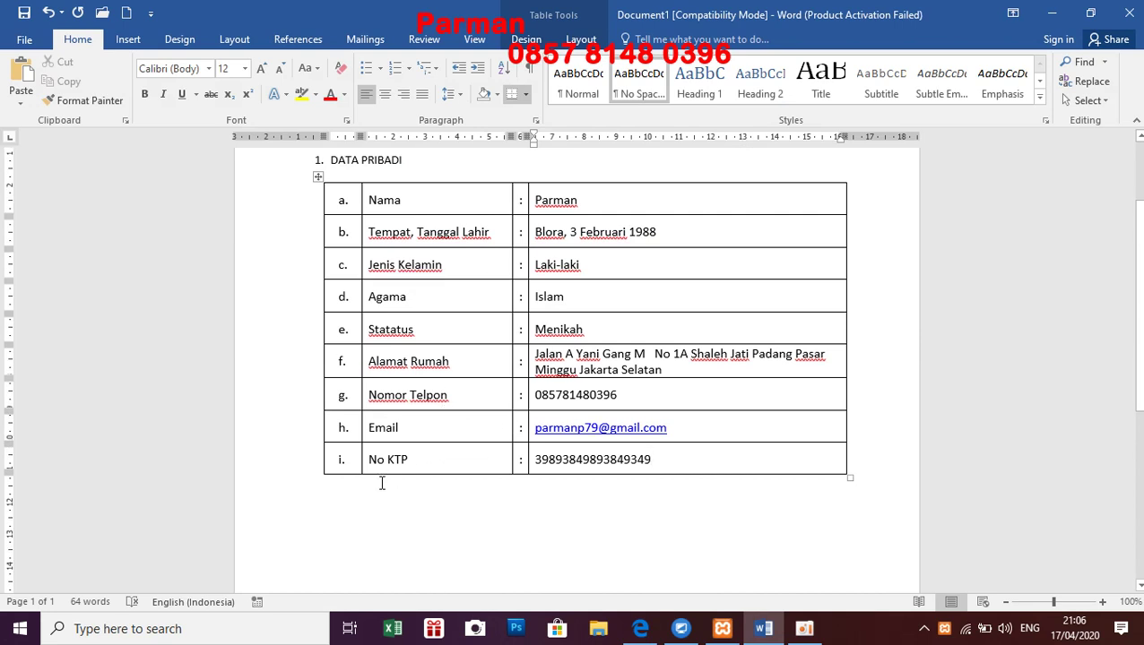
left_click(423, 494)
Add a new line below the table numbered in 1. 2. 3. style, indented to match heading 1
key("Return")
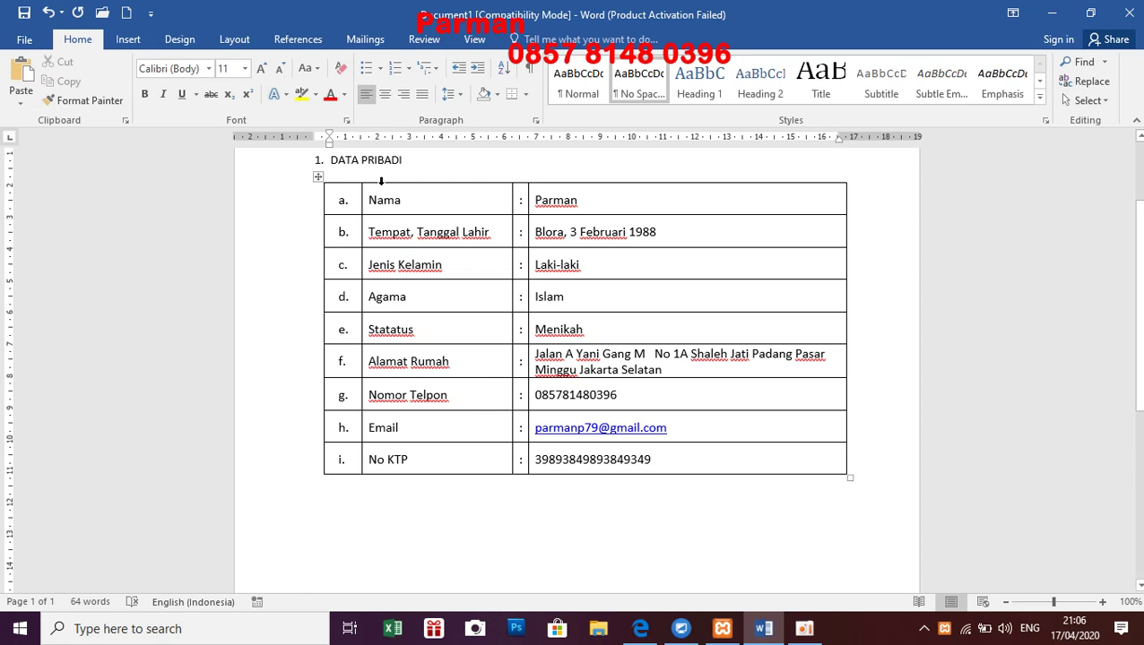
left_click(396, 71)
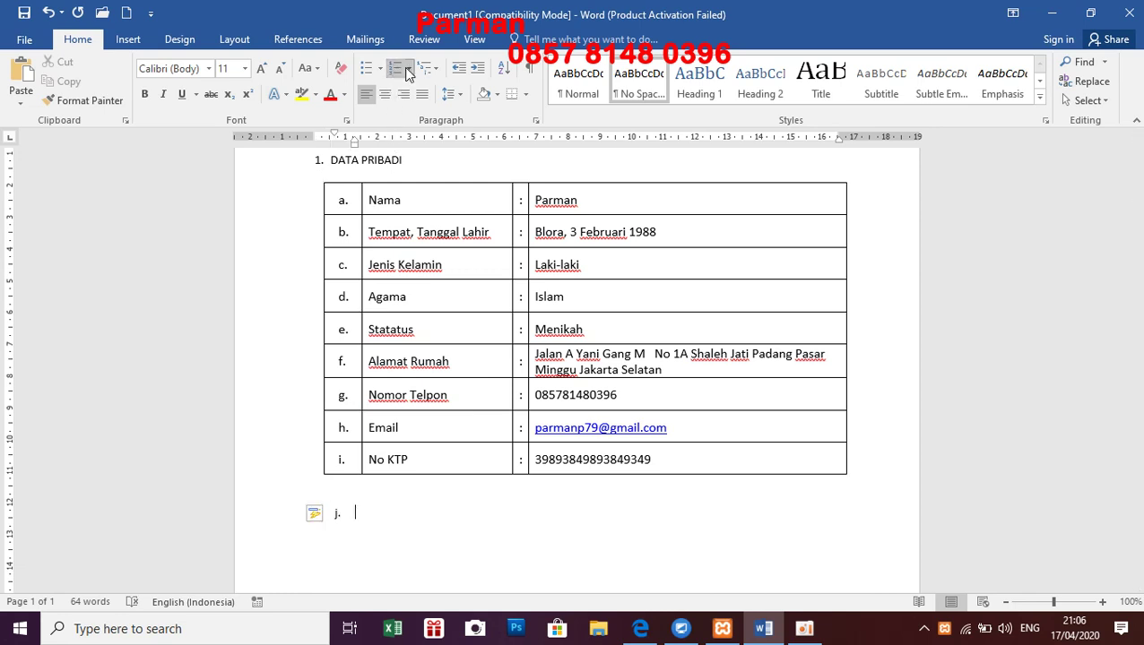
left_click(408, 72)
left_click(411, 72)
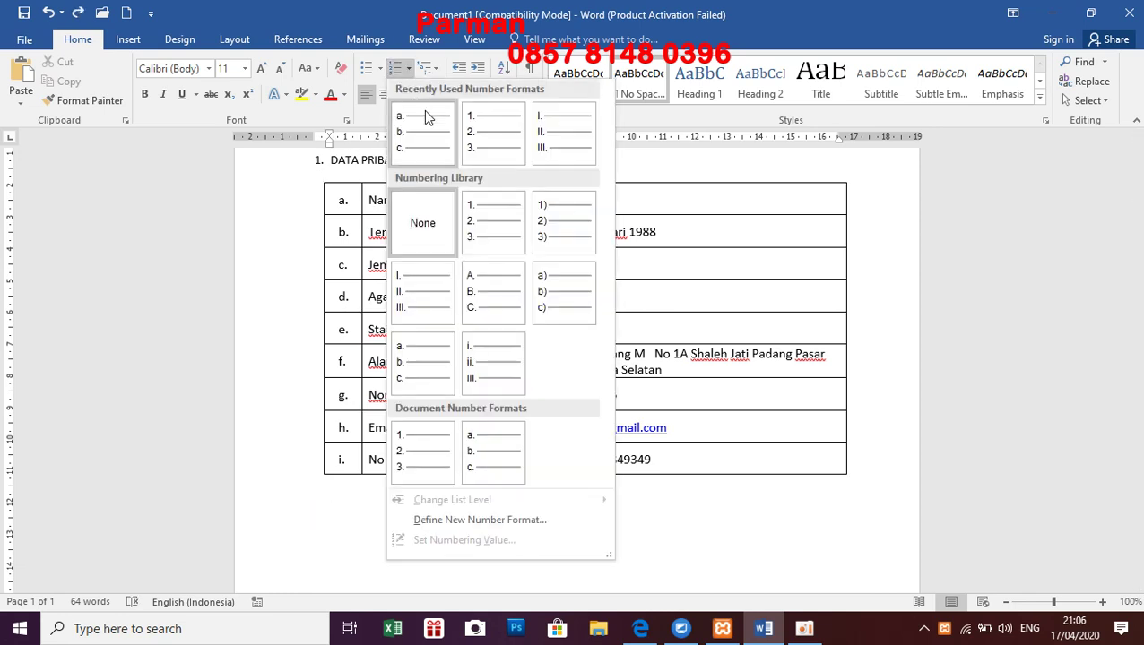
left_click(476, 132)
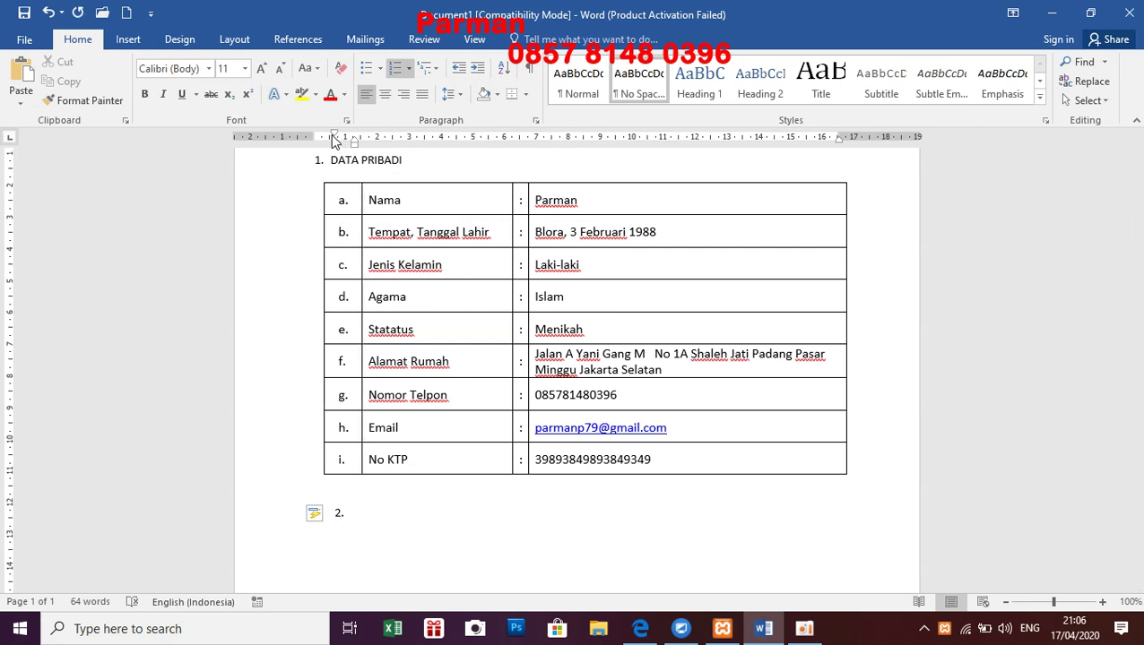
left_click_drag(332, 136, 314, 136)
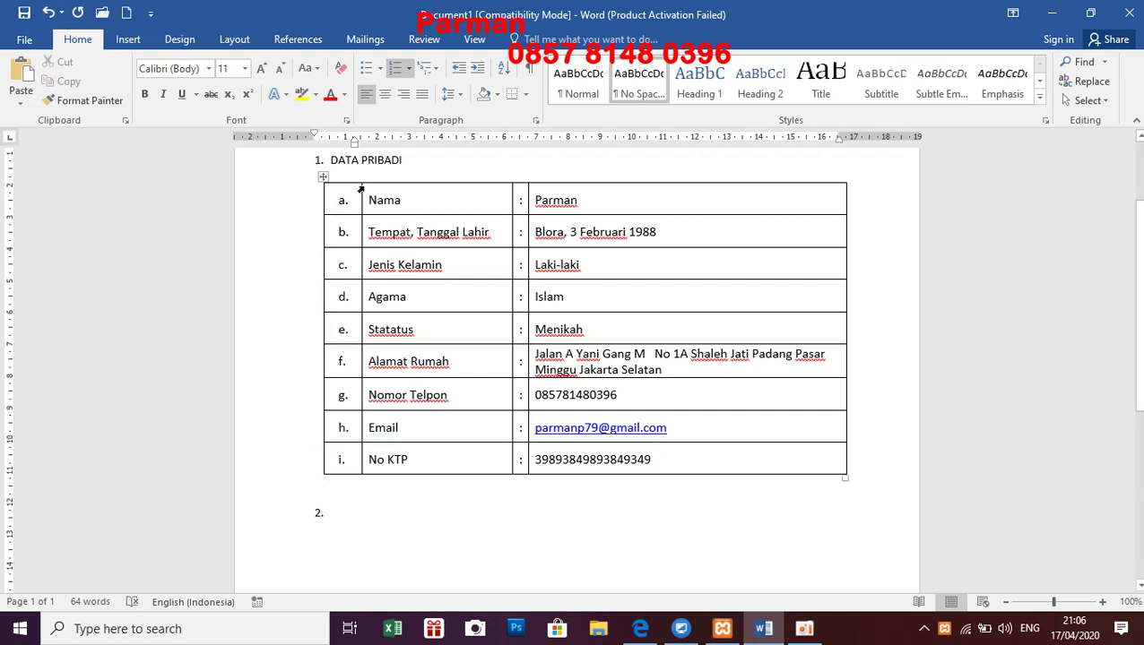
left_click_drag(354, 140, 329, 143)
Type the heading PENDIDIKAN FORMAL and leave an unnumbered empty line beneath it
type("p")
key("BackSpace")
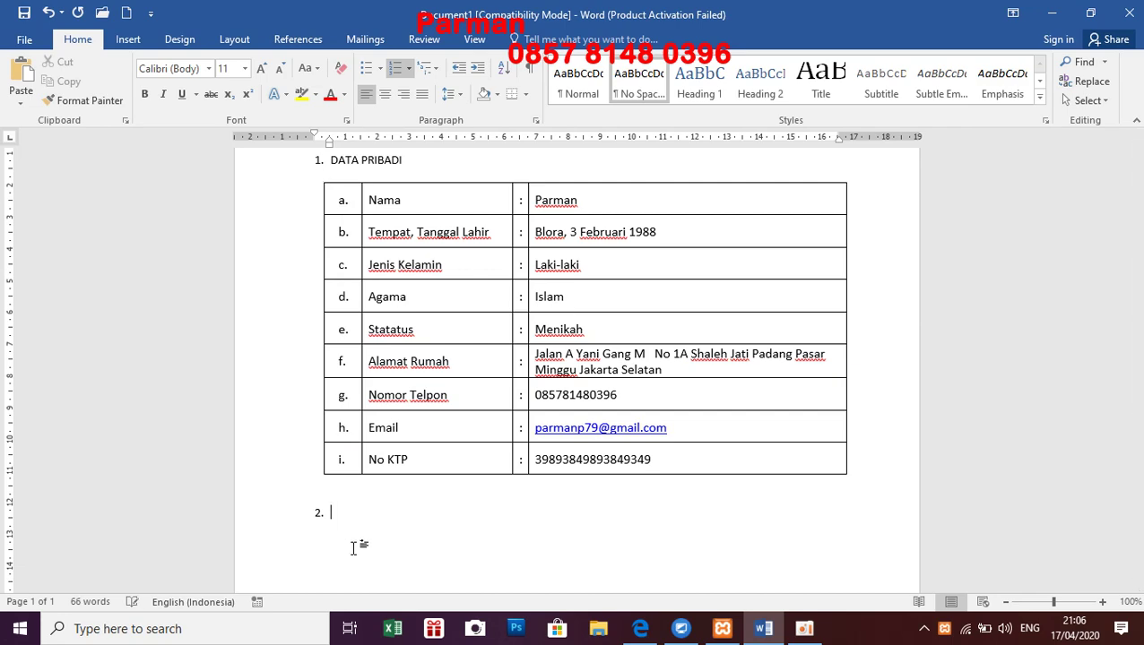
type("ENDI")
key("alt+Tab")
key("alt+Tab")
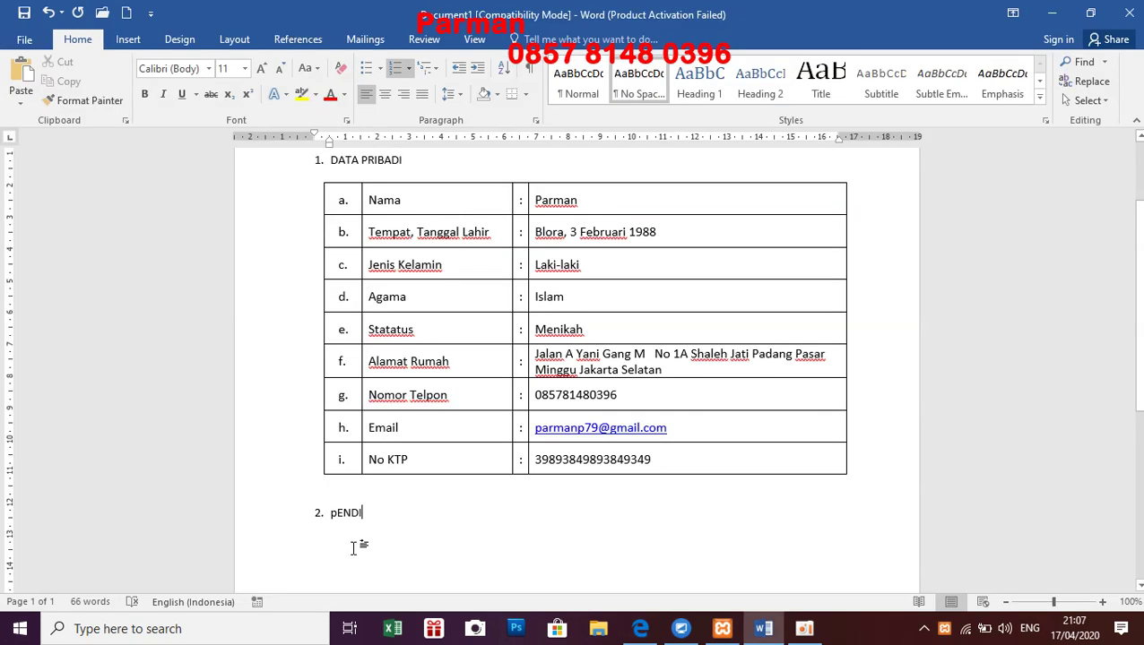
key("BackSpace")
key("BackSpace")
key("BackSpace")
key("BackSpace")
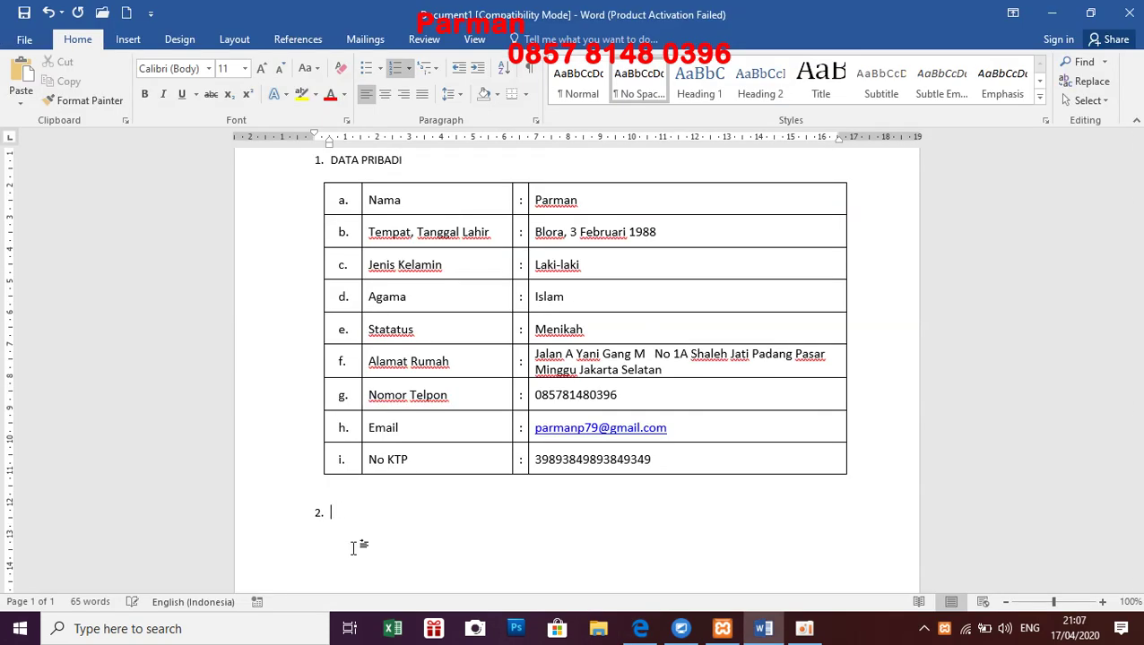
type("pEND")
key("BackSpace")
key("BackSpace")
key("BackSpace")
type("KAN FRO")
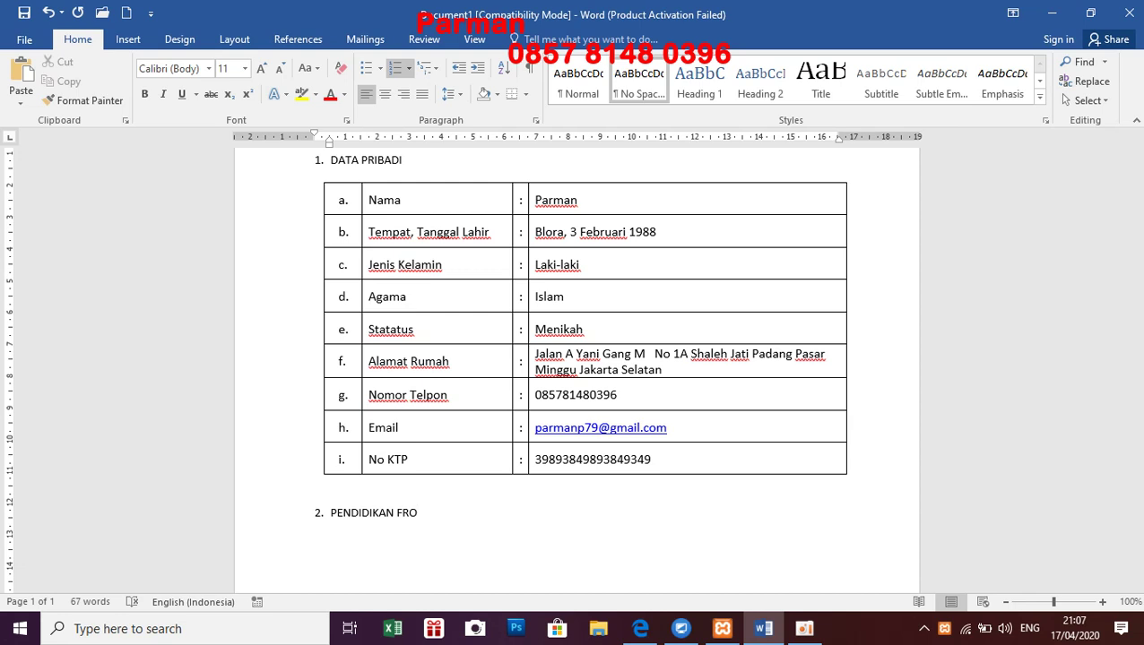
type("OR")
key("BackSpace")
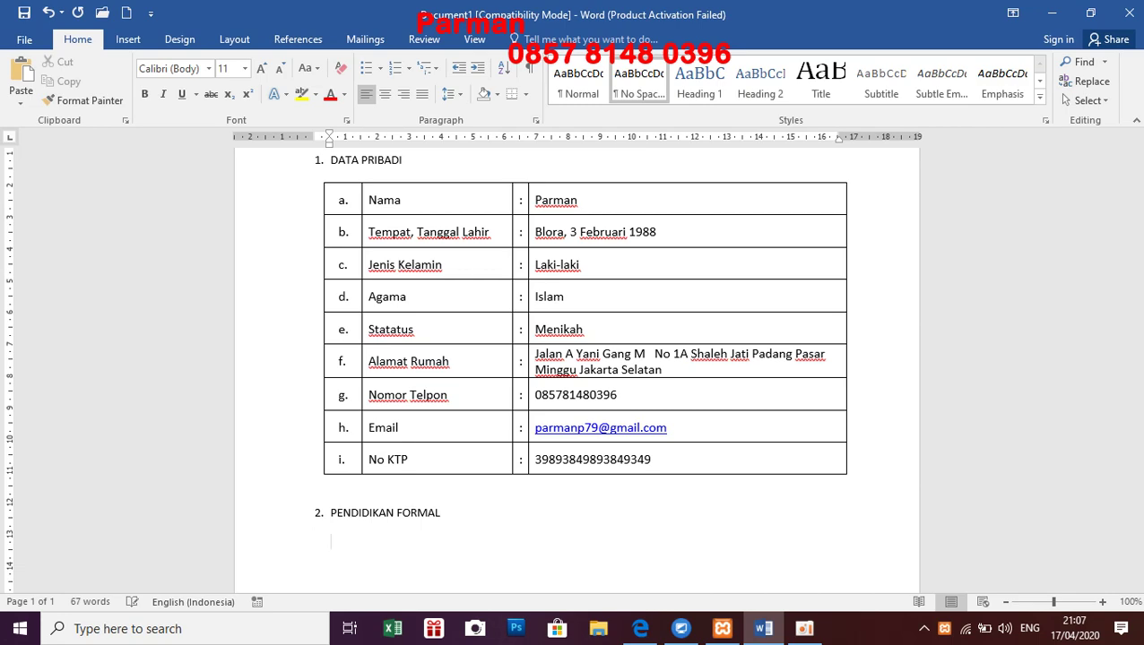
key("alt+Tab")
key("alt+Tab")
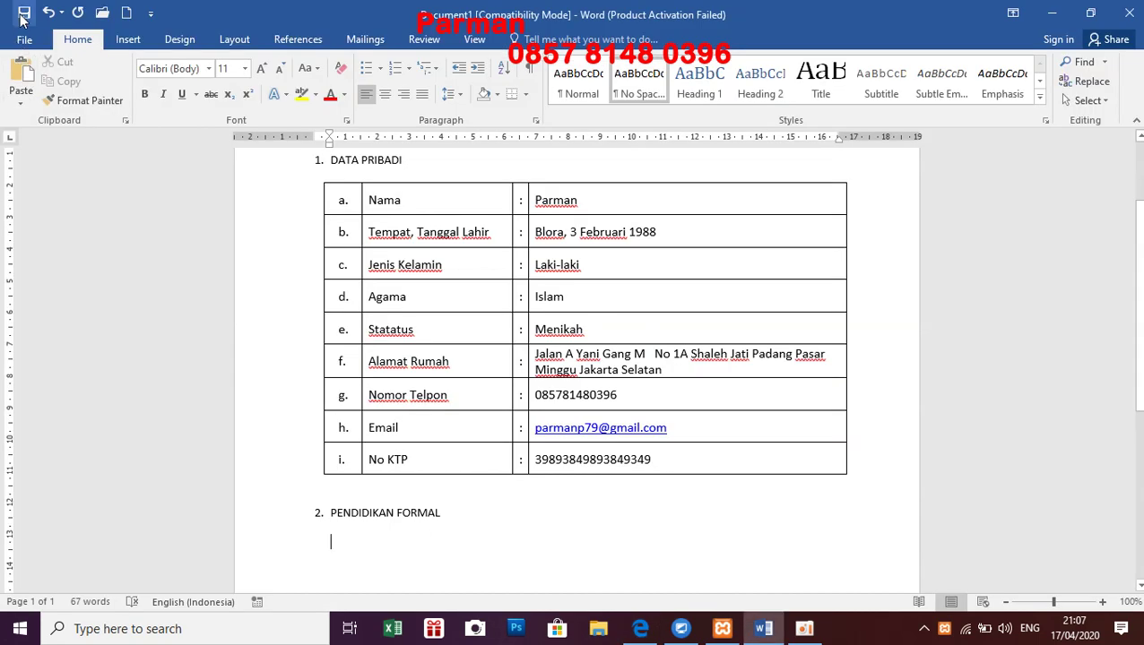
Insert a 4-column, 2-row table under PENDIDIKAN FORMAL
left_click(128, 38)
left_click(109, 90)
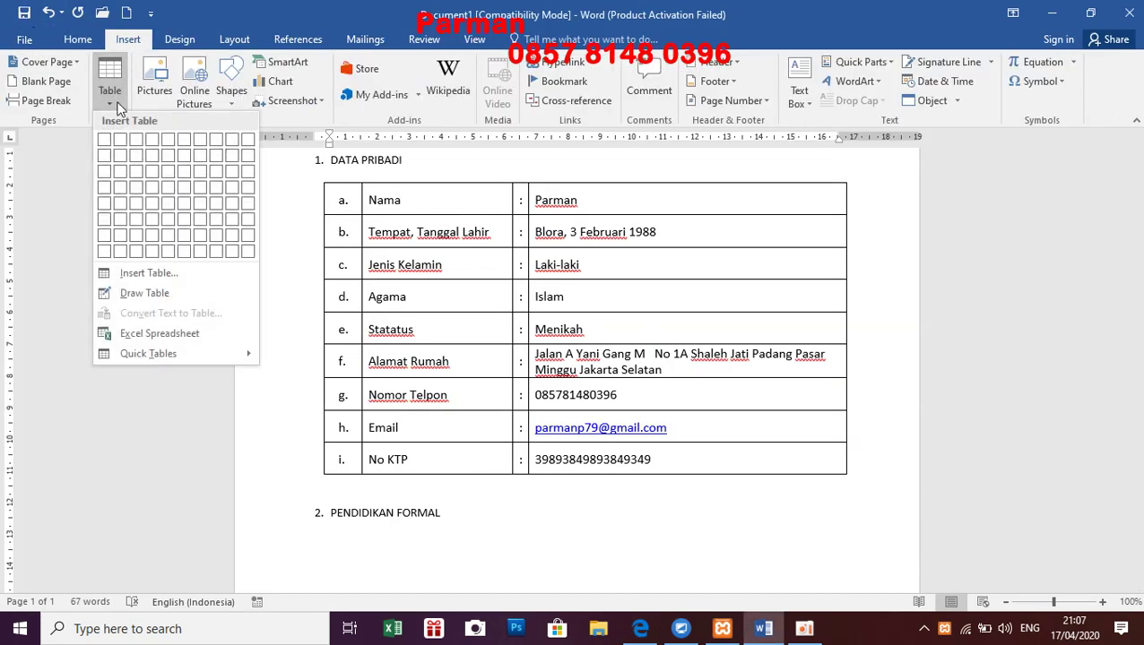
left_click(150, 158)
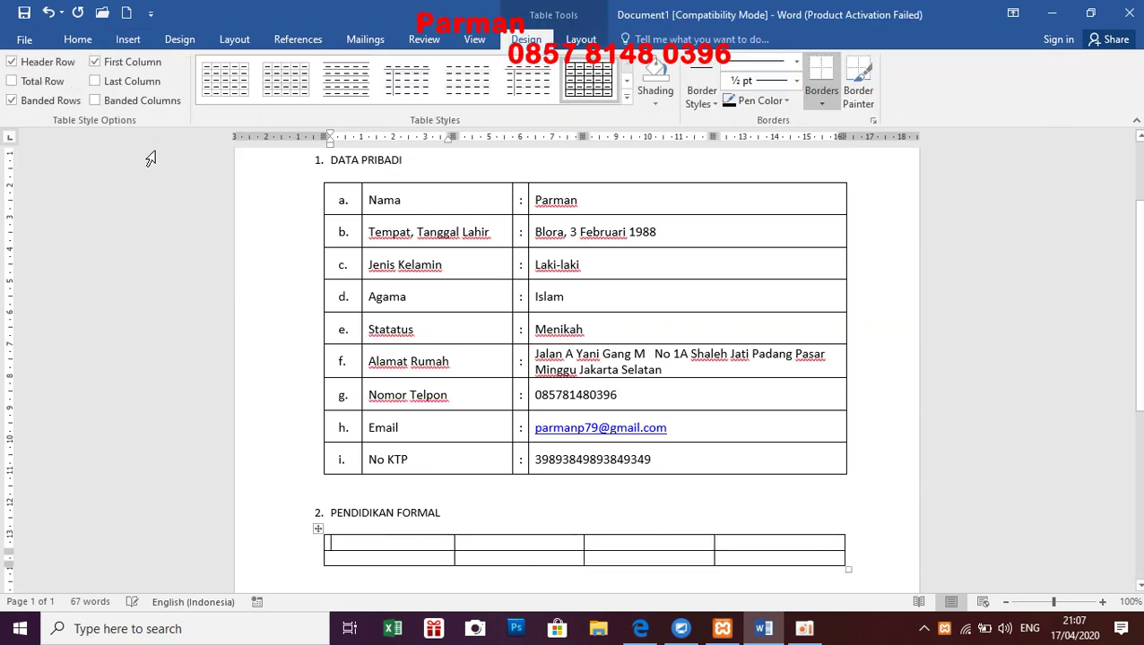
key("alt+Tab")
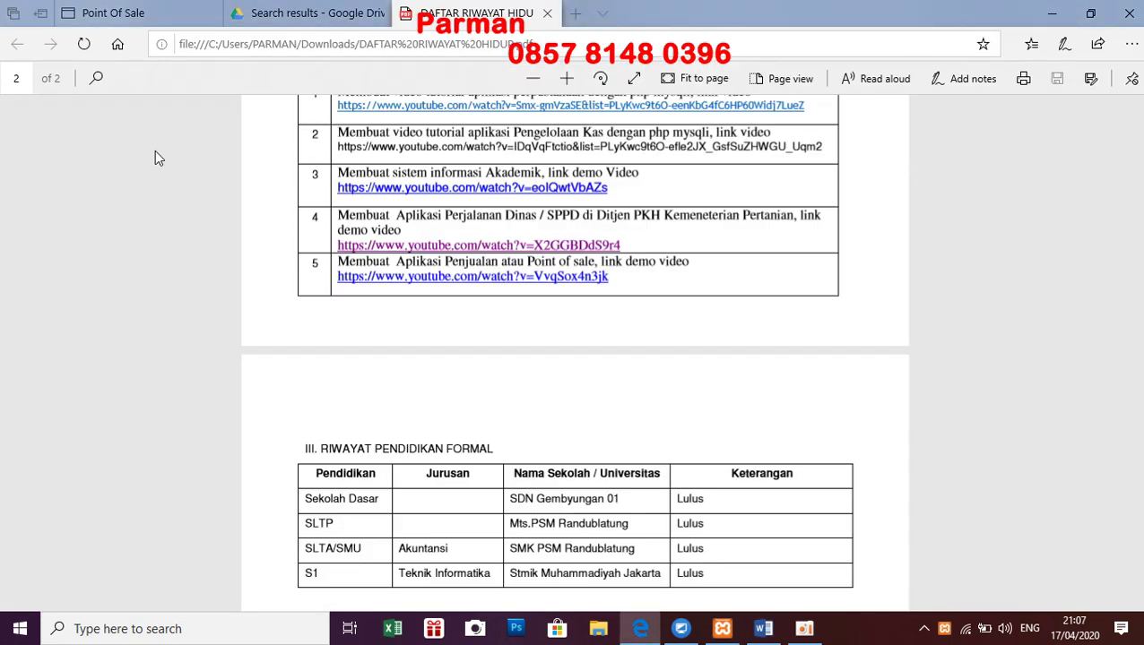
key("alt+Tab")
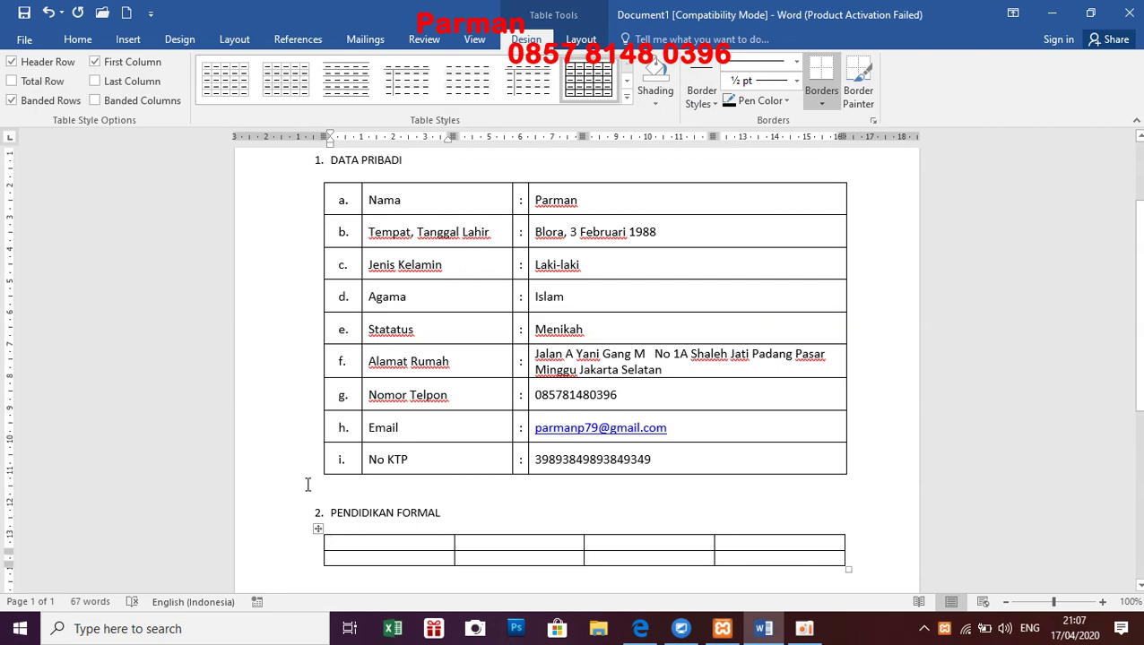
key("alt+Tab")
key("alt+Tab")
Type the first two column headings, Pendidikan and Jurusan
type("PE")
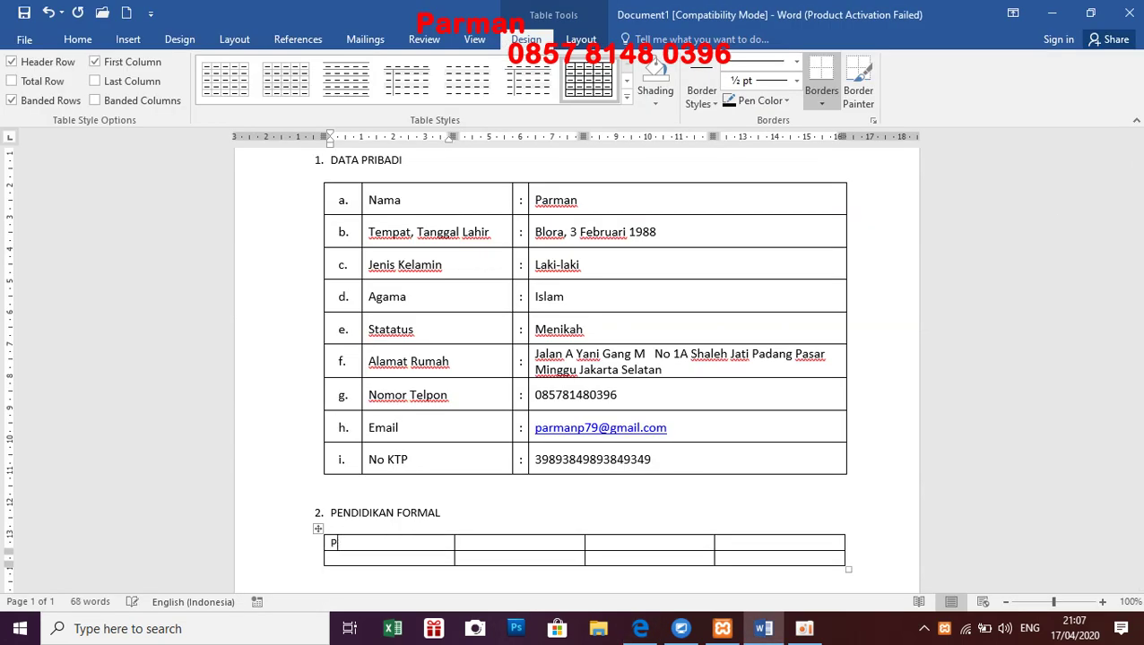
key("alt+Tab")
key("alt+Tab")
type("ned")
key("BackSpace")
key("BackSpace")
key("BackSpace")
key("BackSpace")
type("ndidikan")
key("Tab")
key("alt+Tab")
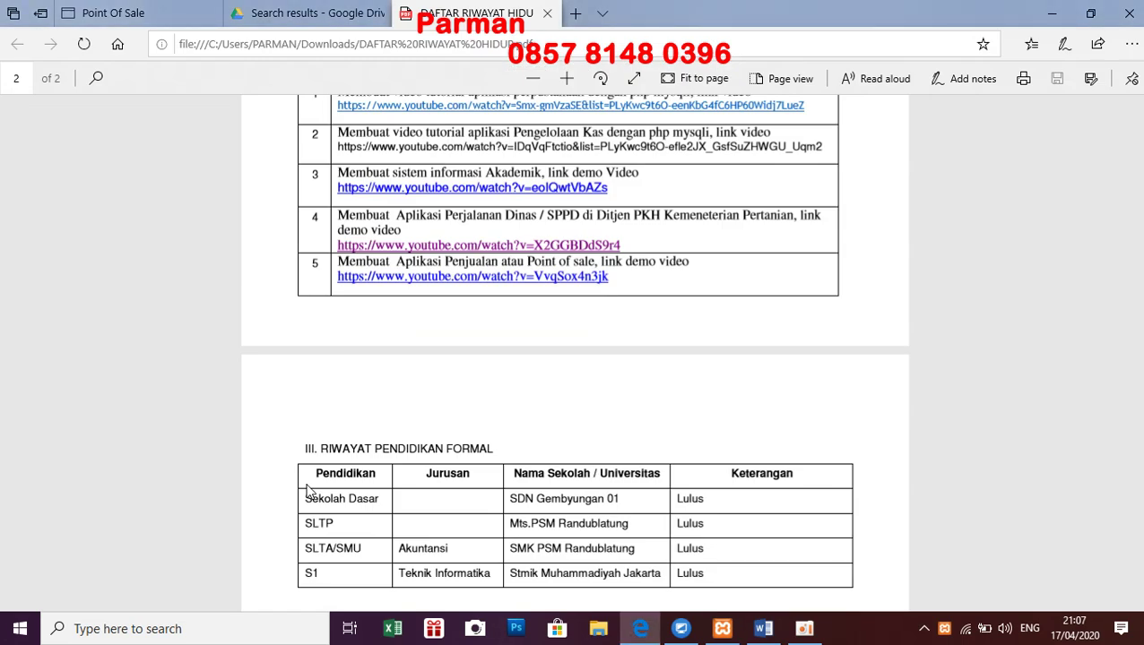
key("alt+Tab")
type("Jurusan")
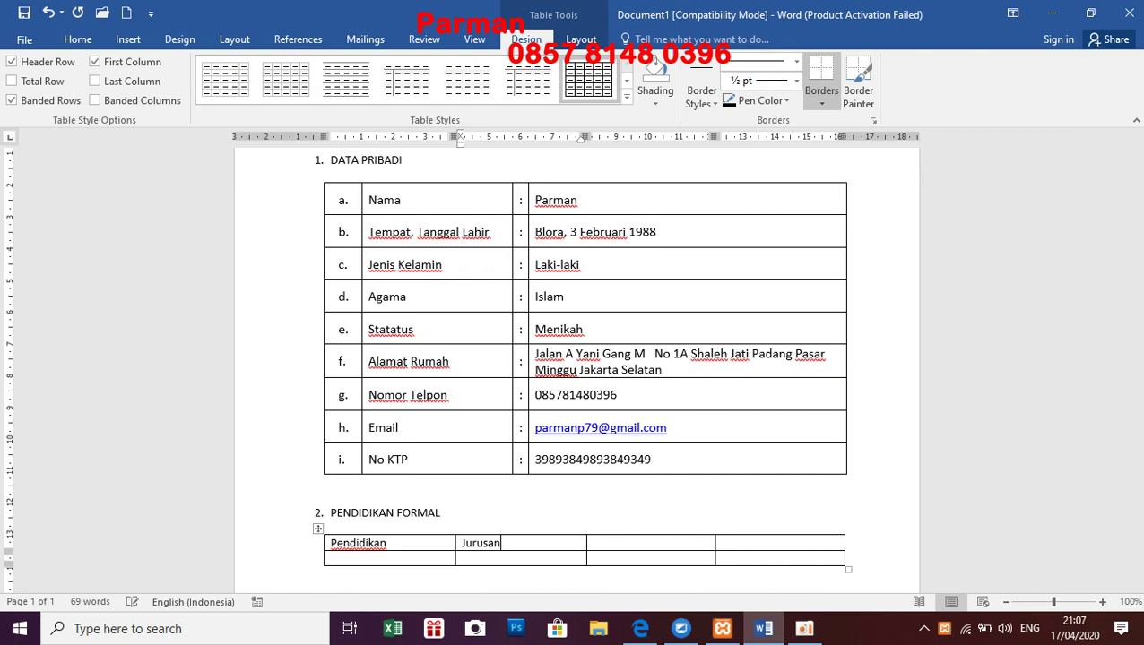
Add the headings Nama Sekolah/Universitas and Keterangan to the education table
key("alt+Tab")
key("alt+Tab")
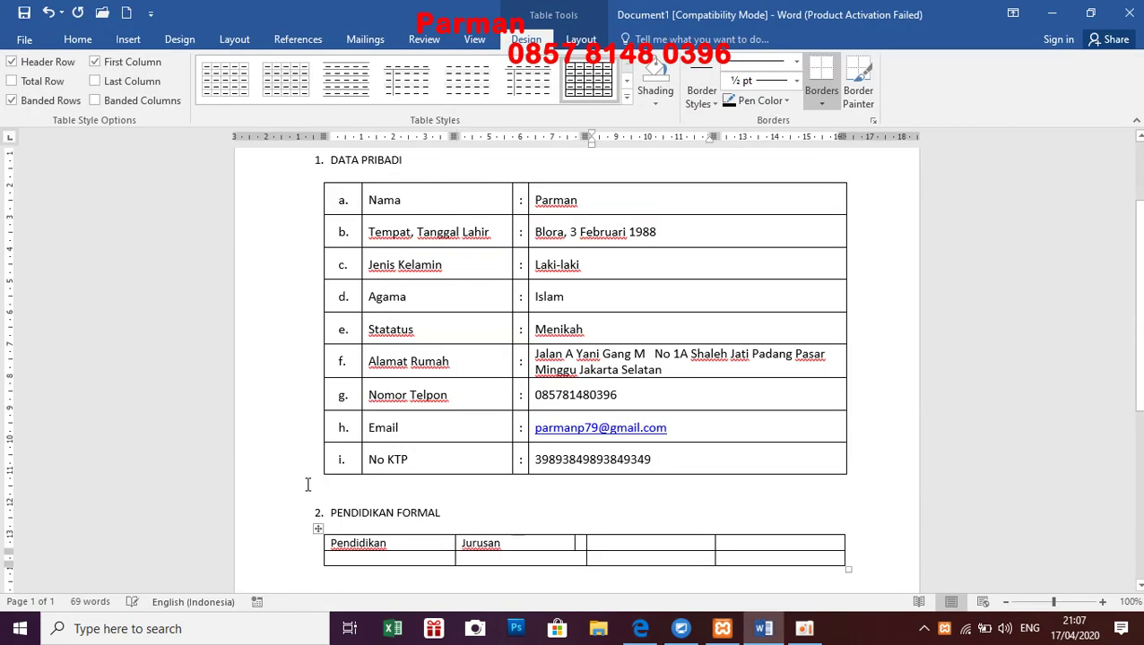
type("Nama ")
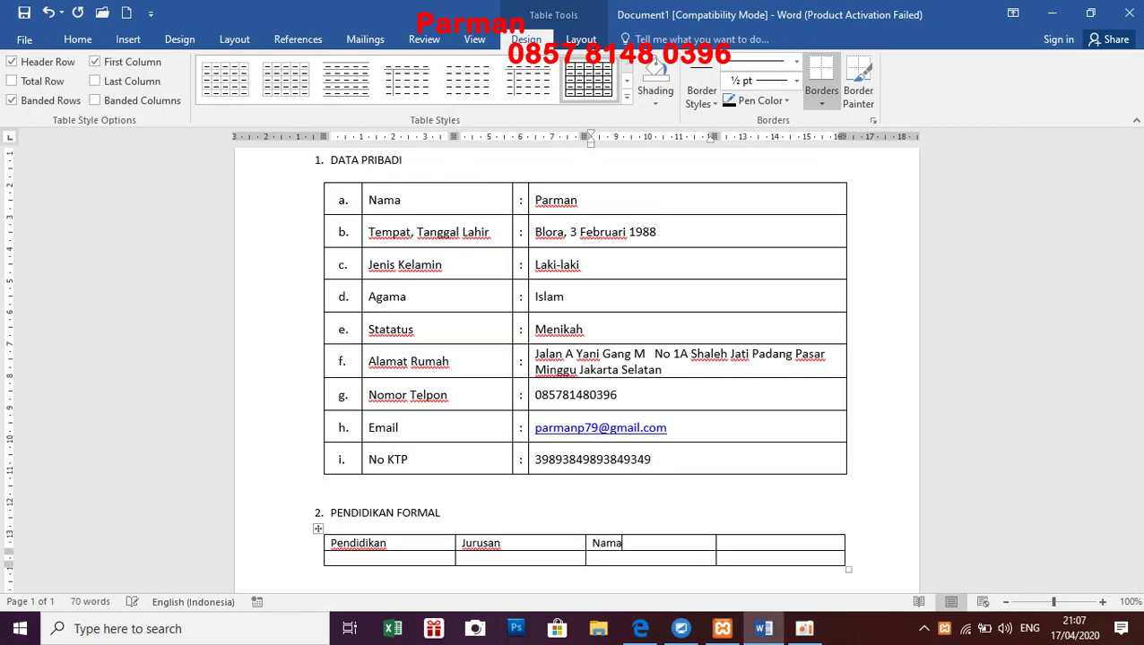
type("Se")
key("BackSpace")
type("olah/")
type("Univer")
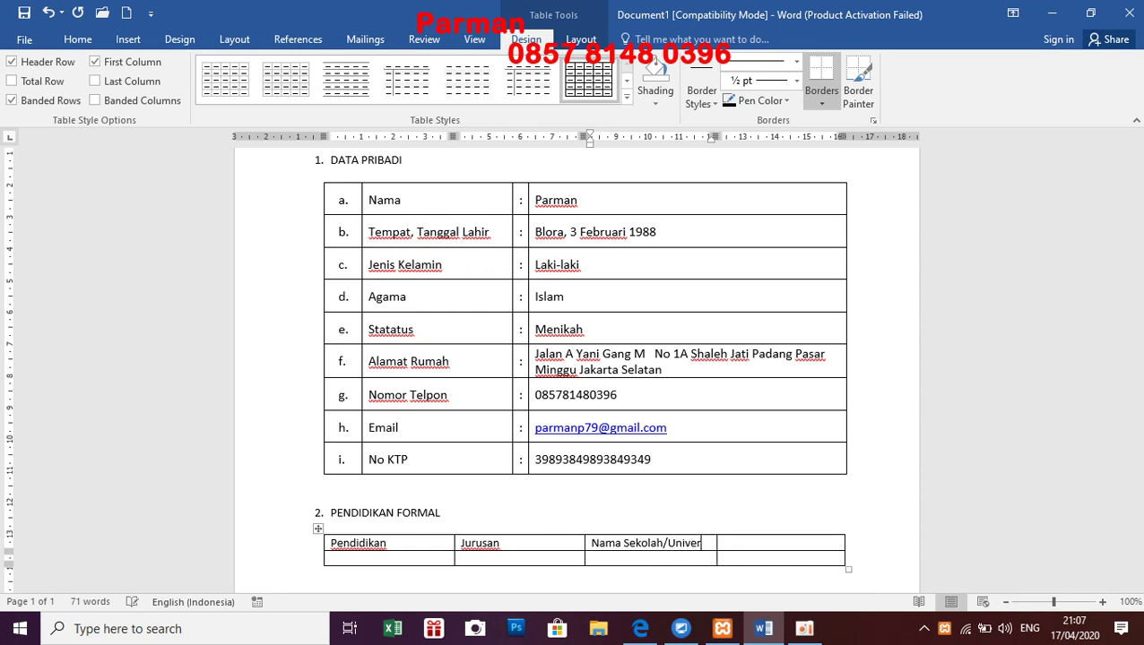
type("sitas")
key("alt+Tab")
key("alt+Tab")
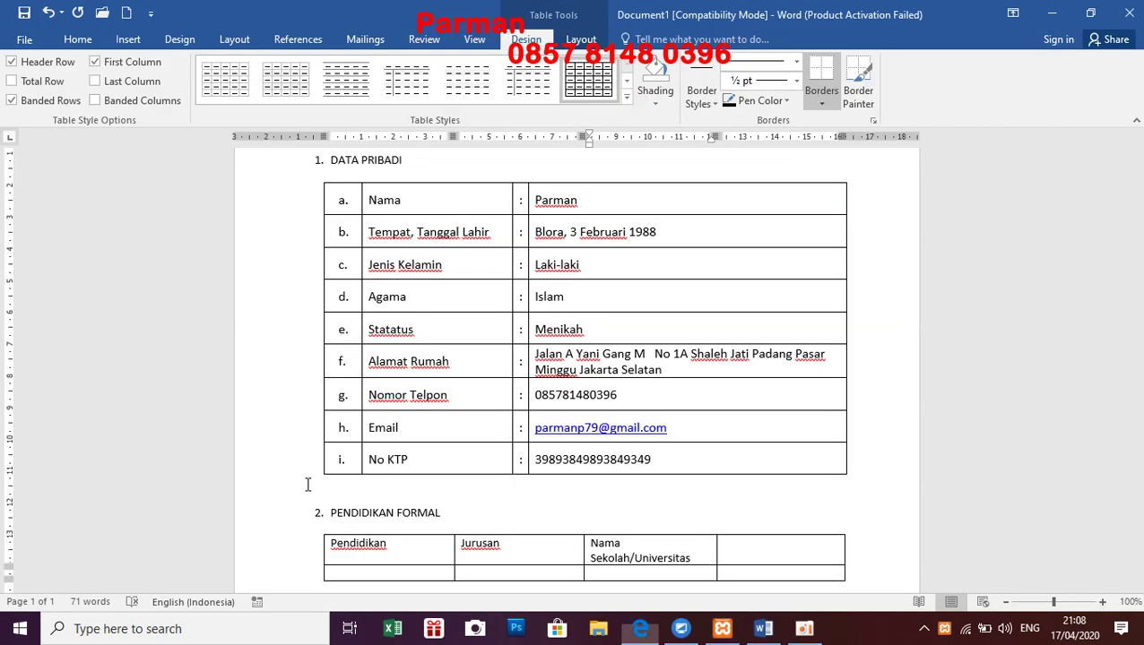
key("Tab")
type("Keterangan")
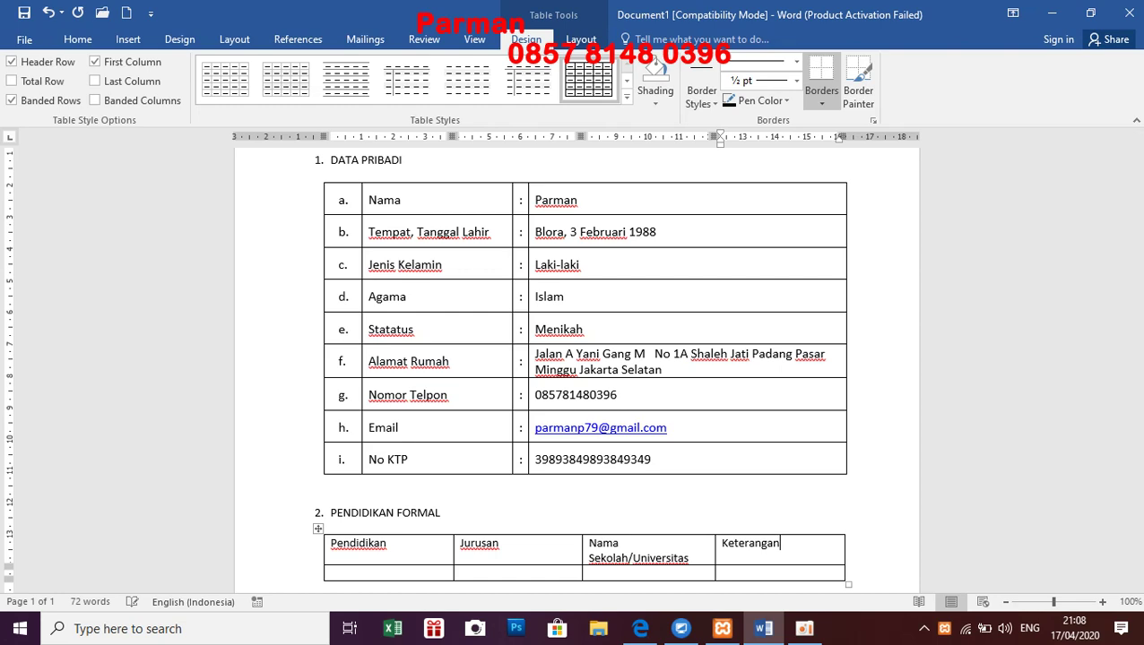
Type Sekolah Dasar in the second row's first cell
scroll(269, 451, "down", 1)
left_click(356, 533)
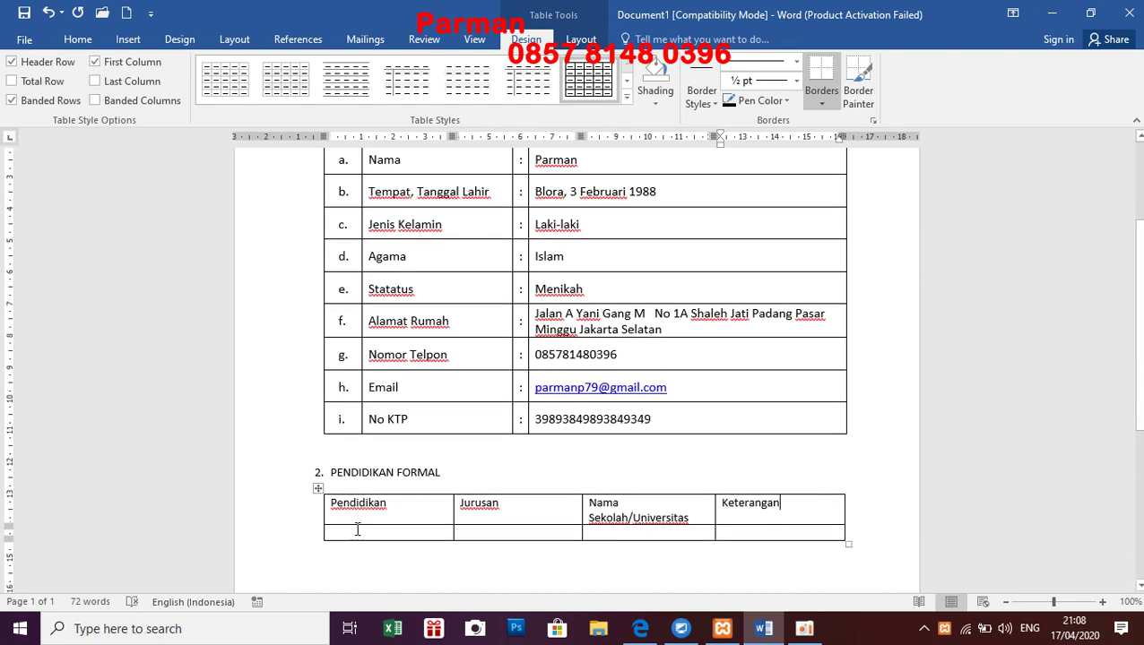
key("alt+Tab")
key("alt+Tab")
type("e")
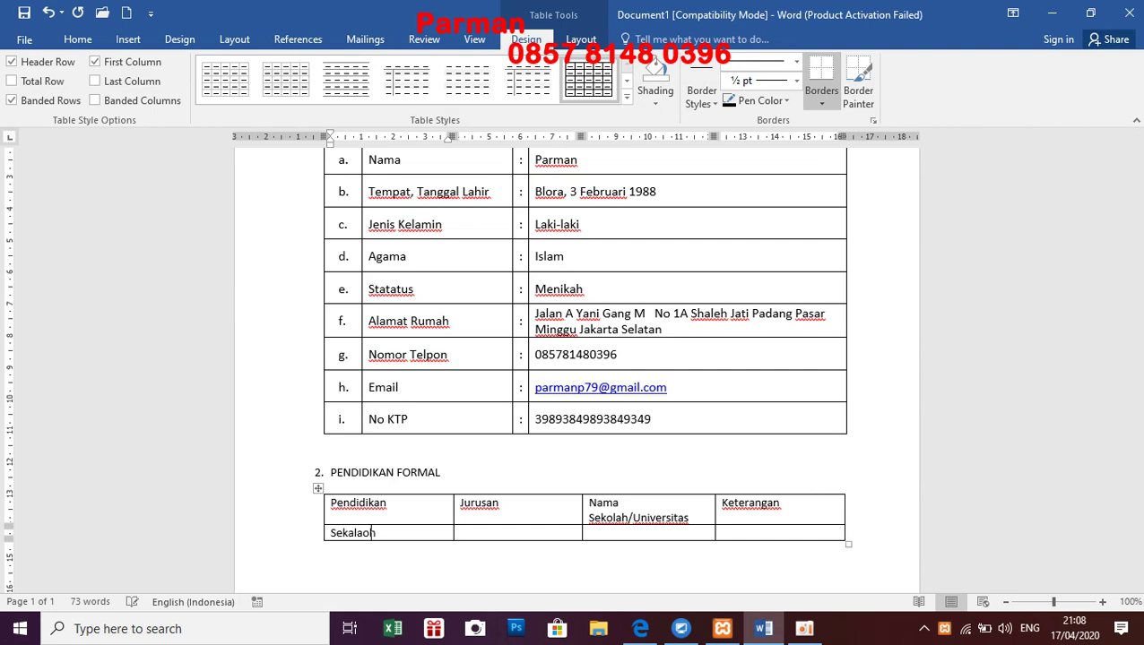
key("BackSpace")
key("BackSpace")
key("BackSpace")
type("lah Dasar")
key("alt+Tab")
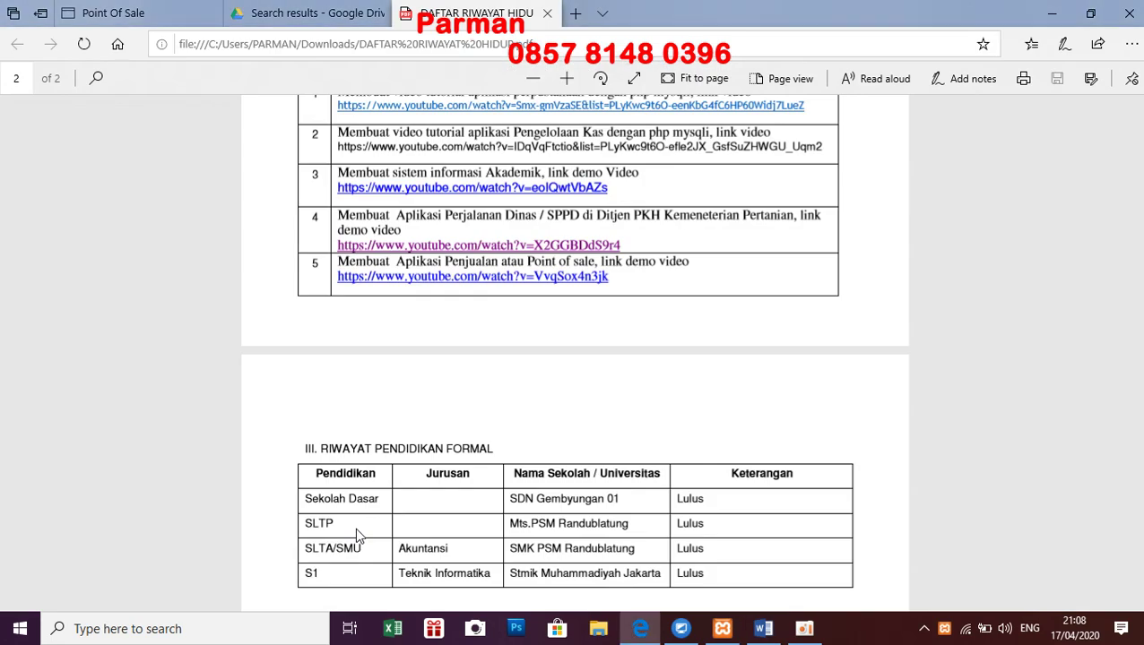
Fill the Sekolah Dasar row with school name 'SDN ....' and status LULUS, then add a row
key("alt+Tab")
key("alt+Tab")
key("alt+Tab")
key("Tab")
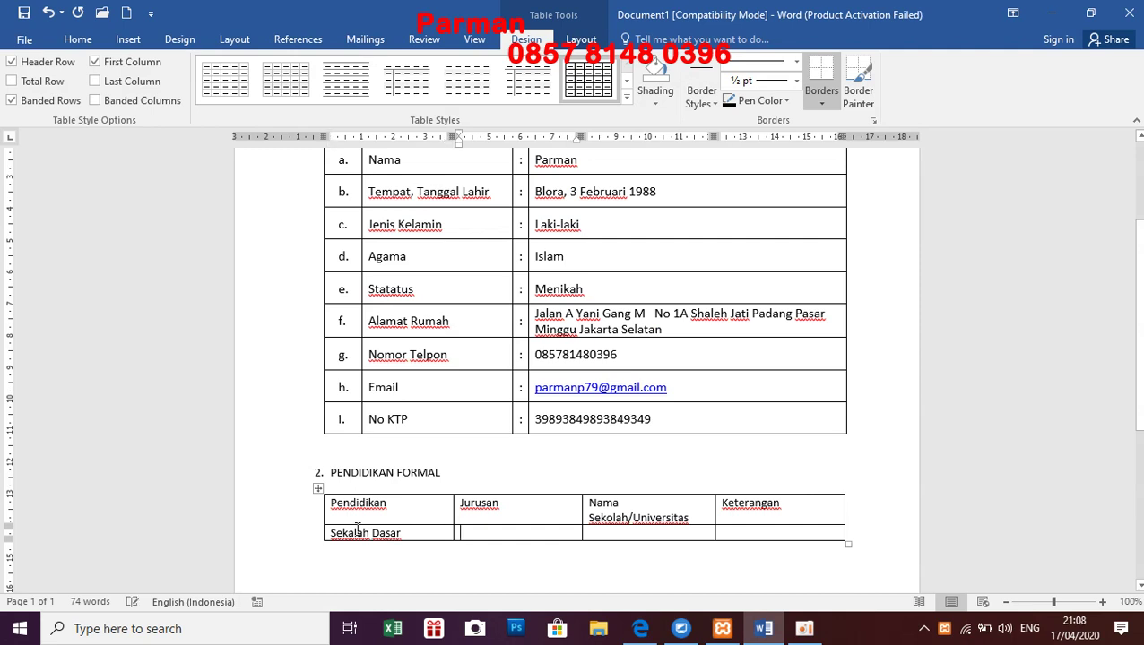
key("Tab")
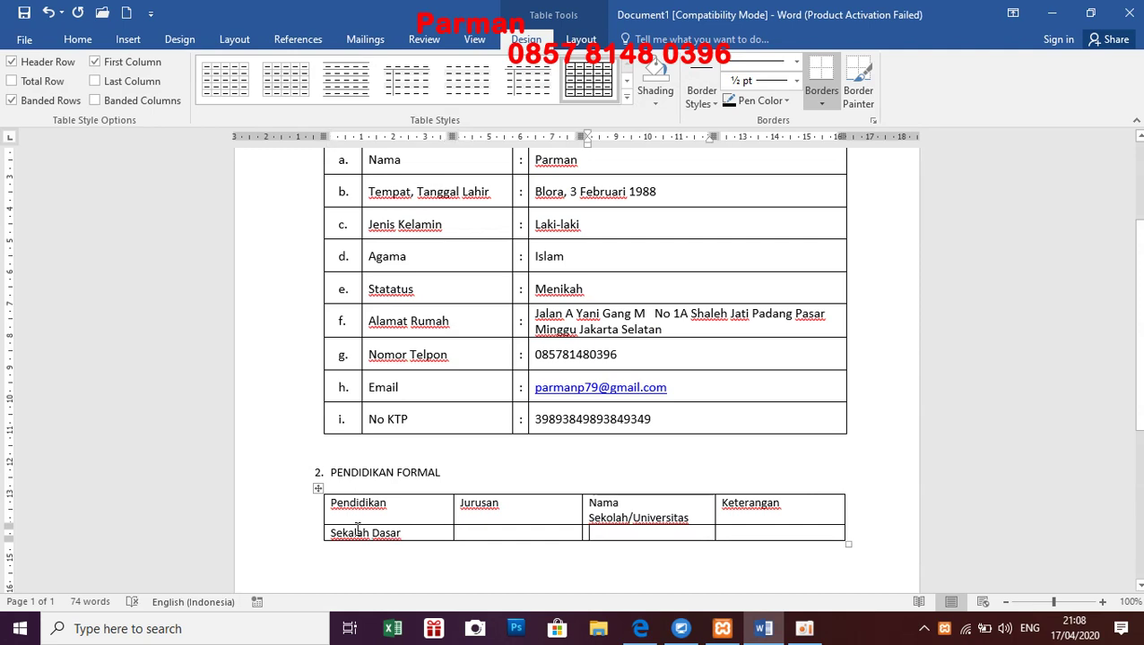
type("SDN")
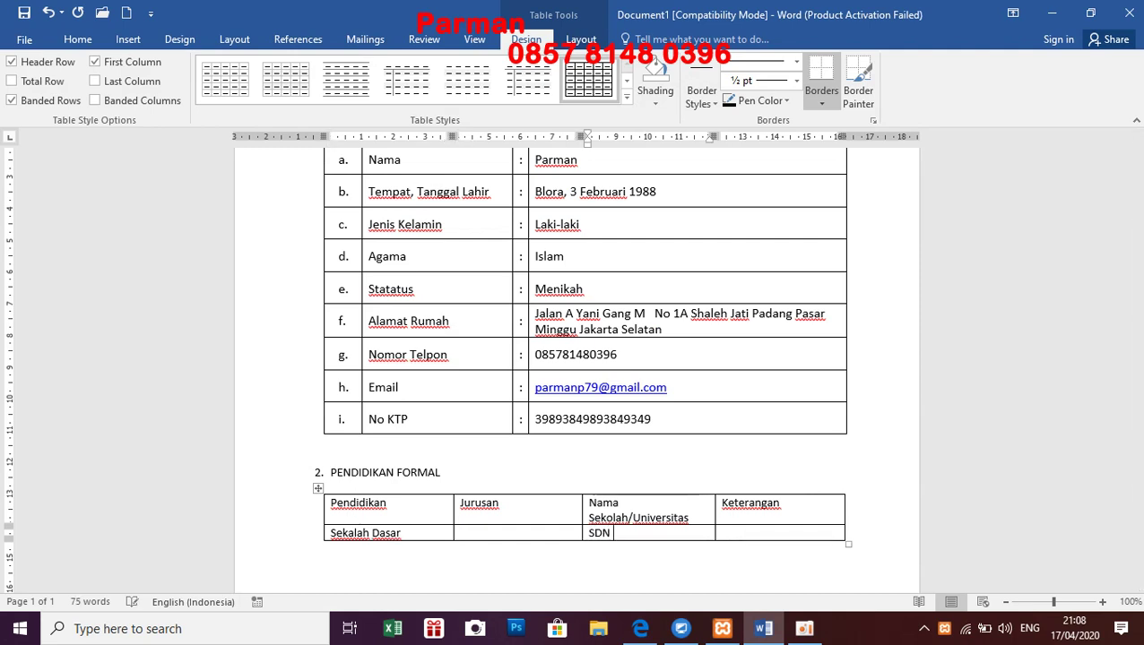
type(" ....")
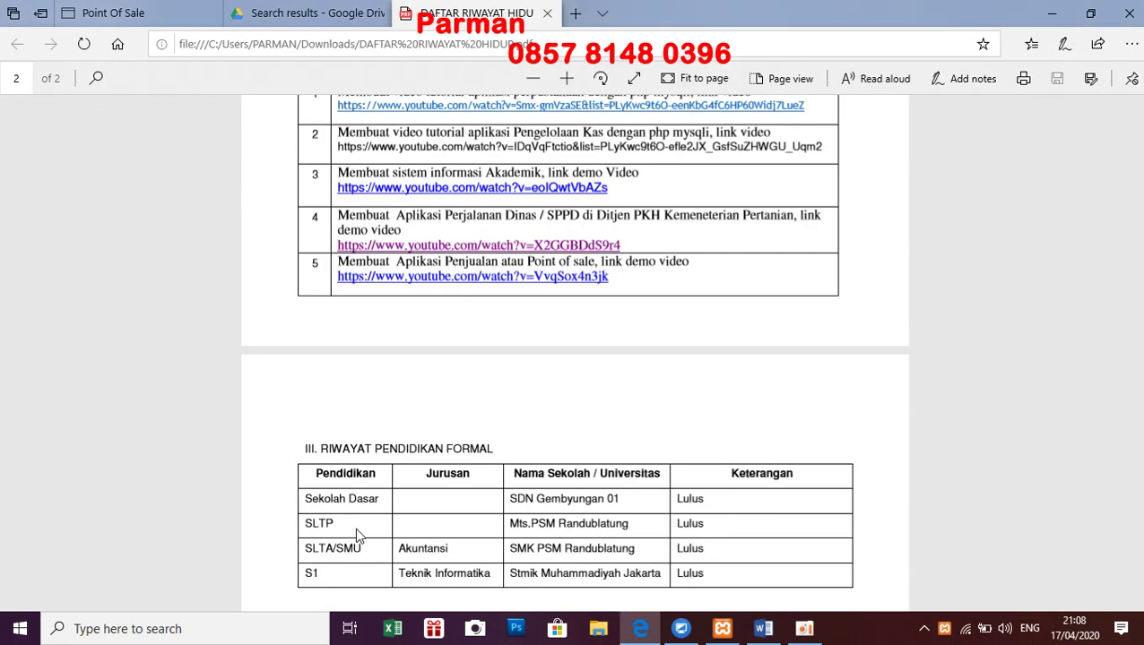
key("Tab")
type("lULU")
key("BackSpace")
key("BackSpace")
key("BackSpace")
key("BackSpace")
key("BackSpace")
type("lu")
key("BackSpace")
key("BackSpace")
type("LULUS")
key("Tab")
Fill the SLTP row with its school name and LULUS status, then add a row
key("alt+Tab")
key("alt+Tab")
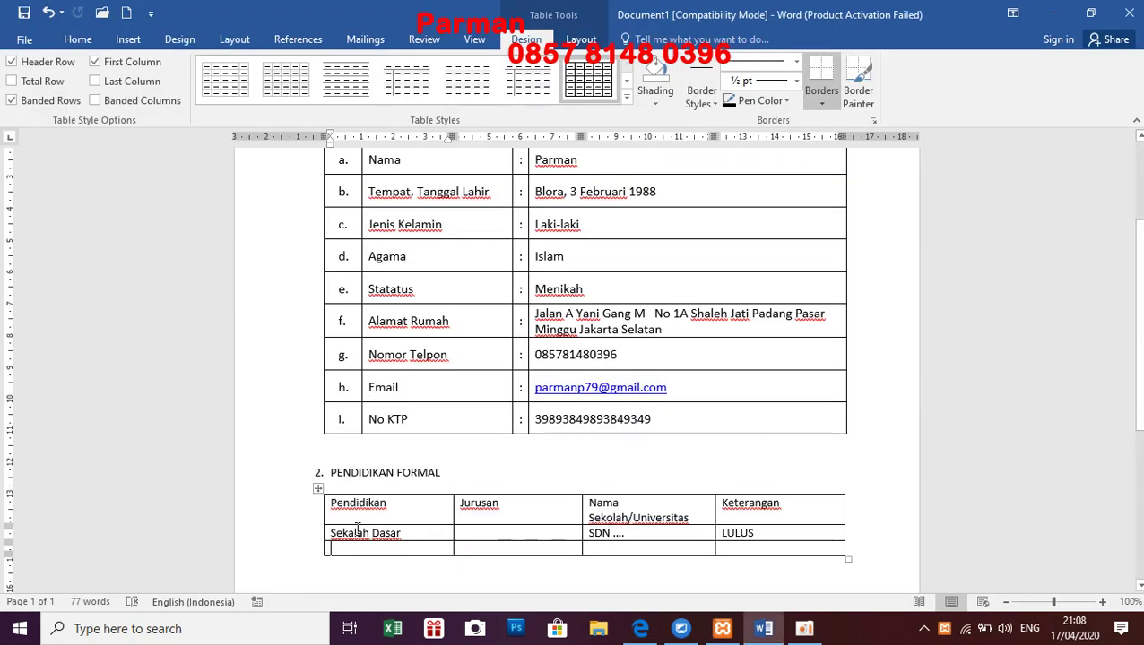
type("SLTP")
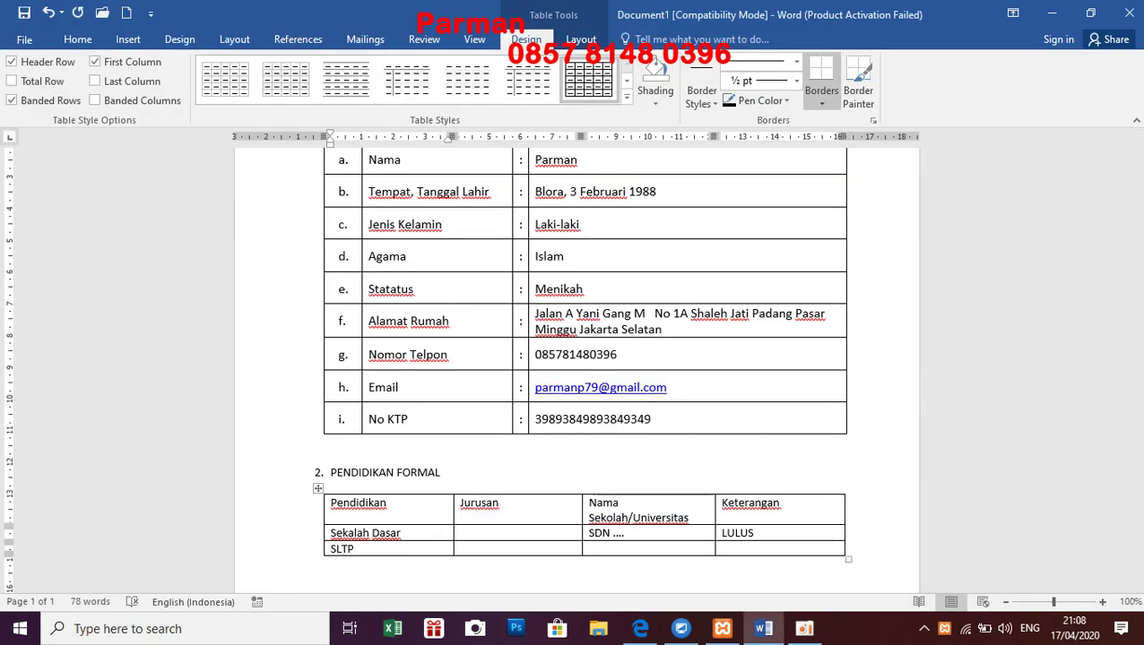
key("Tab")
key("Tab")
type("/.")
key("Tab")
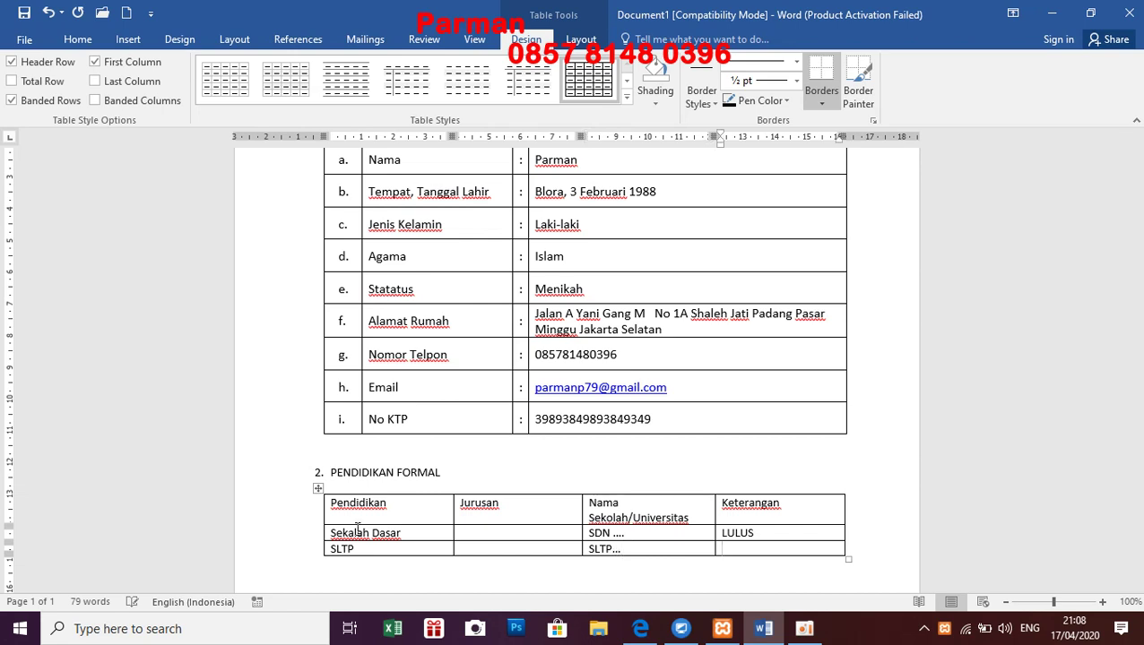
type("LULUS")
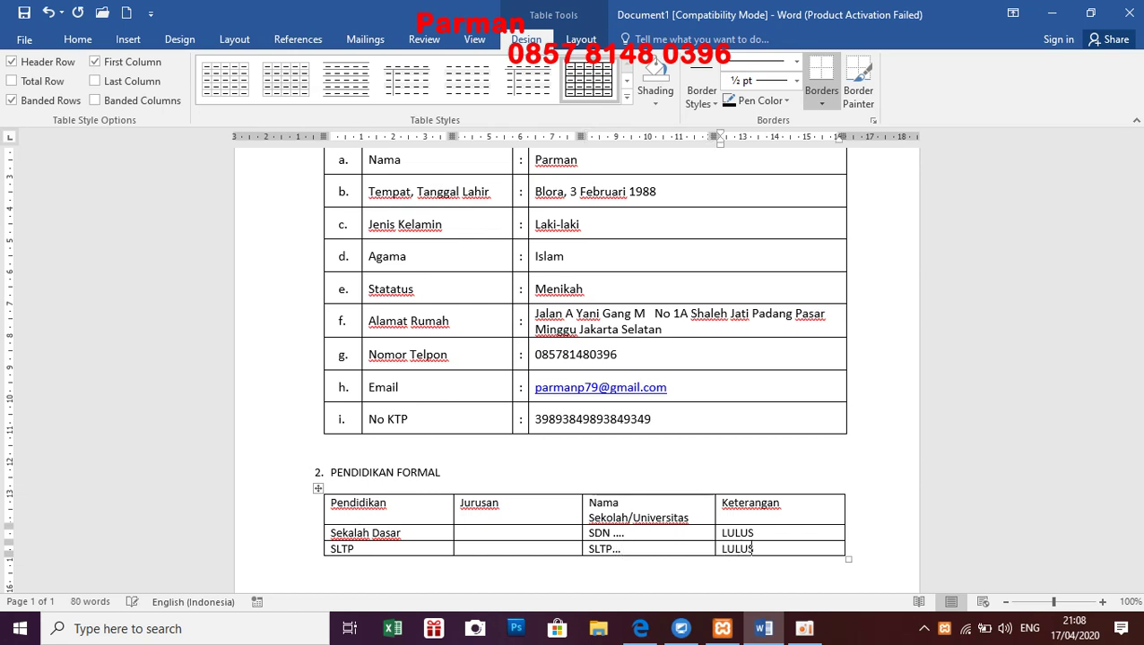
key("Tab")
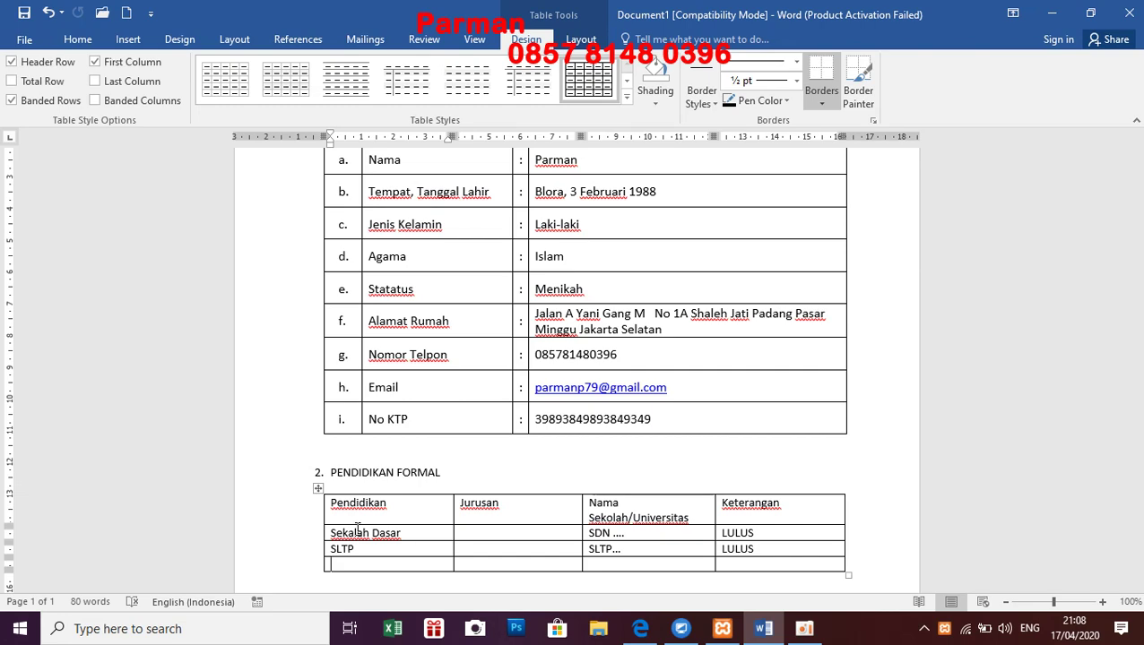
Fill the SLTA row with school name 'SLTA.' and LULUS status, then add a row
key("alt+Tab")
key("alt+Tab")
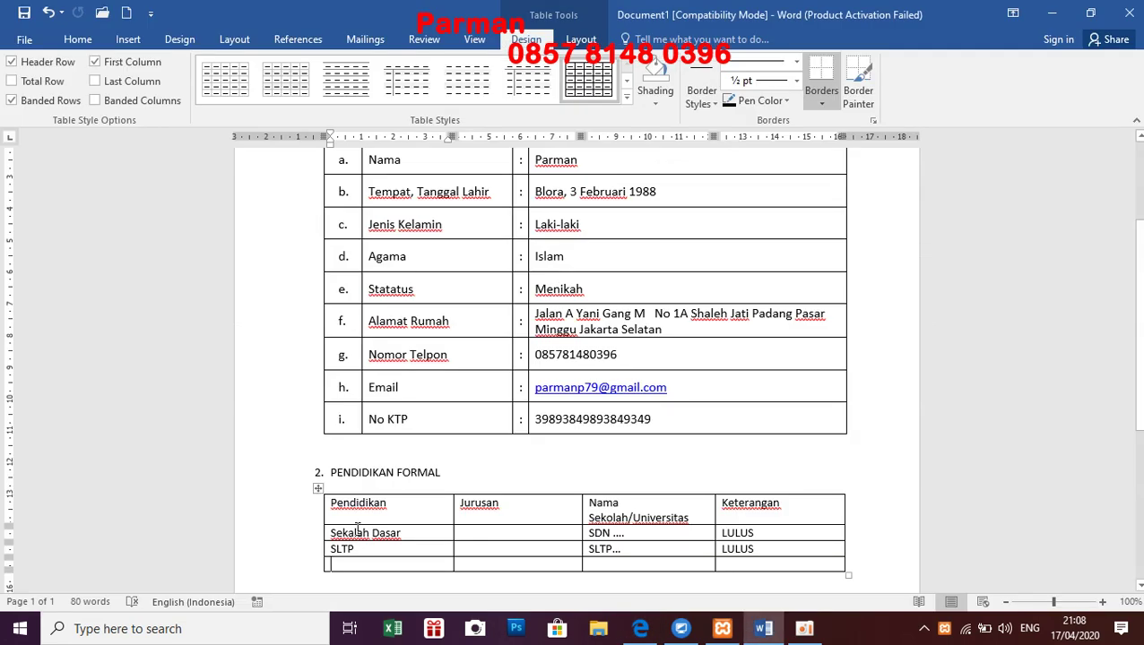
type("SLTA")
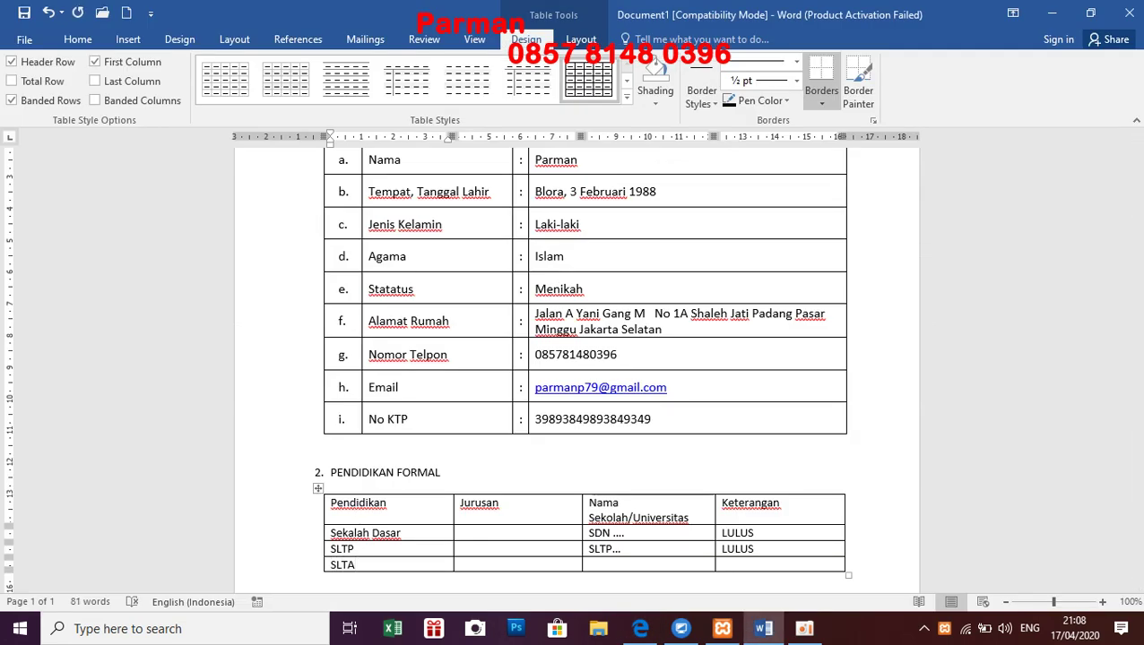
key("Tab")
key("Tab")
type("SLTA.")
key("Tab")
type("LUS")
key("Tab")
Enter the S1 row with Jurusan TEKNIK INFROMATIKA and school STMIK...., checking the reference PDF
key("alt")
key("alt+Tab")
key("alt+Tab")
type("S")
key("Tab")
type("EK")
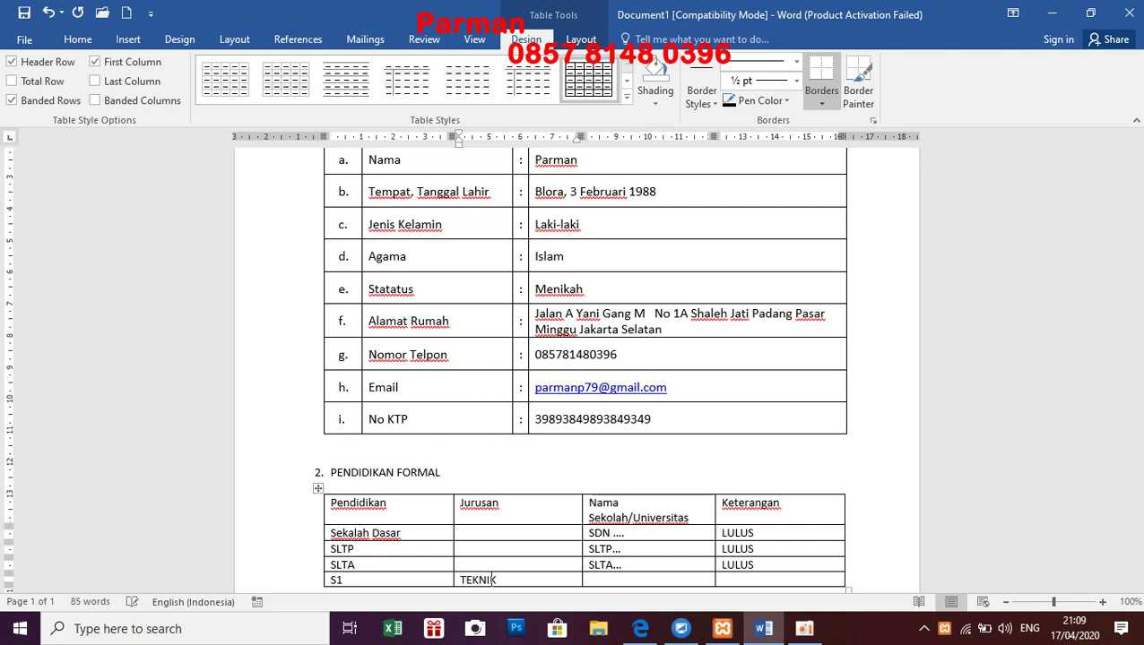
key("BackSpace")
key("BackSpace")
key("alt+Tab")
key("alt+Tab")
type("N")
type(" INFROMATIKA")
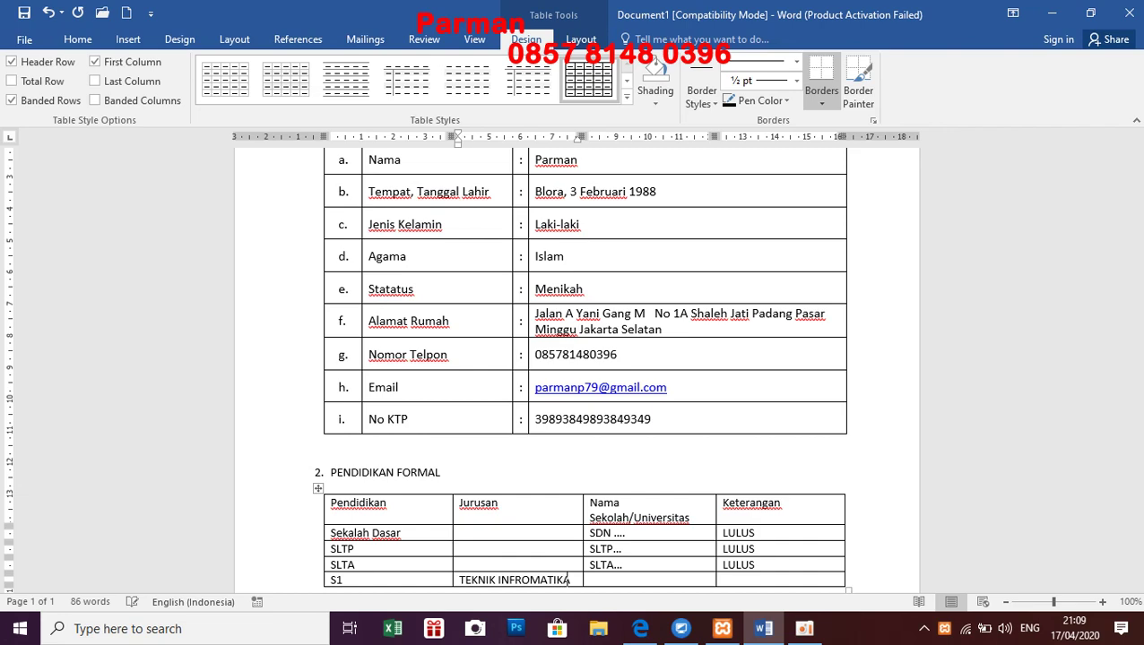
key("alt+Tab")
key("alt+Tab")
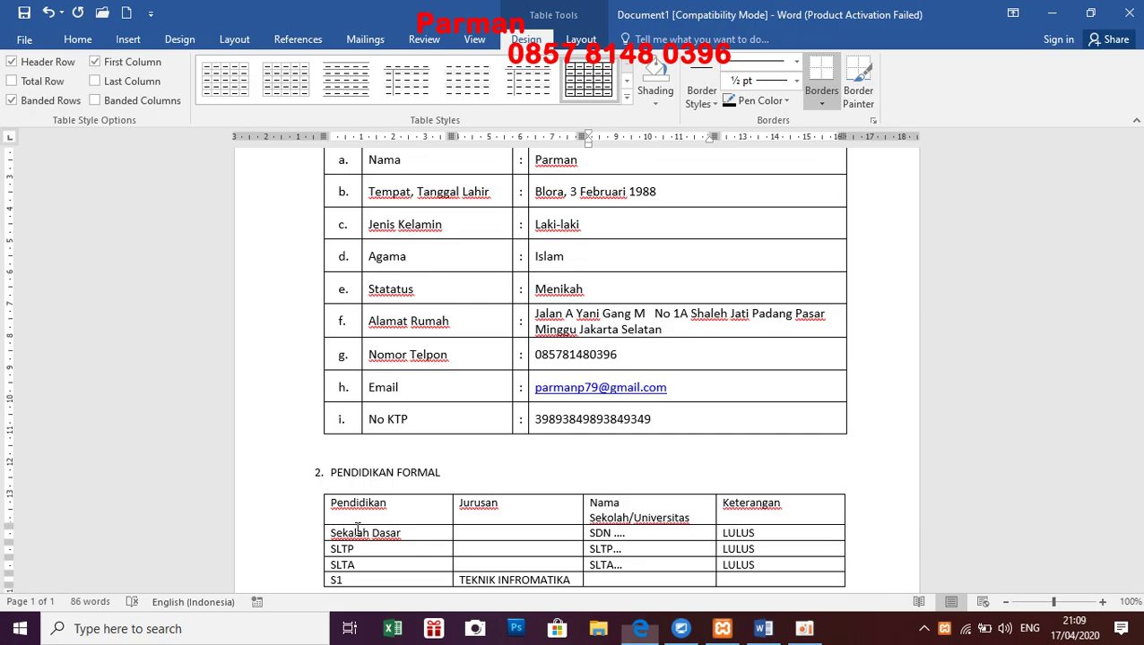
key("Tab")
type("S")
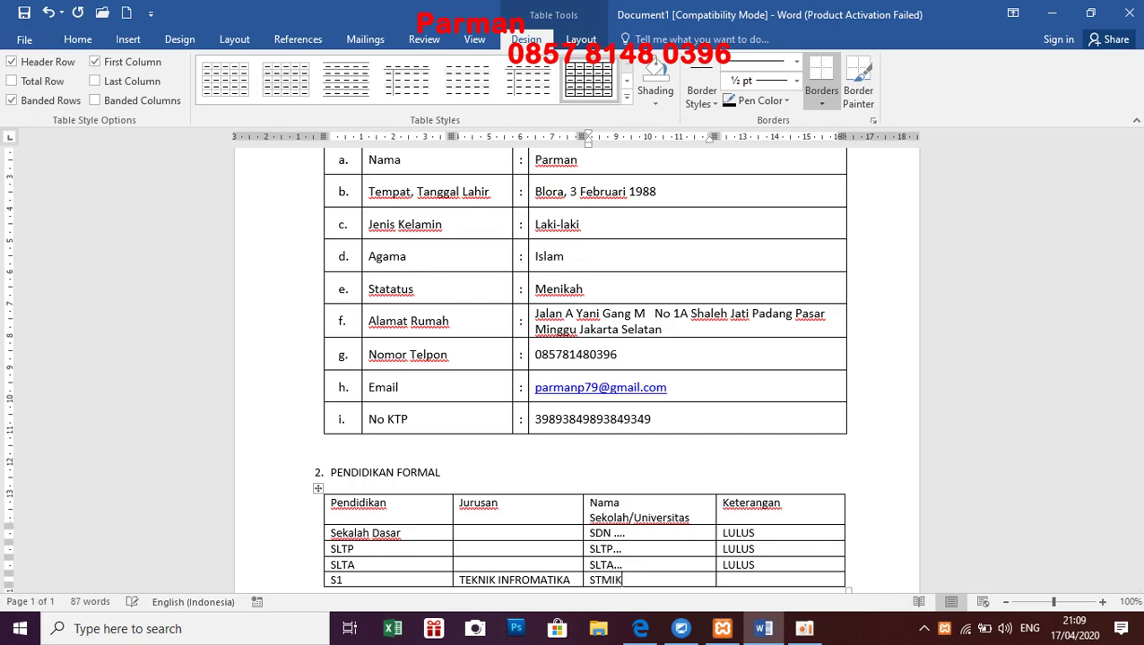
key("Tab")
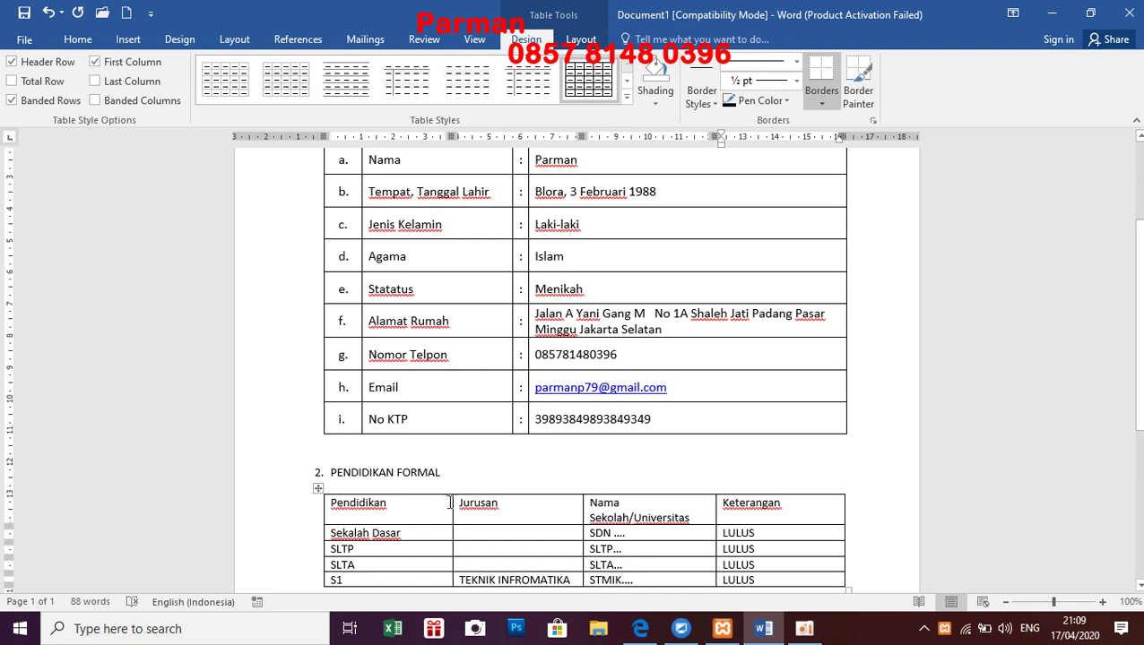
Narrow the Pendidikan column and widen the Jurusan and Nama Sekolah/Universitas columns
left_click_drag(452, 503, 425, 503)
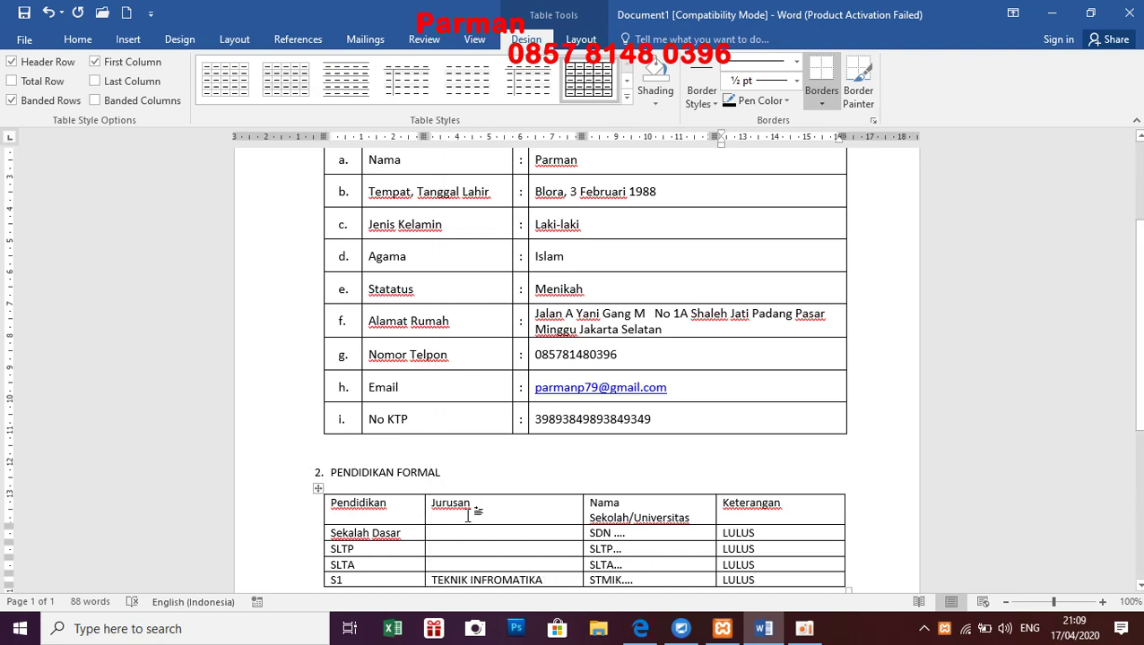
key("alt+Tab")
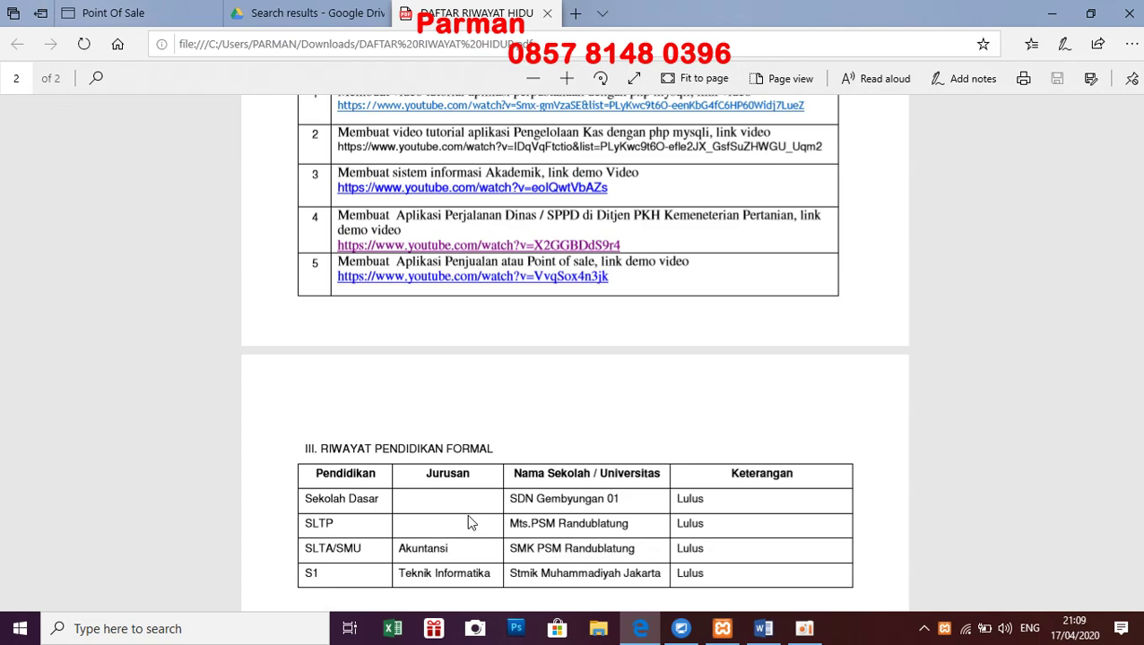
key("alt+Tab")
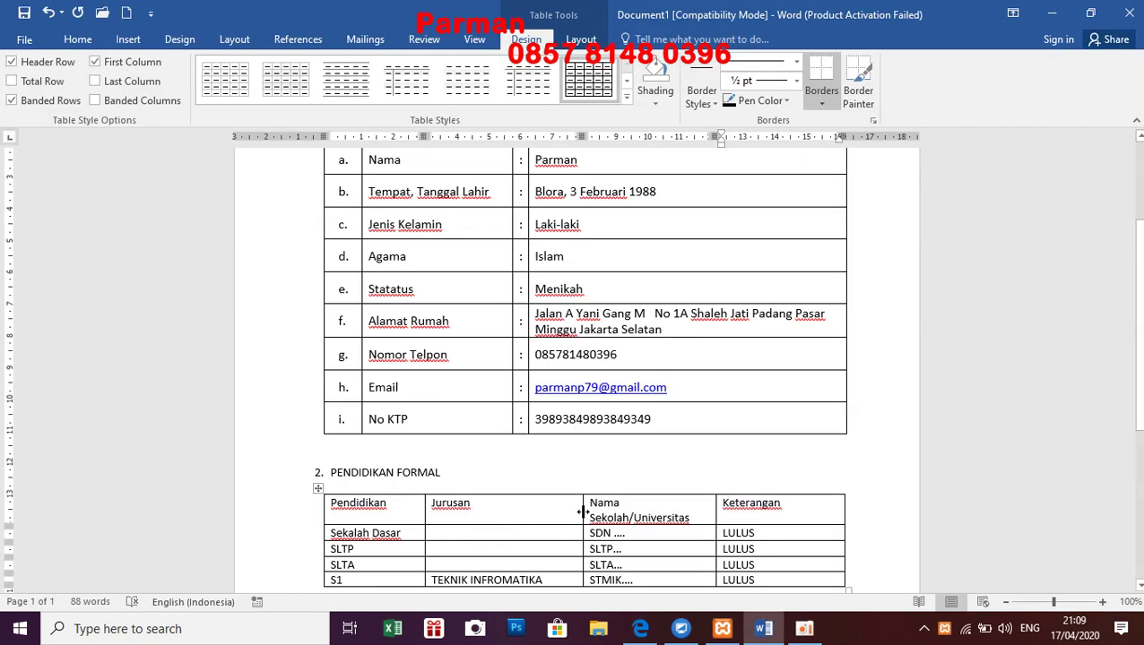
left_click_drag(583, 512, 560, 514)
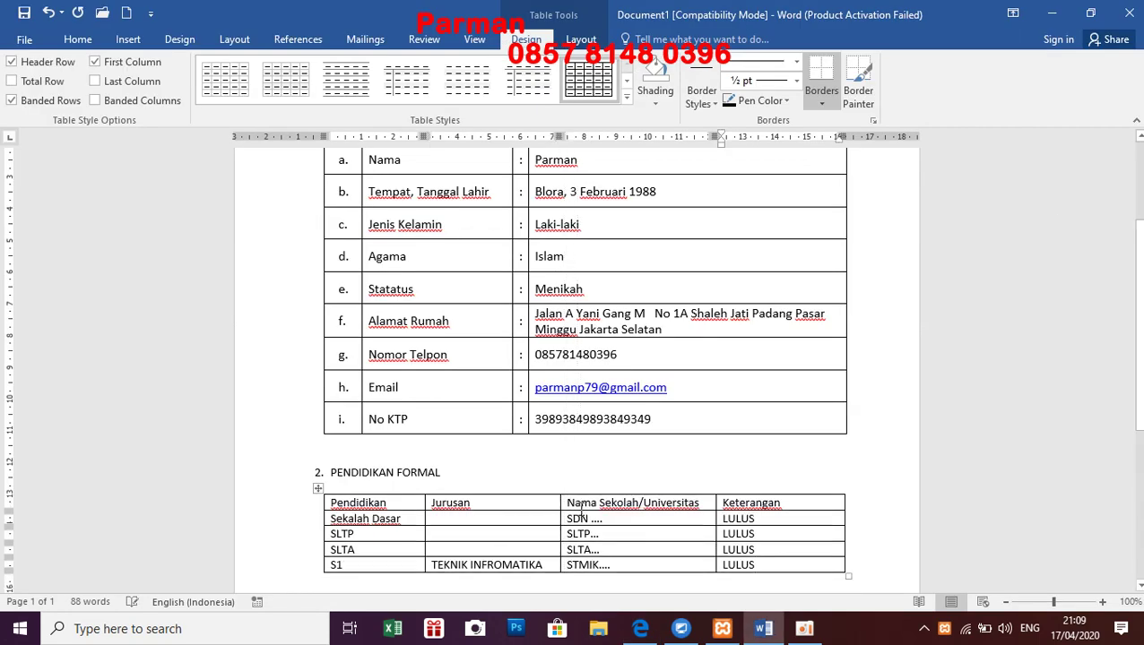
Make the education table's header row taller and its text bold
left_click(328, 504)
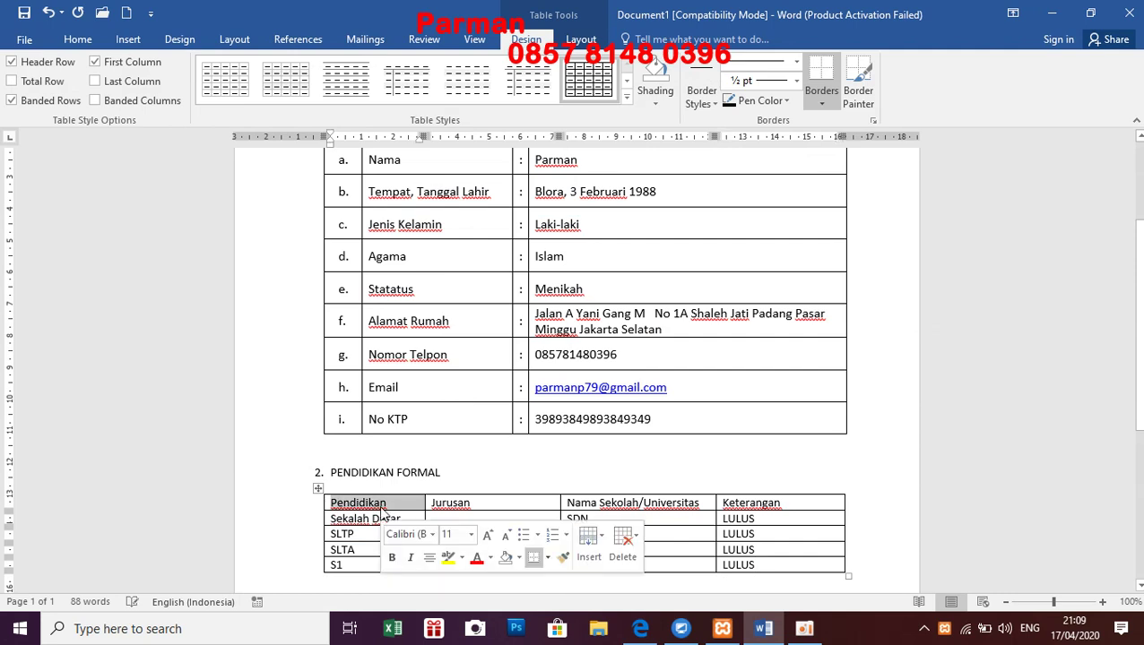
left_click(364, 502)
mouse_move(327, 510)
left_mouse_down()
mouse_move(332, 526)
mouse_move(838, 507)
left_mouse_up()
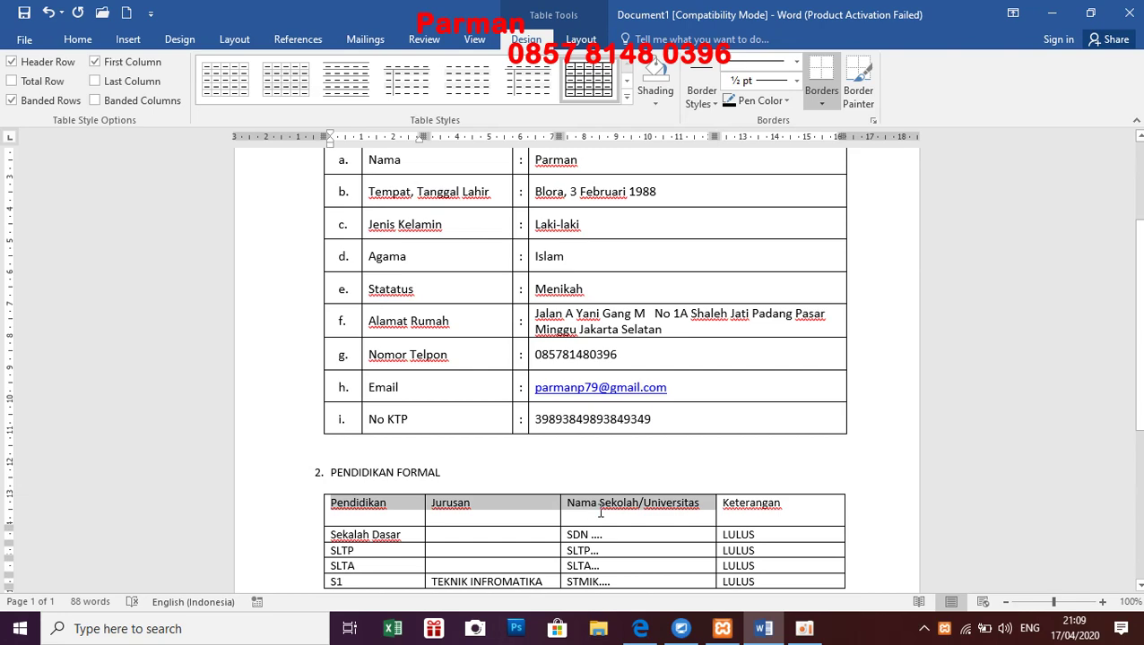
left_click(77, 40)
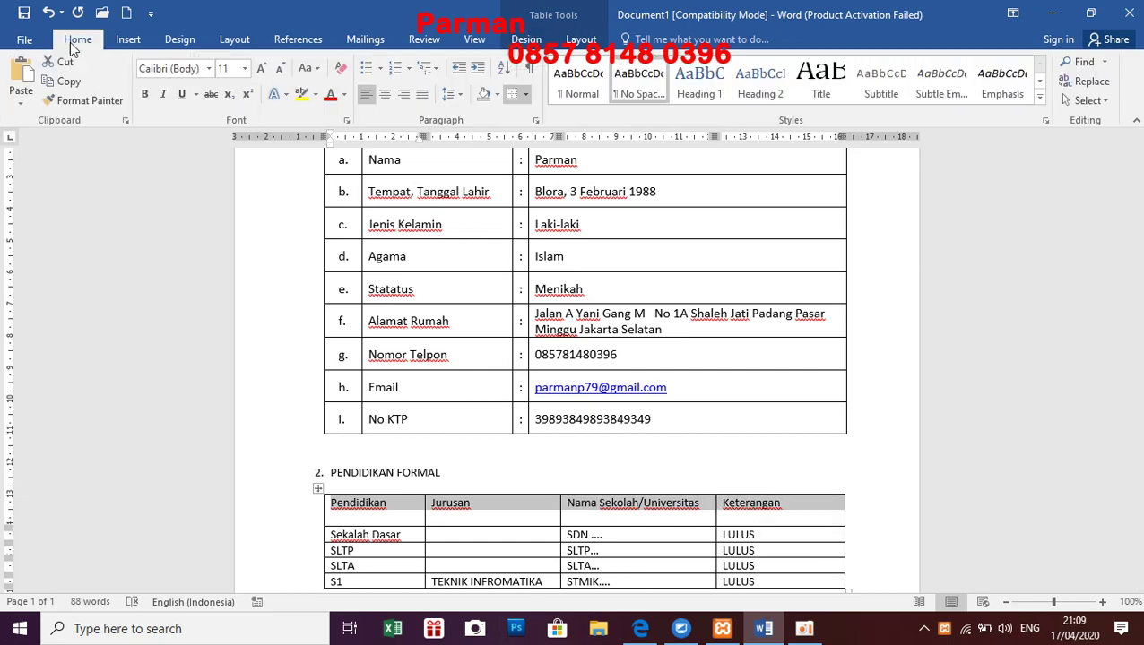
left_click(142, 94)
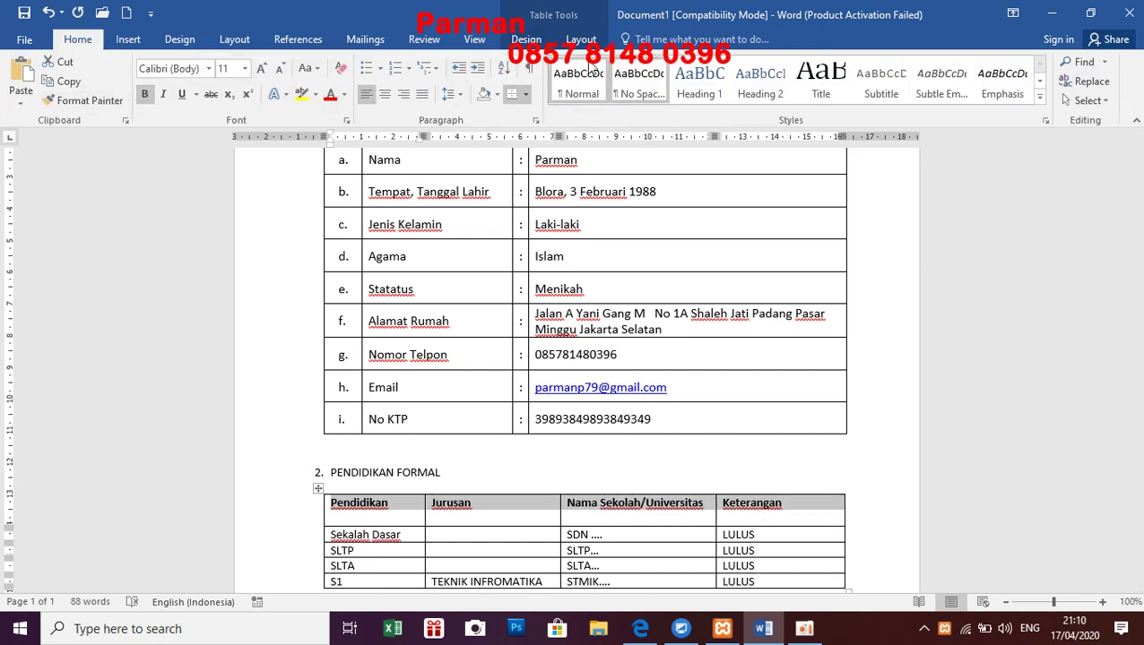
Centre the header text vertically and set it to 12 pt
left_click(526, 39)
left_click(579, 40)
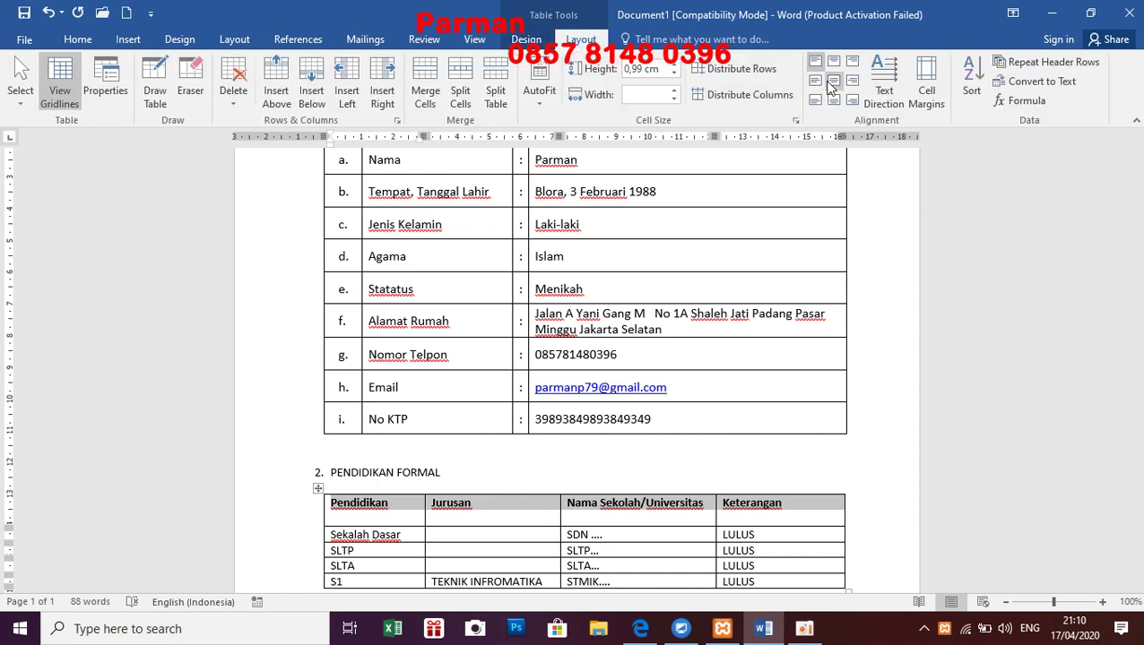
left_click(817, 83)
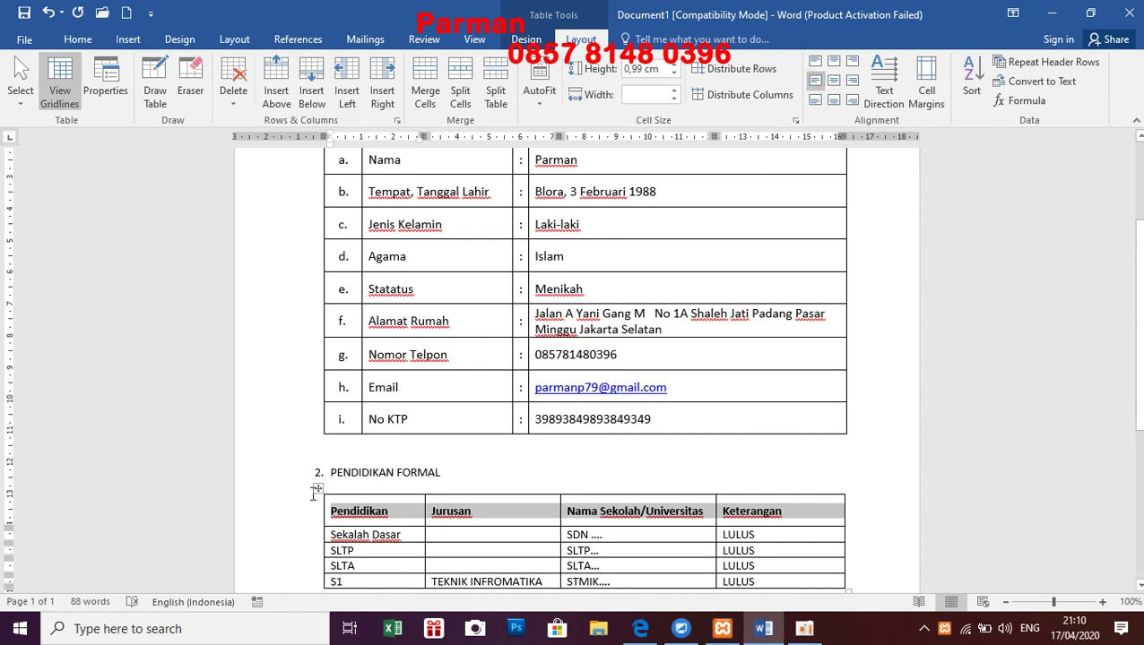
left_click(77, 39)
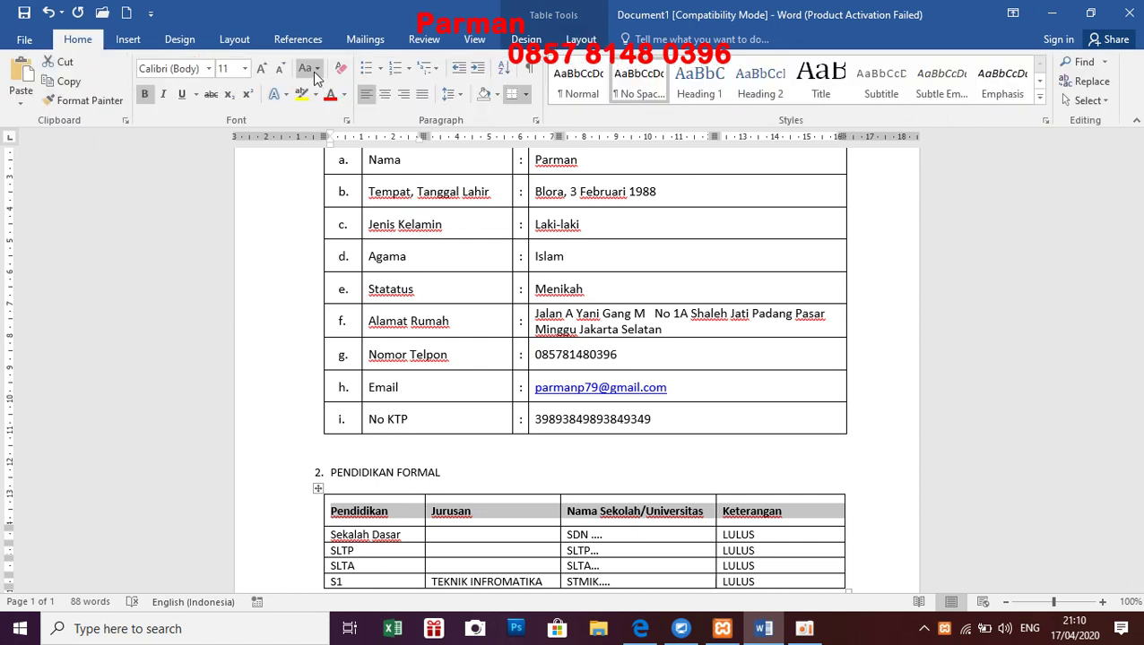
left_click(245, 69)
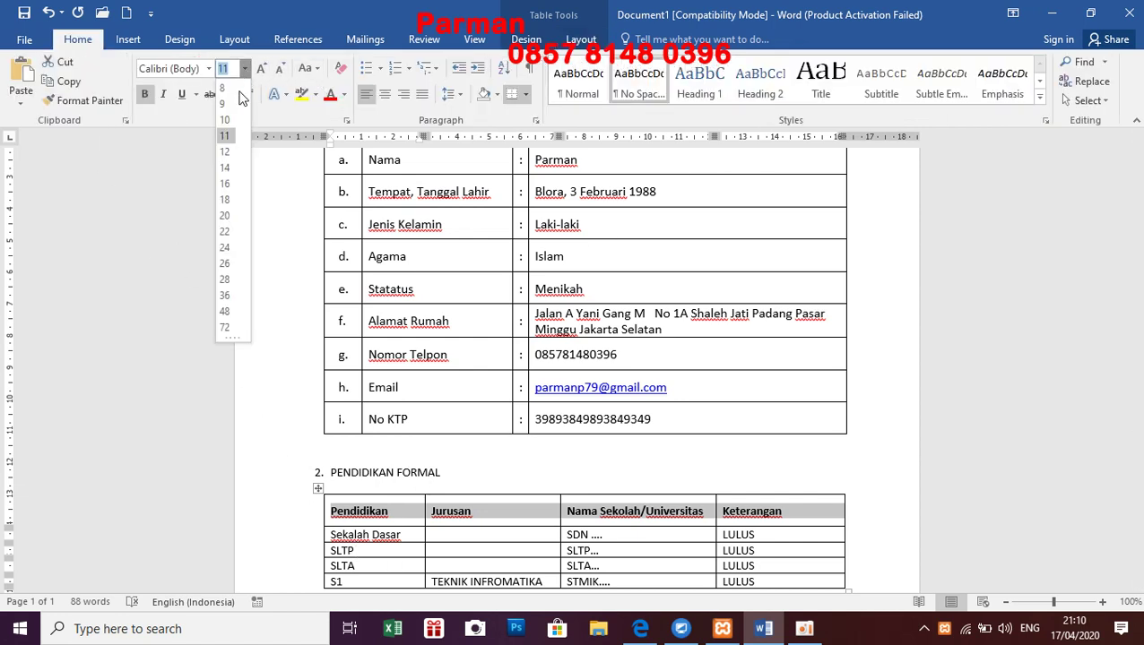
left_click(231, 152)
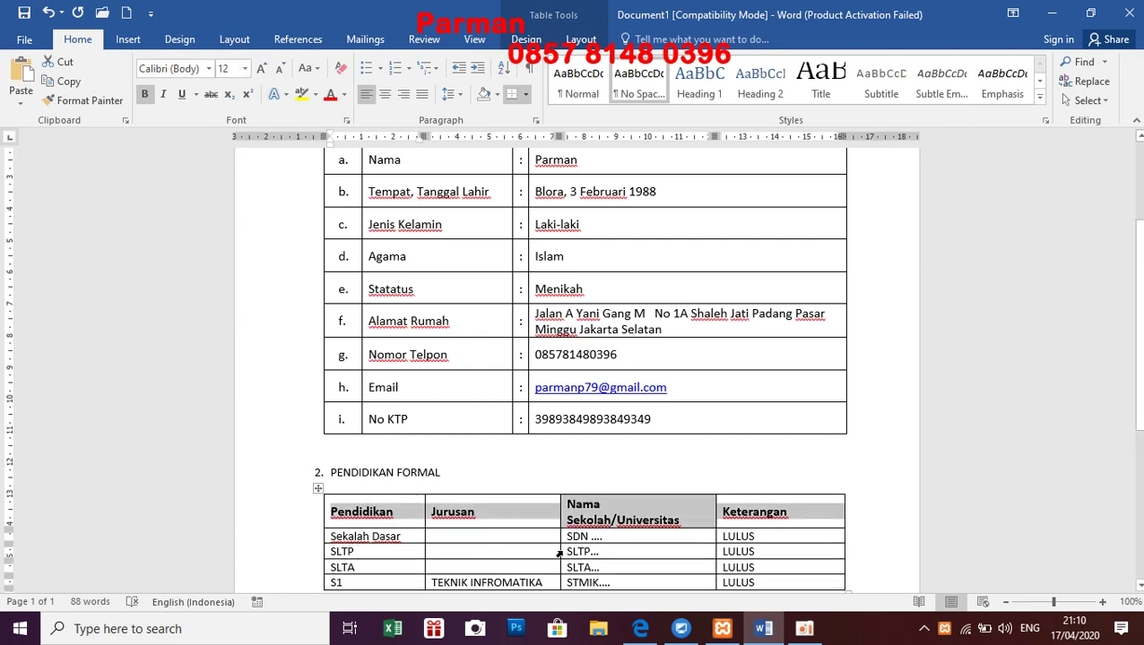
key("alt+Tab")
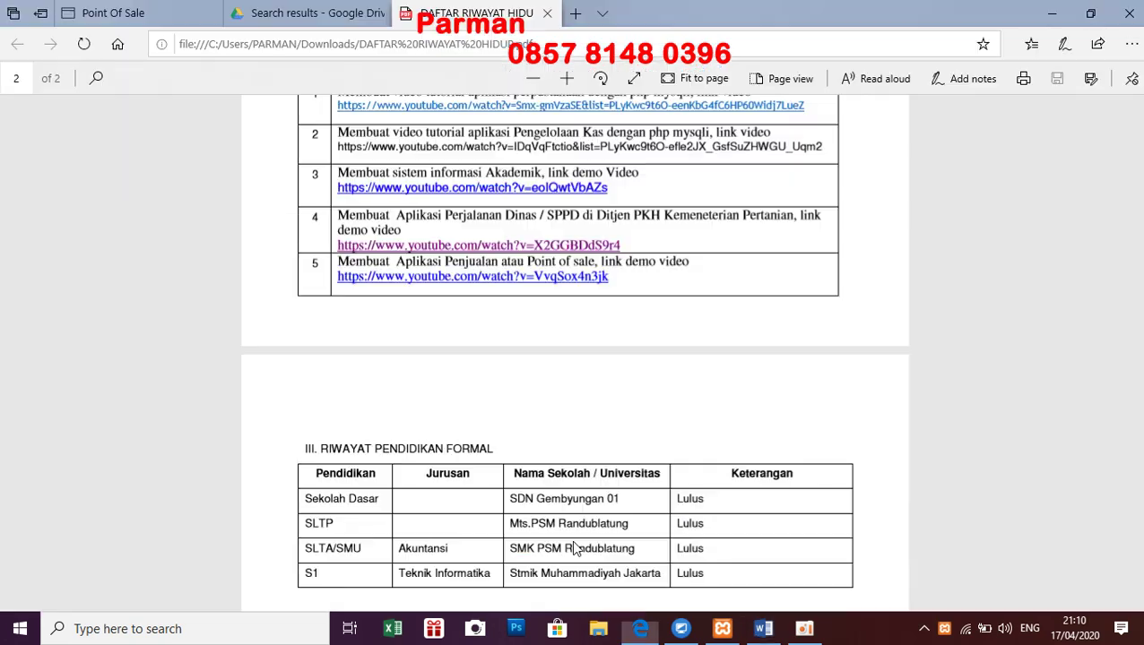
key("alt+Tab")
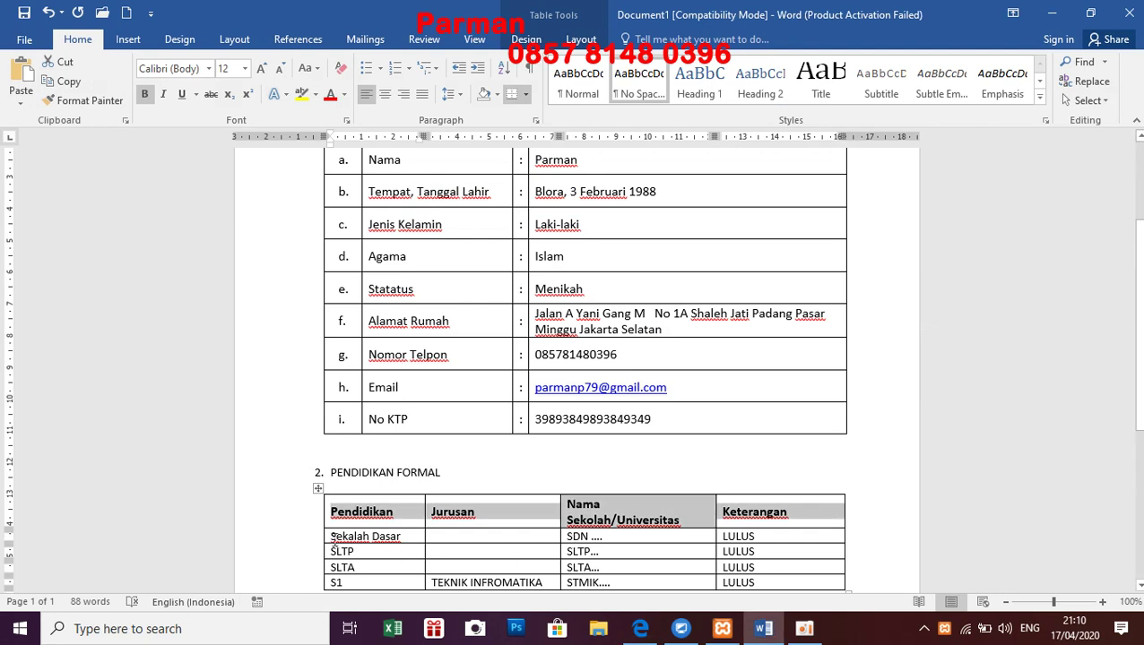
left_click(326, 537)
Set the education data rows to 1 cm height with text vertically centred
left_click_drag(328, 537, 784, 577)
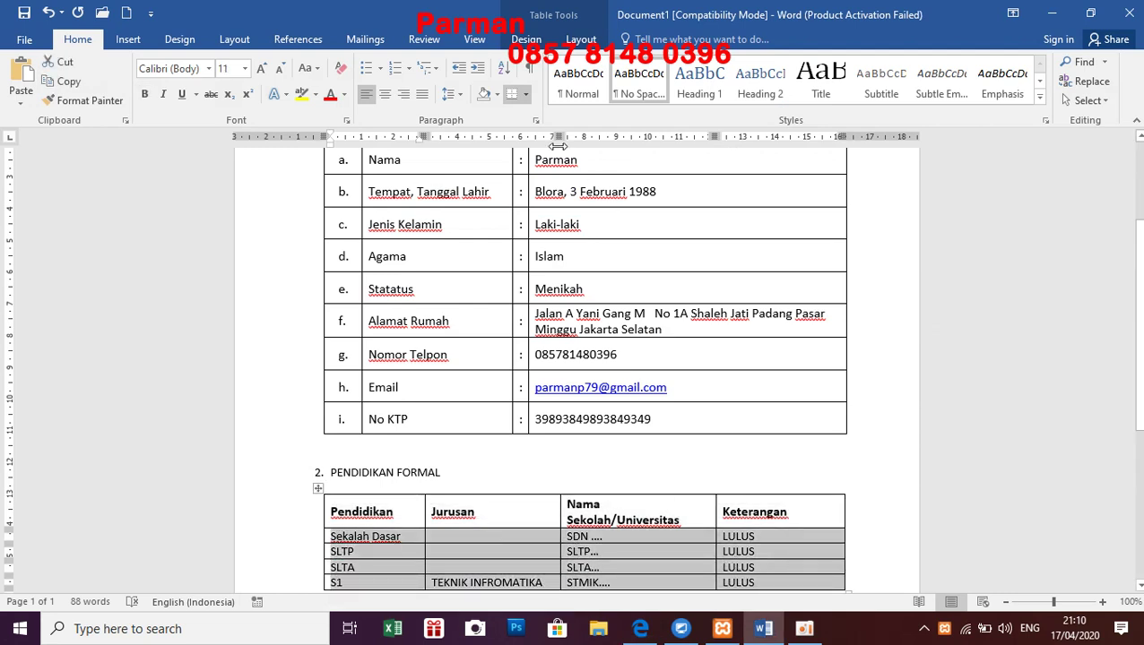
left_click(583, 39)
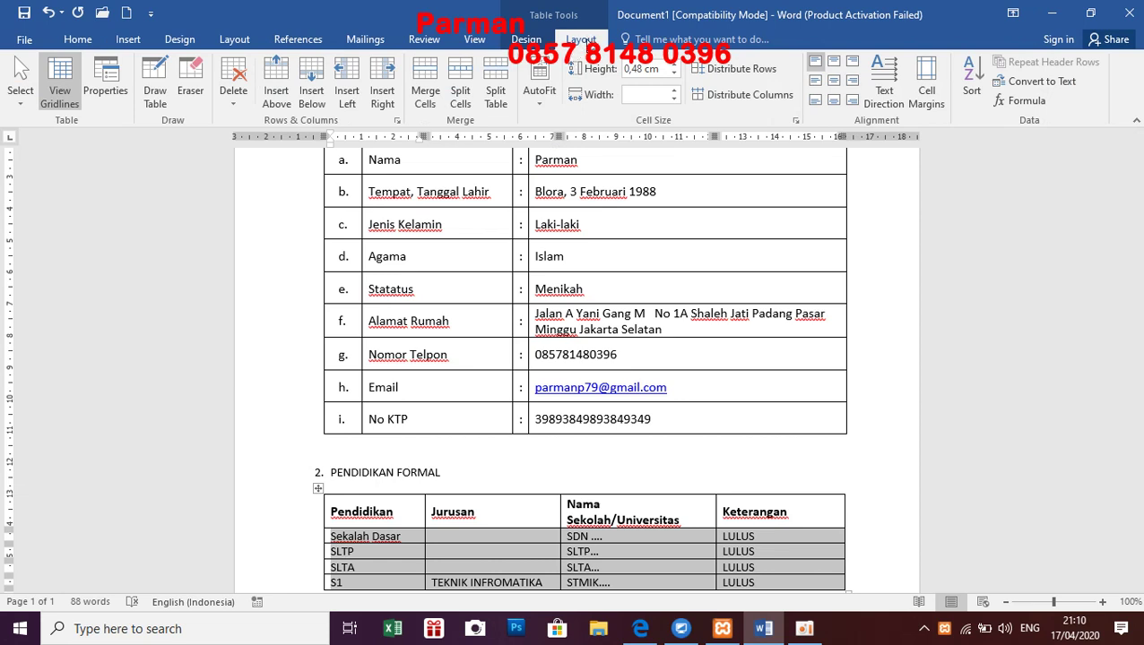
left_click(674, 65)
left_click(674, 65)
left_click(674, 66)
left_click(674, 65)
left_click(674, 66)
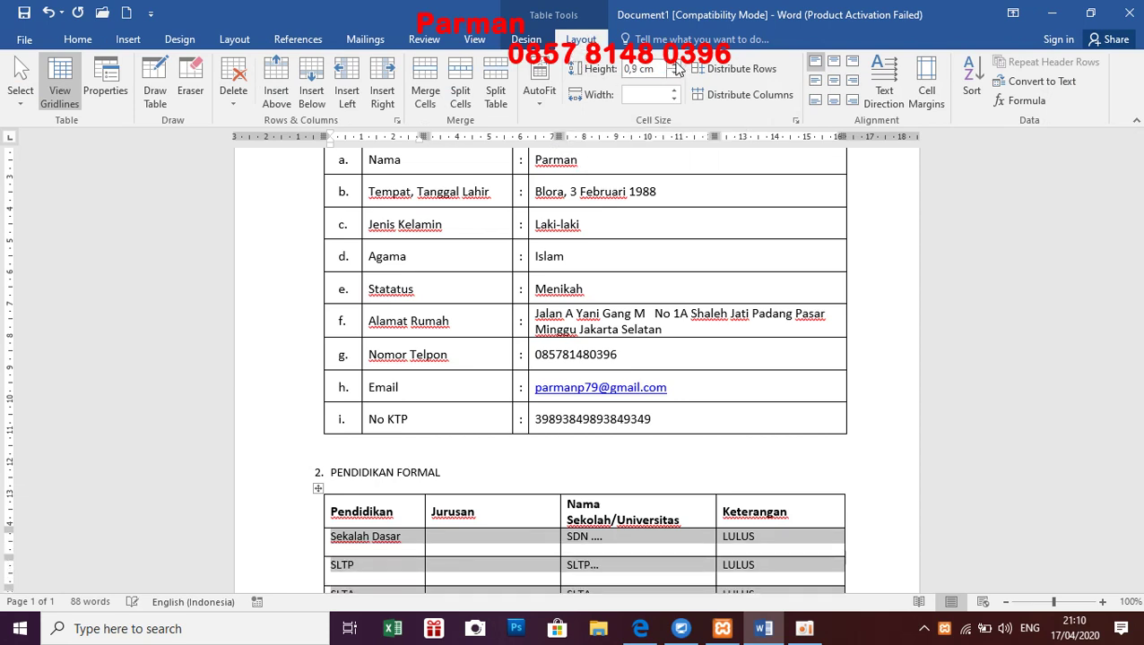
left_click(674, 65)
scroll(689, 194, "down", 2)
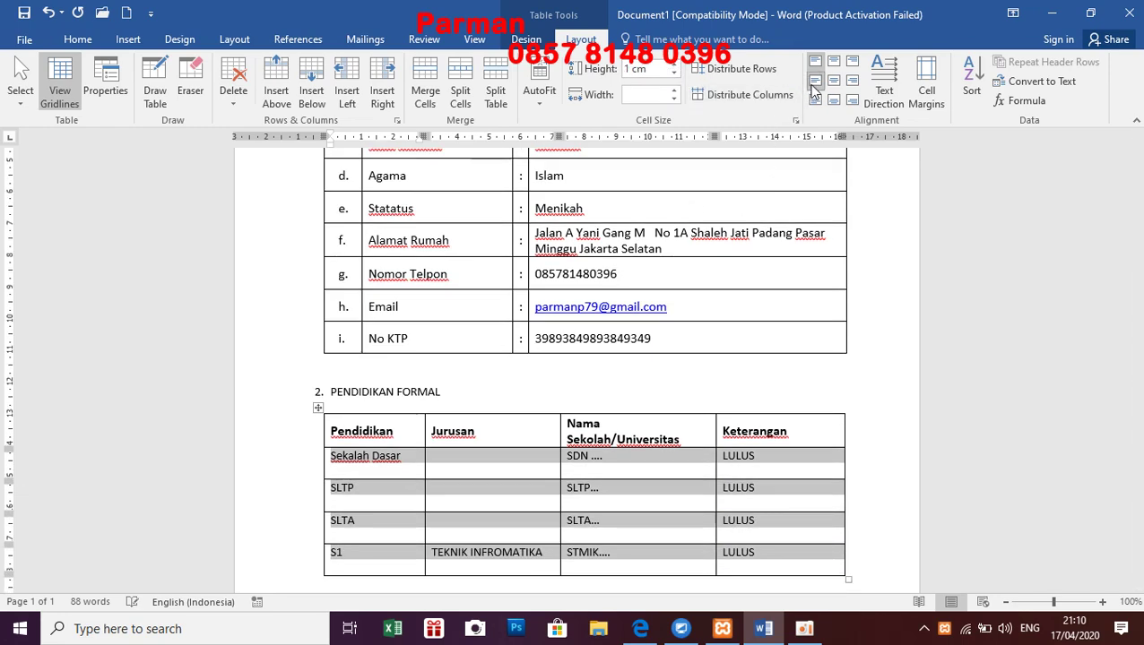
left_click(815, 80)
left_click(628, 477)
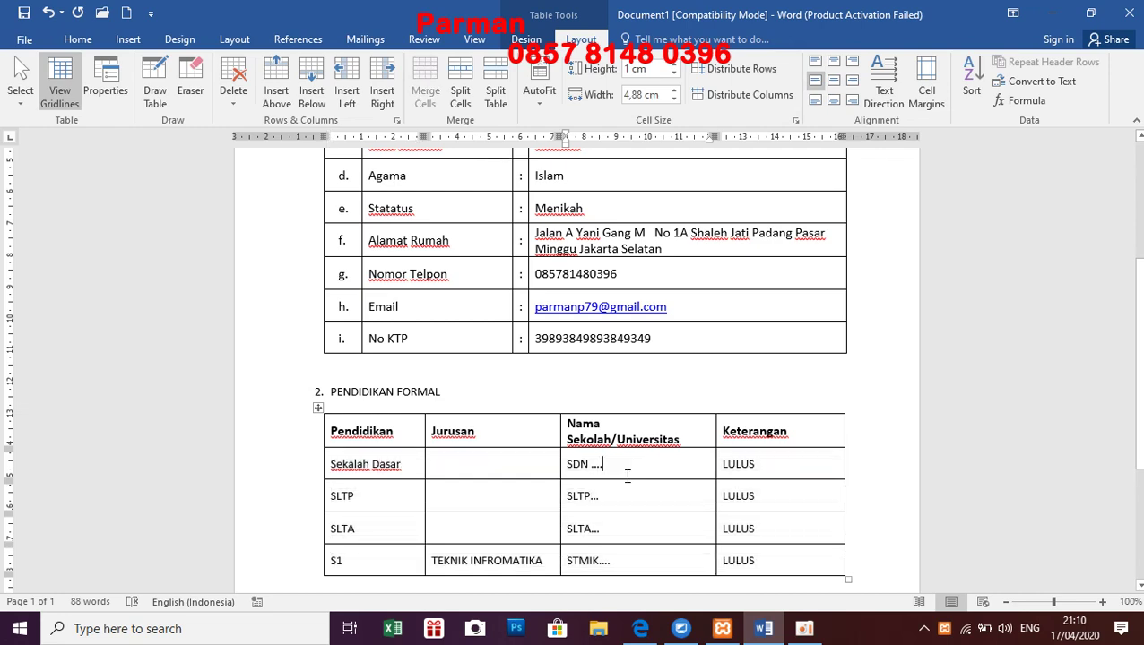
Review the table, then bring up File Explorer to look for the photo
scroll(627, 477, "down", 1)
scroll(627, 476, "down", 3)
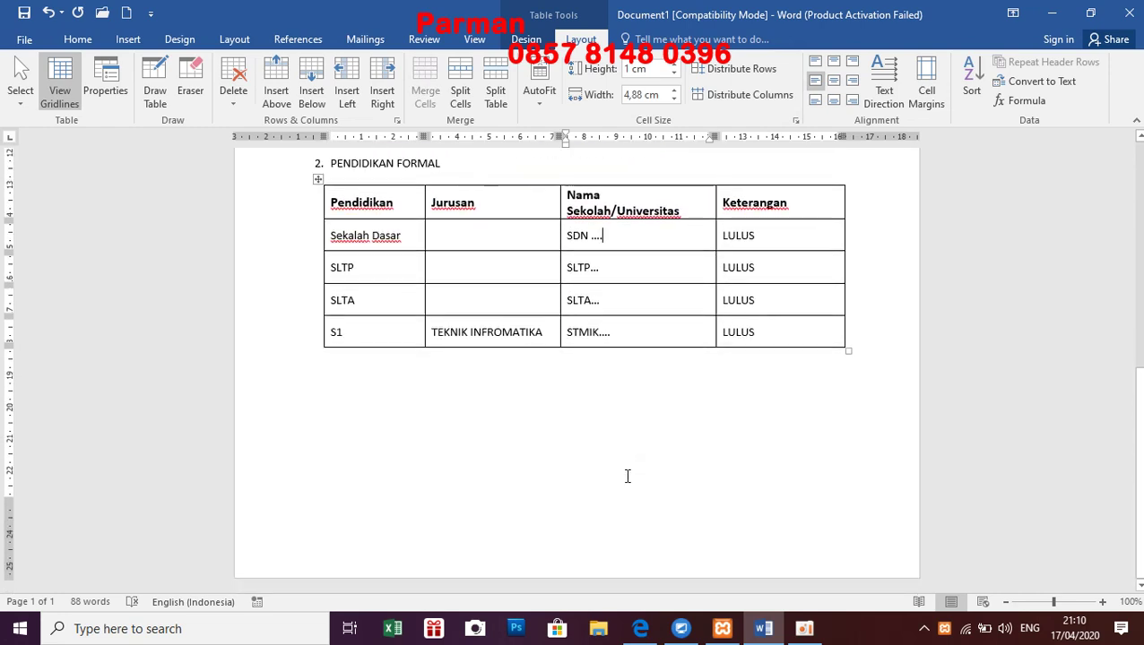
scroll(627, 477, "up", 4)
scroll(627, 477, "up", 5)
scroll(627, 477, "down", 3)
scroll(627, 477, "down", 1)
scroll(628, 477, "up", 4)
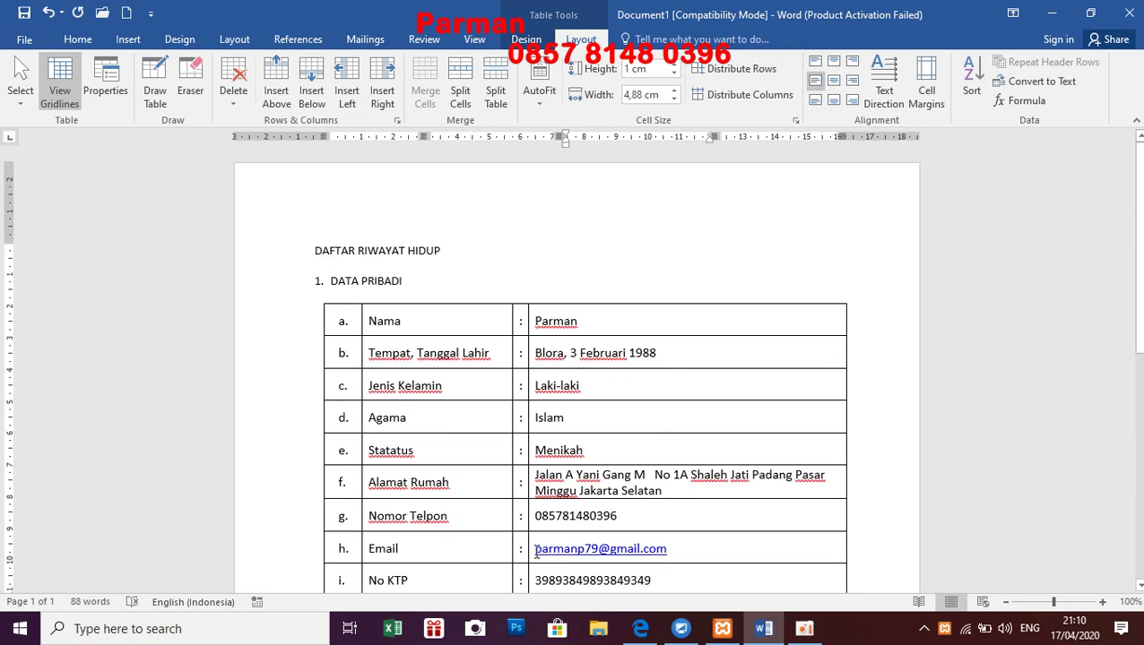
left_click(596, 631)
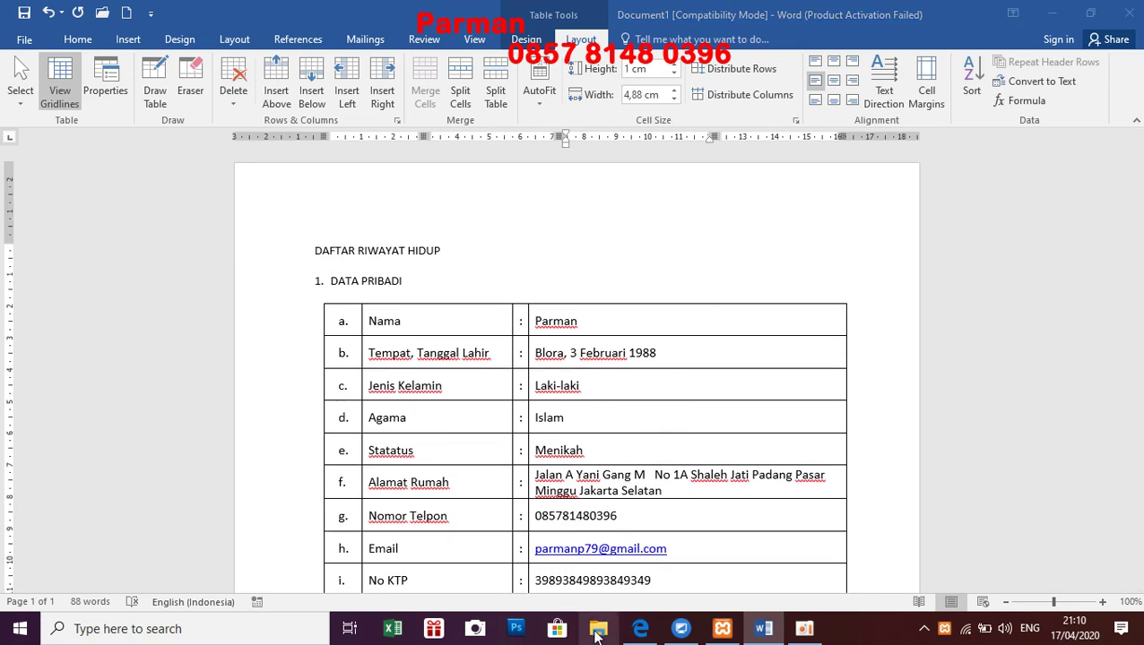
left_click(77, 38)
left_click(78, 39)
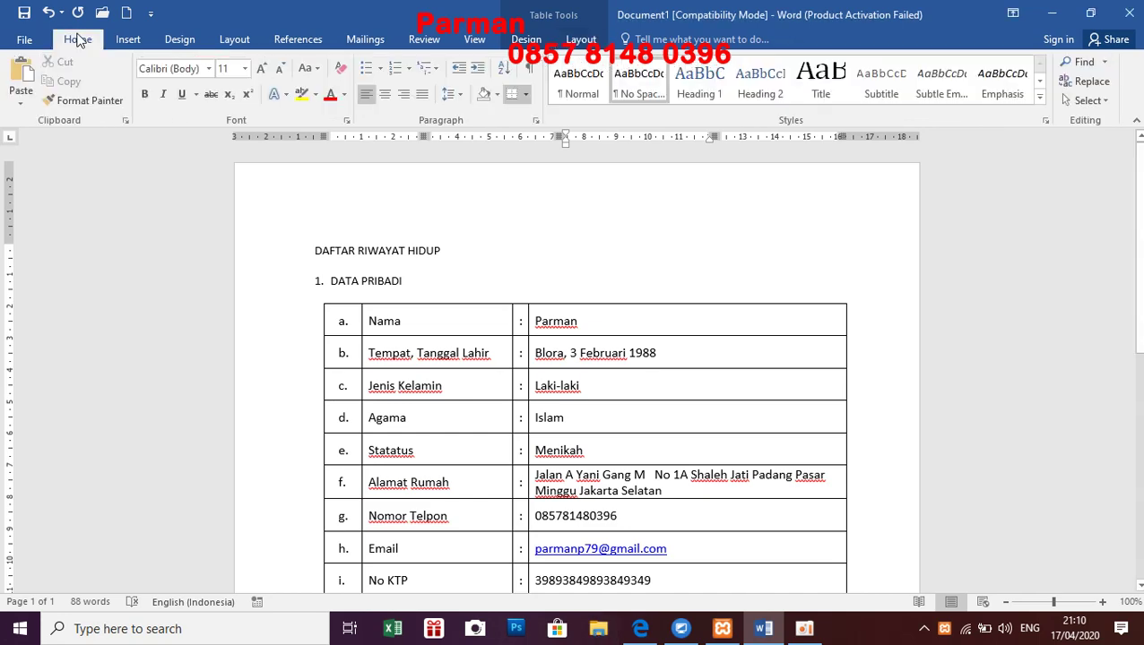
left_click(597, 628)
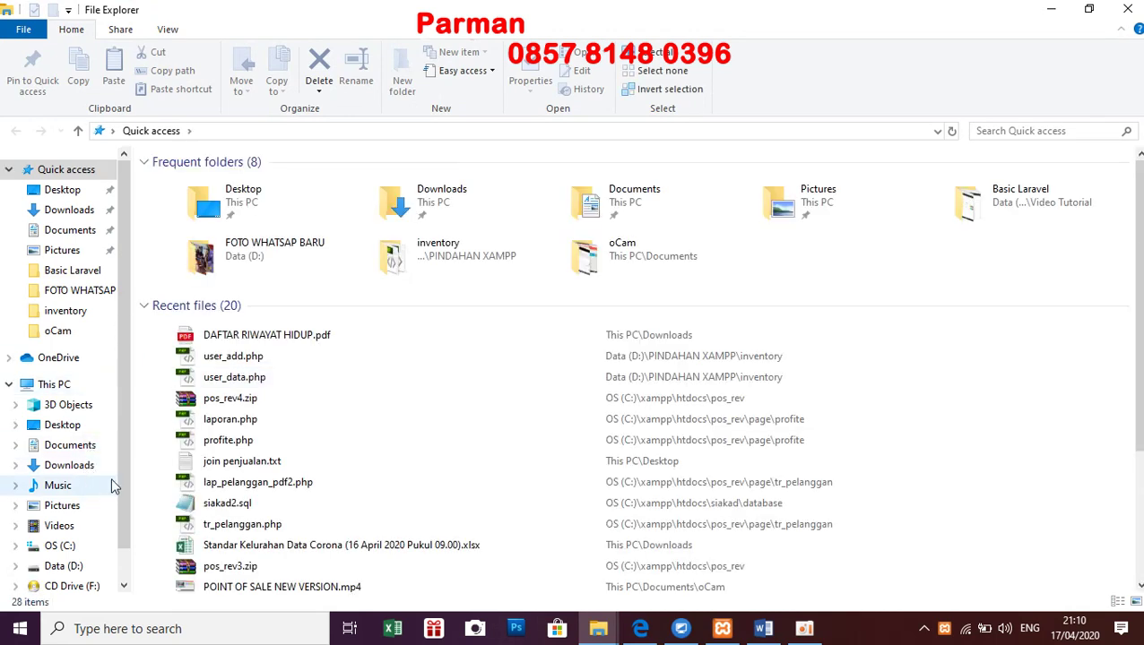
Browse to the Pictures folder and drag foto4.jpg into the Word CV document
double_click(201, 258)
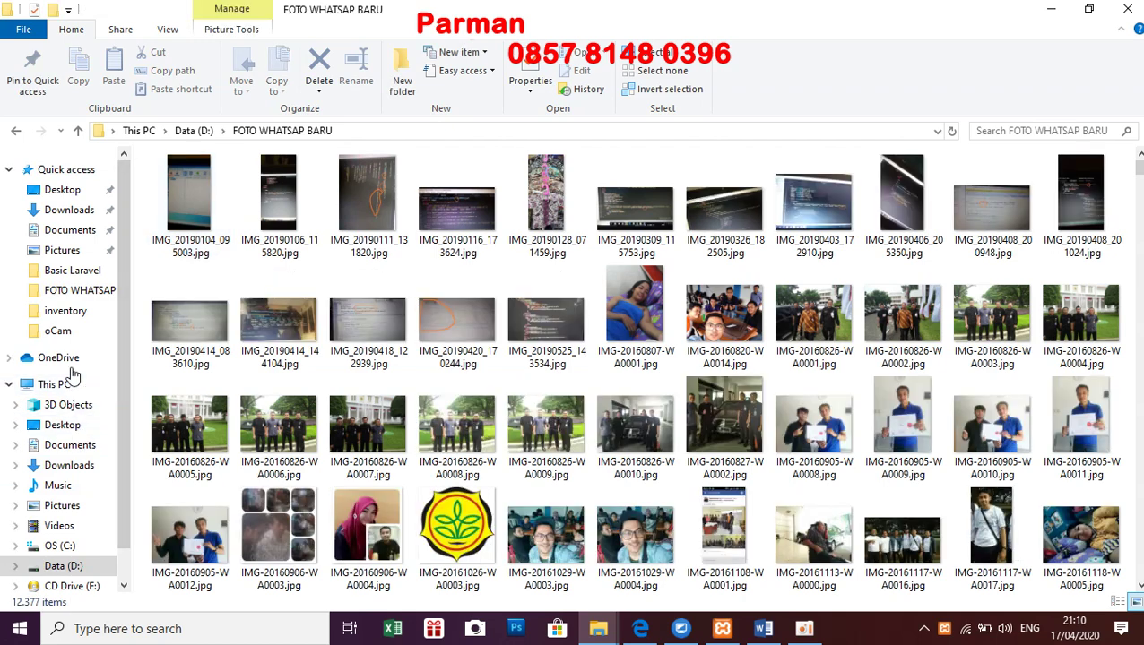
left_click(72, 230)
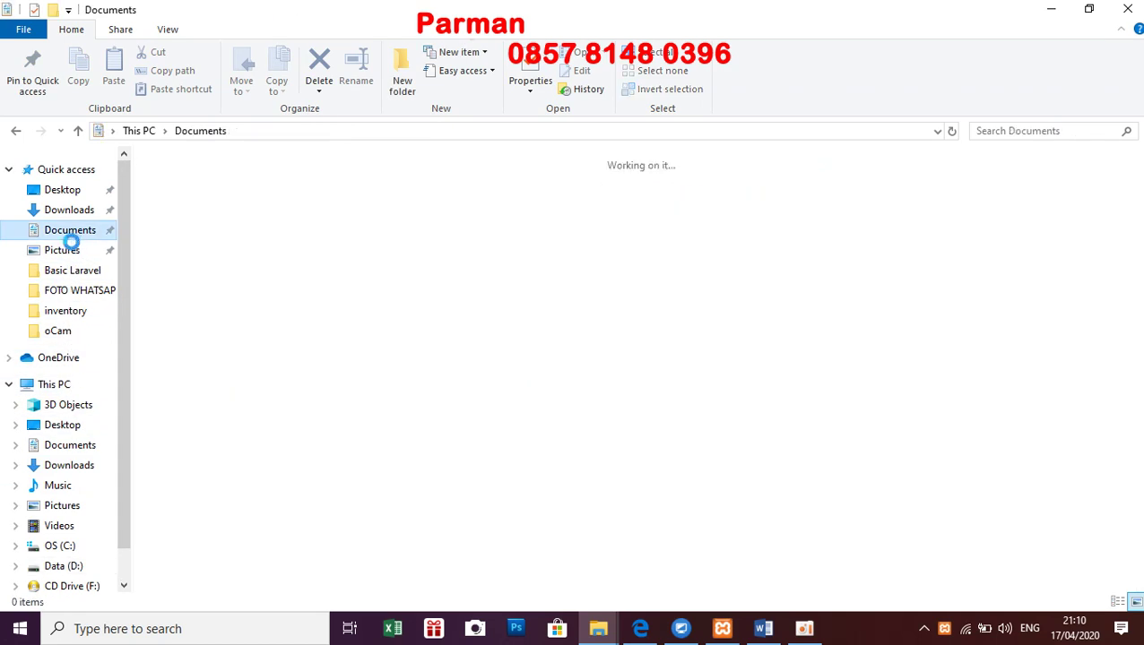
left_click(72, 251)
mouse_move(280, 399)
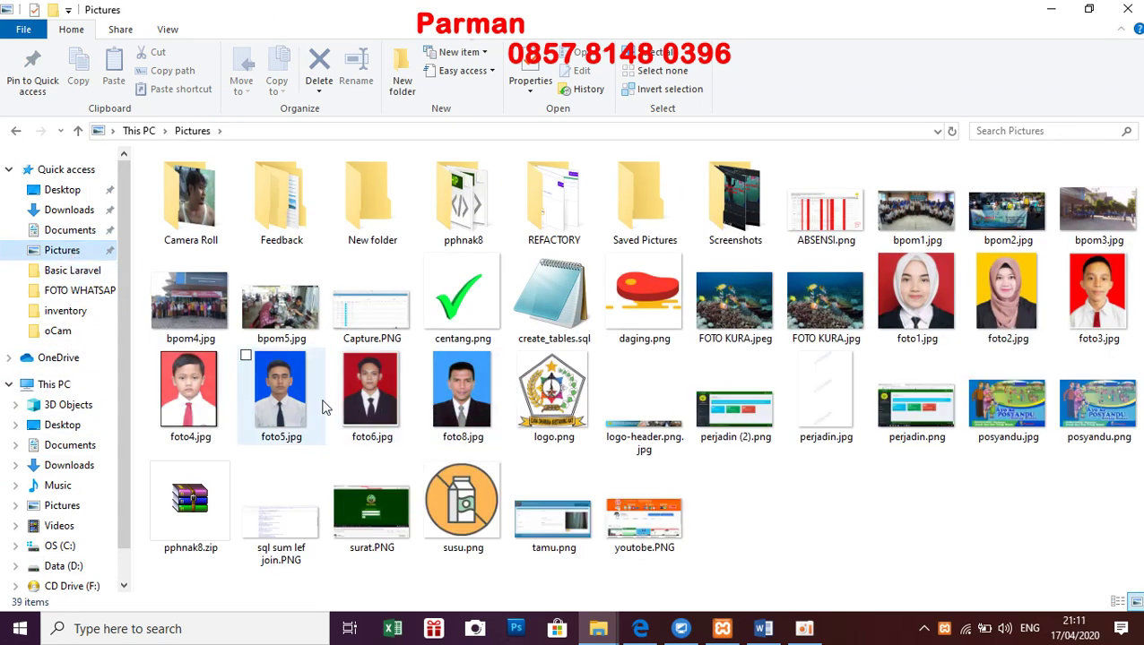
left_click(202, 400)
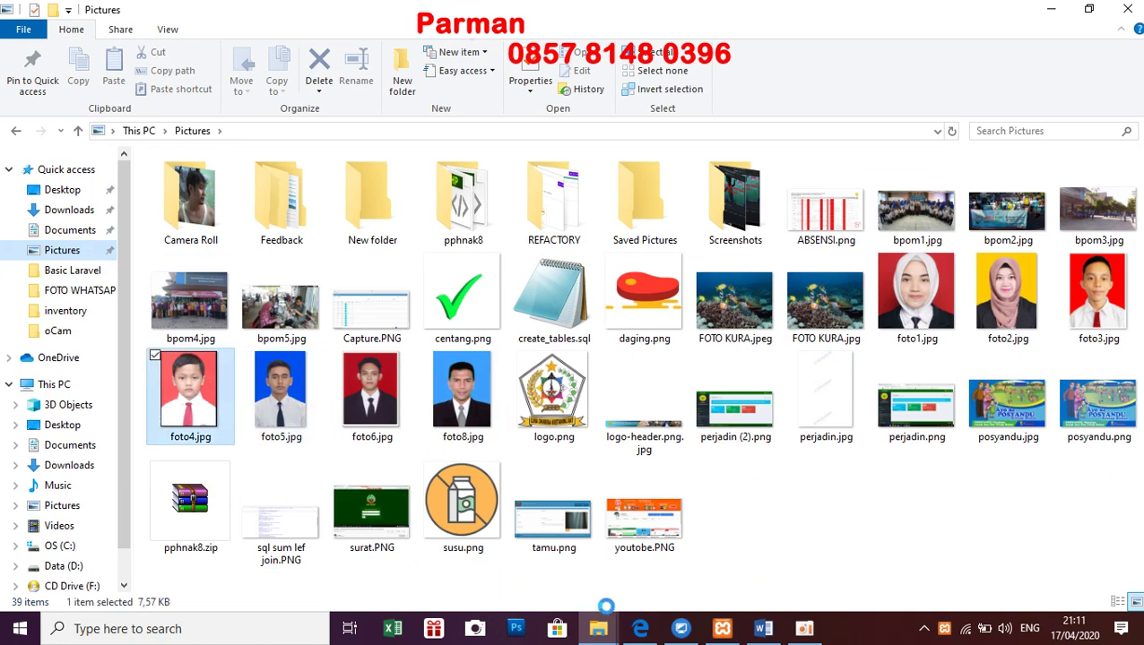
left_click_drag(191, 394, 758, 635)
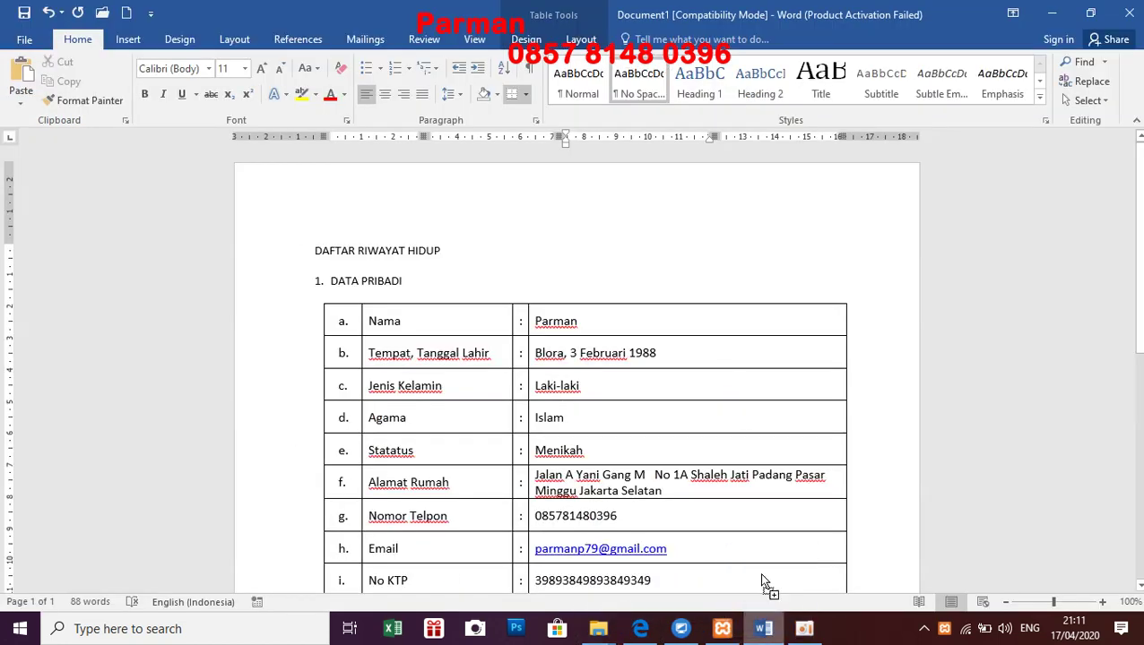
left_click_drag(757, 634, 721, 279)
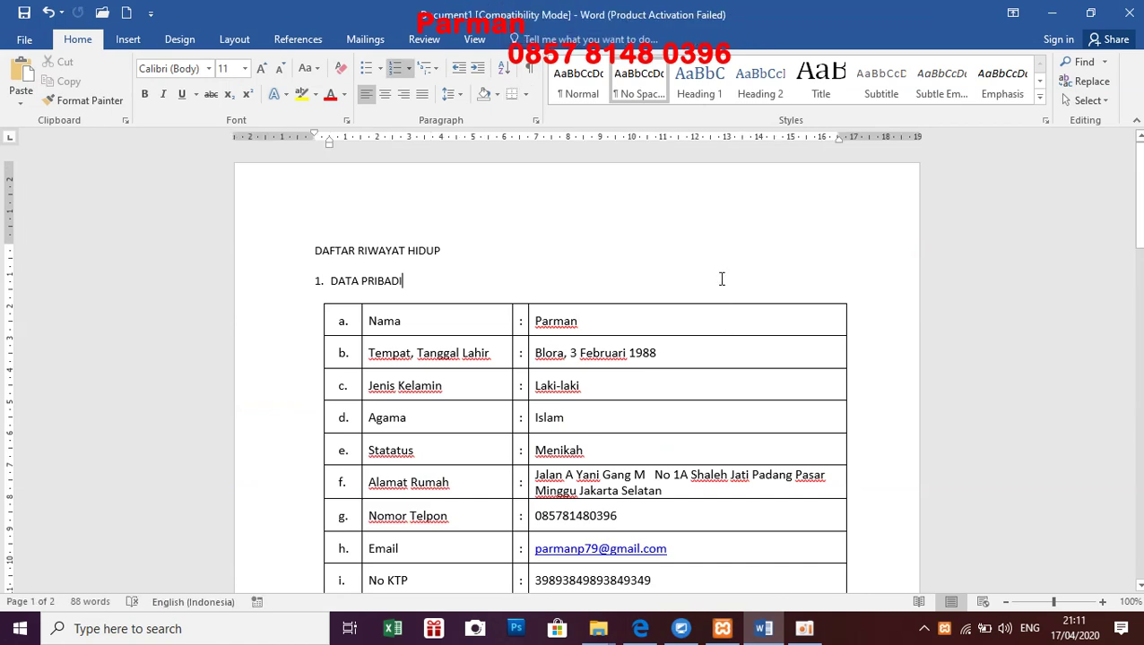
Drag the photo from the Nama Sekolah/Universitas cell into the Sekolah Dasar row's Pendidikan cell
scroll(722, 282, "down", 5)
left_click(655, 415)
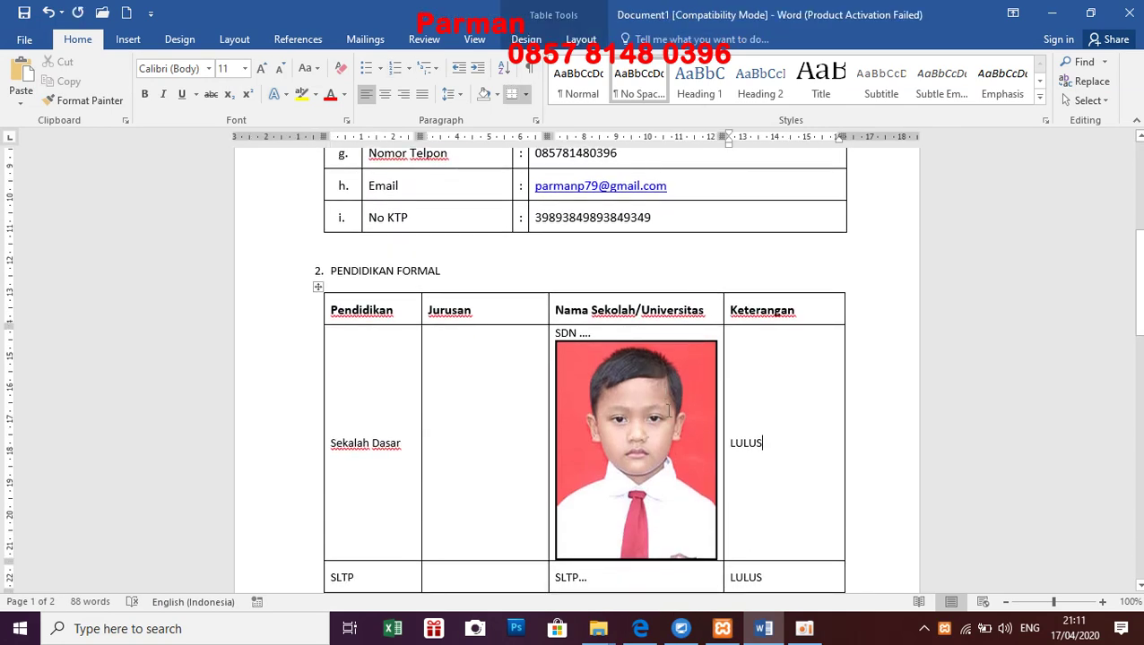
right_click(655, 415)
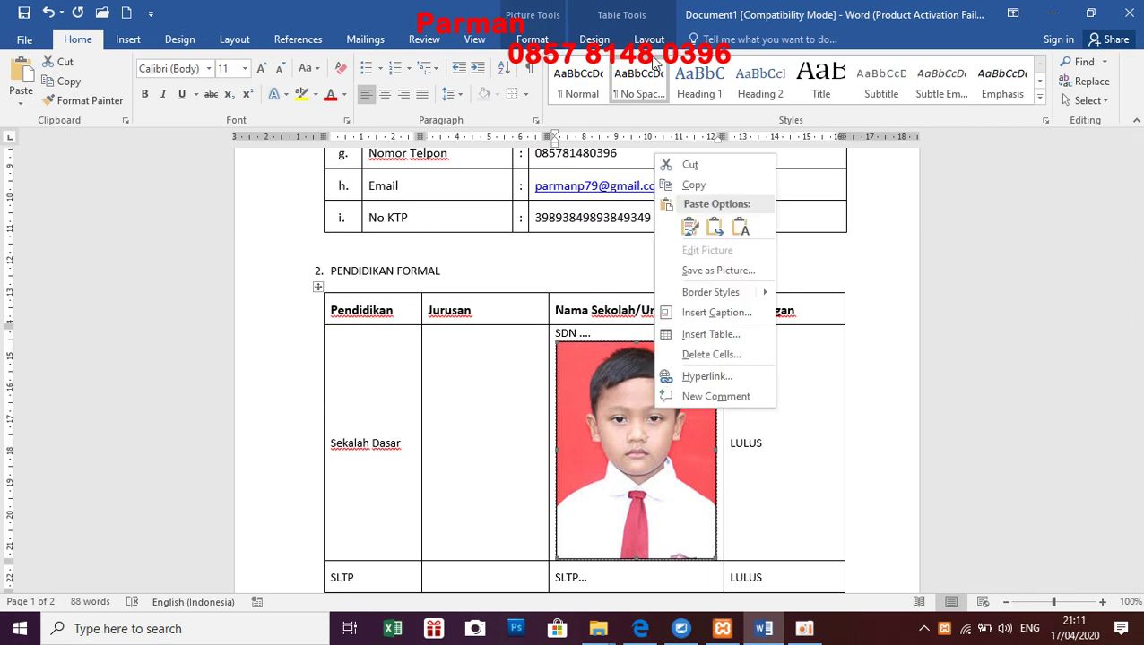
left_click(648, 39)
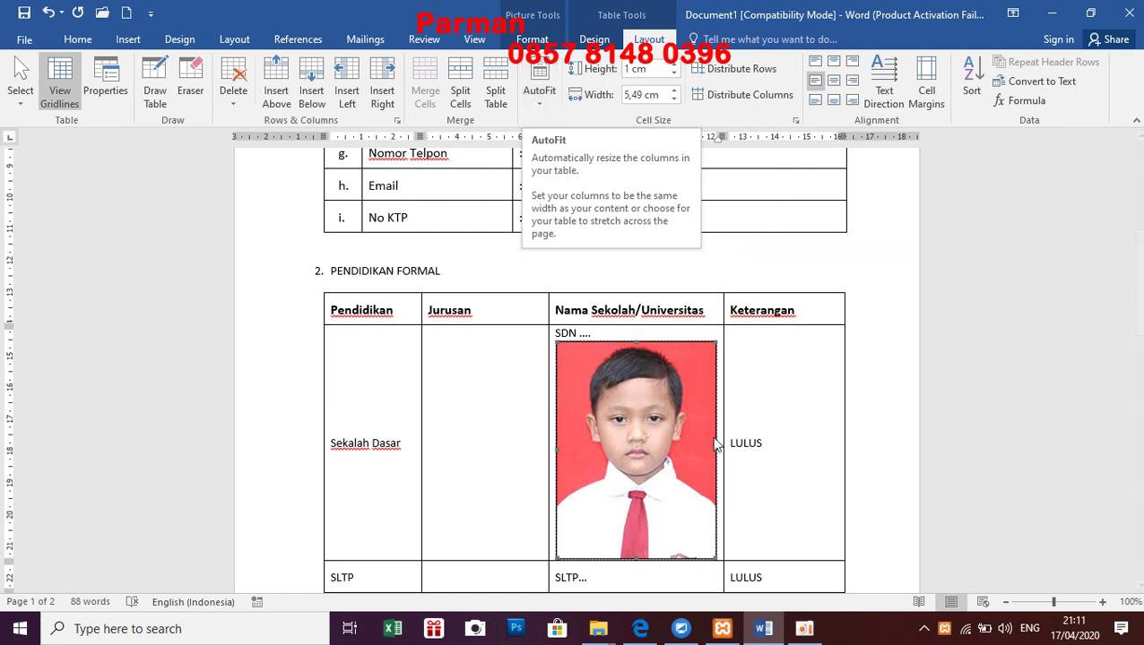
left_click(888, 447)
left_click_drag(691, 401, 391, 380)
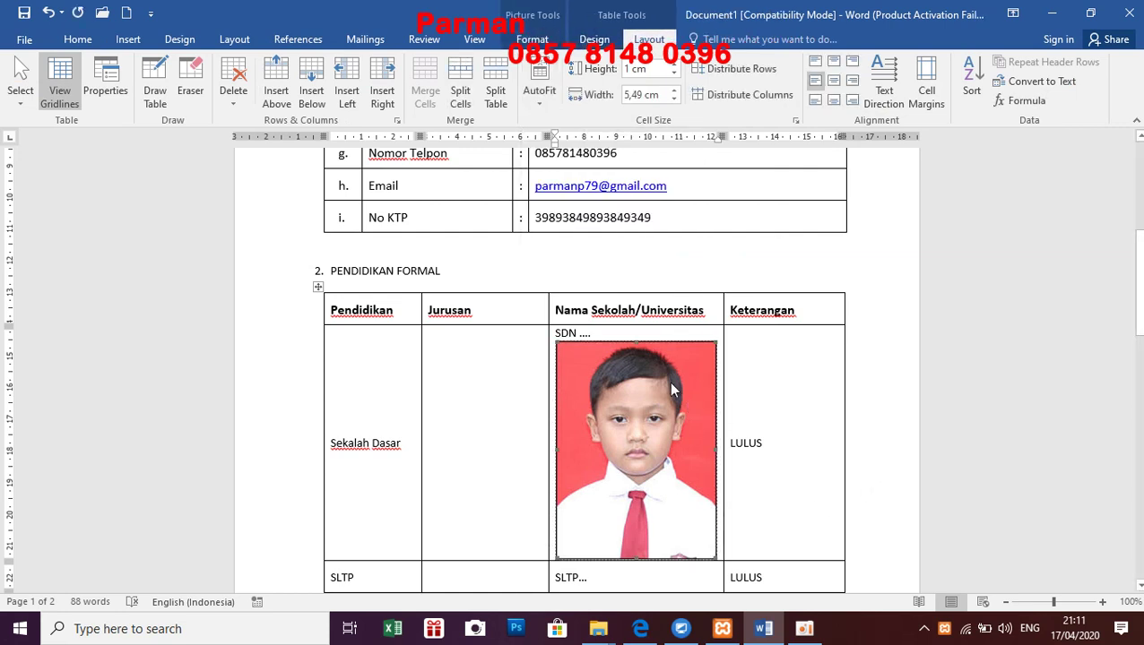
left_click_drag(387, 374, 274, 325)
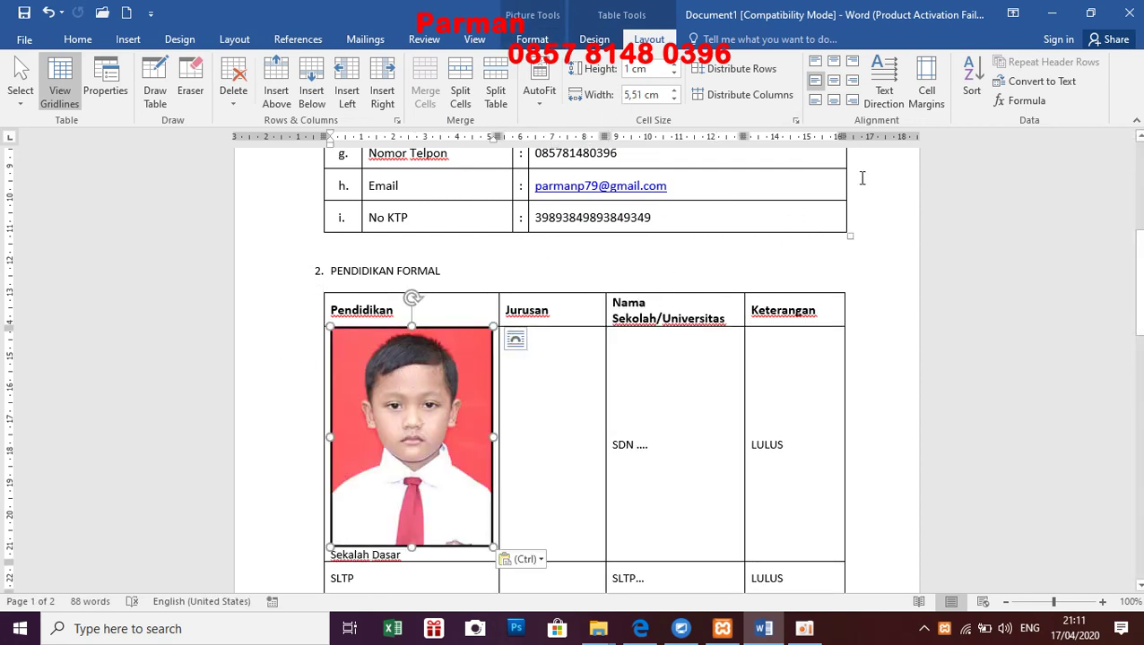
Set the photo's wrapping to In Front of Text and move it to the page's top-right
right_click(459, 371)
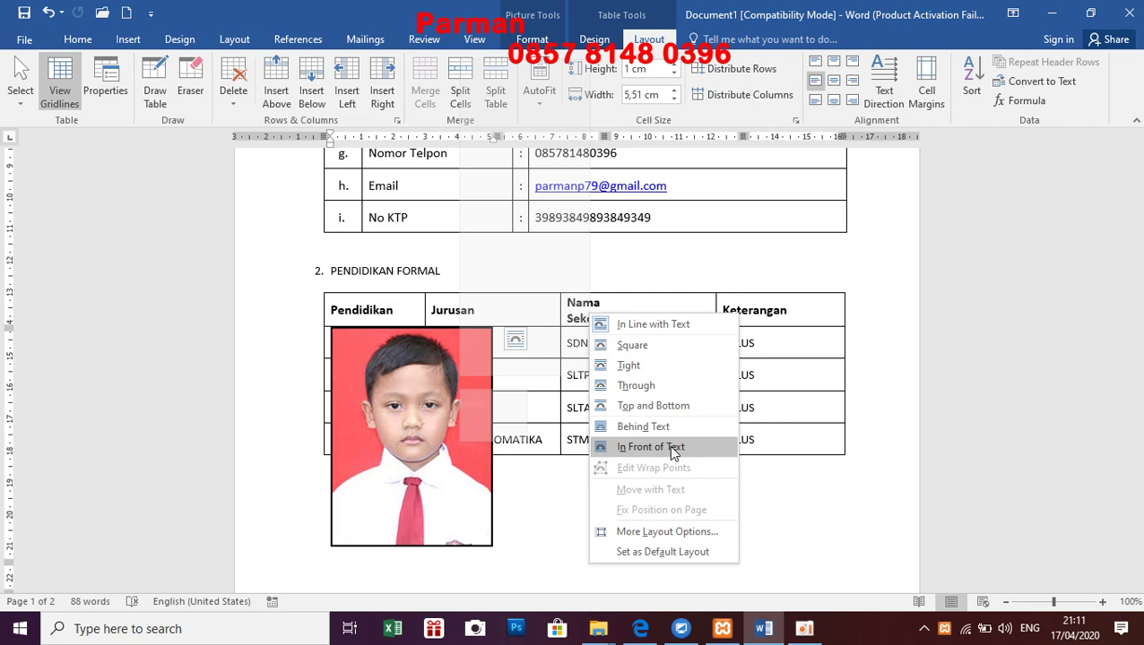
left_click(671, 448)
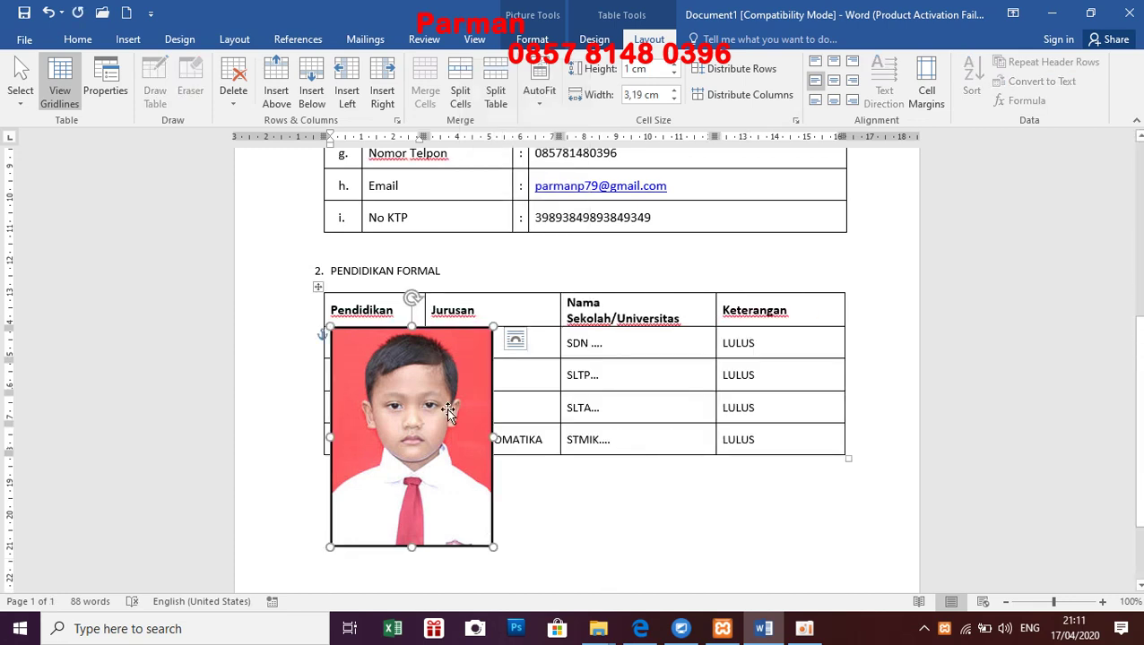
left_click_drag(448, 413, 666, 198)
scroll(764, 358, "up", 3)
scroll(764, 358, "up", 4)
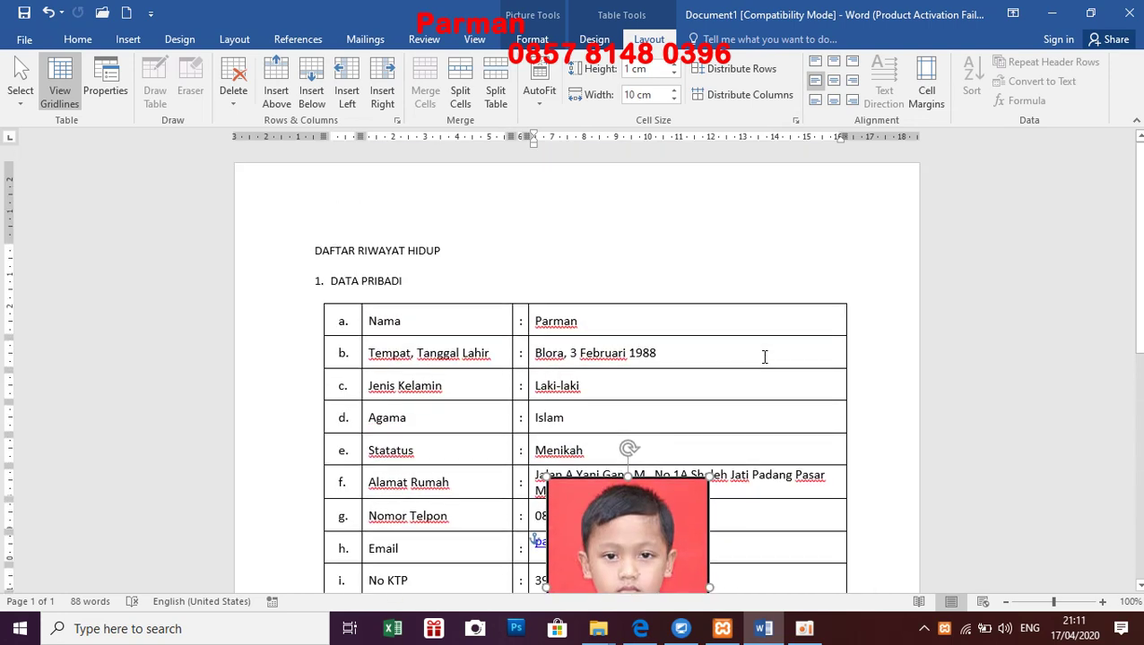
left_click_drag(668, 541, 793, 224)
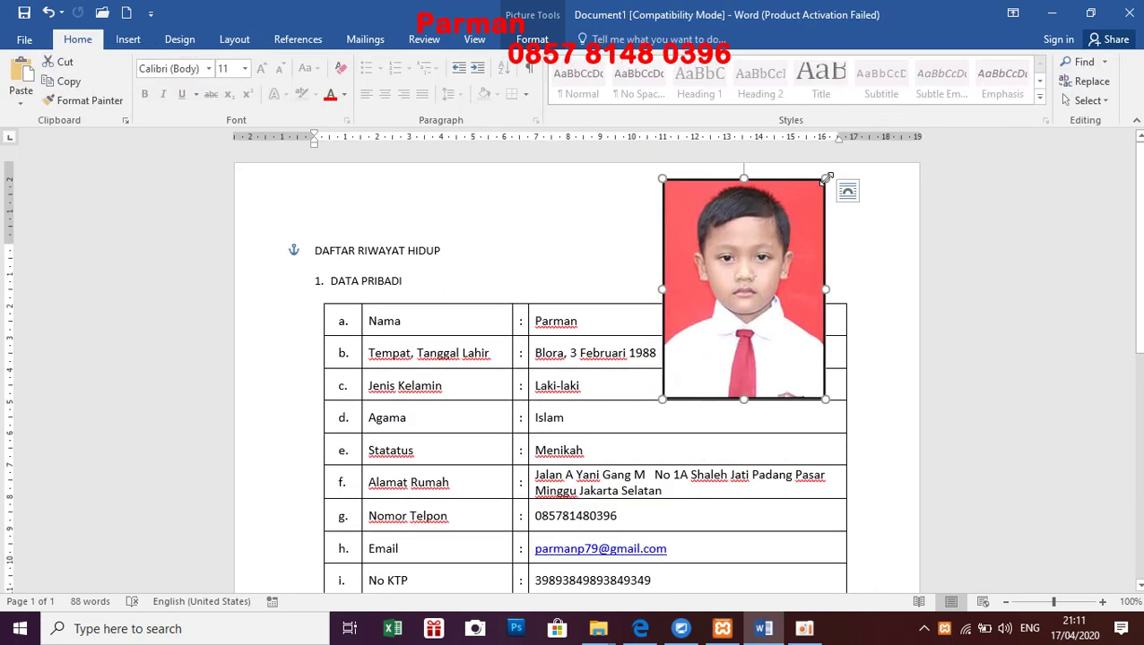
Resize the photo and align it with the DATA PRIBADI table's right edge
left_click_drag(825, 179, 754, 306)
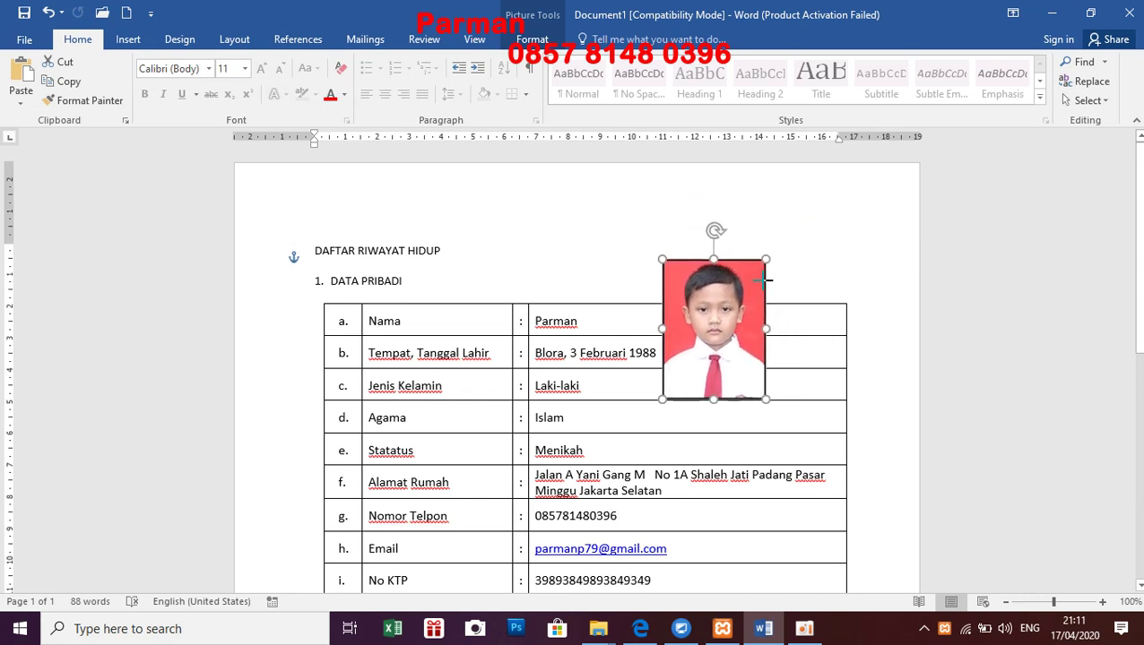
left_click_drag(754, 306, 739, 298)
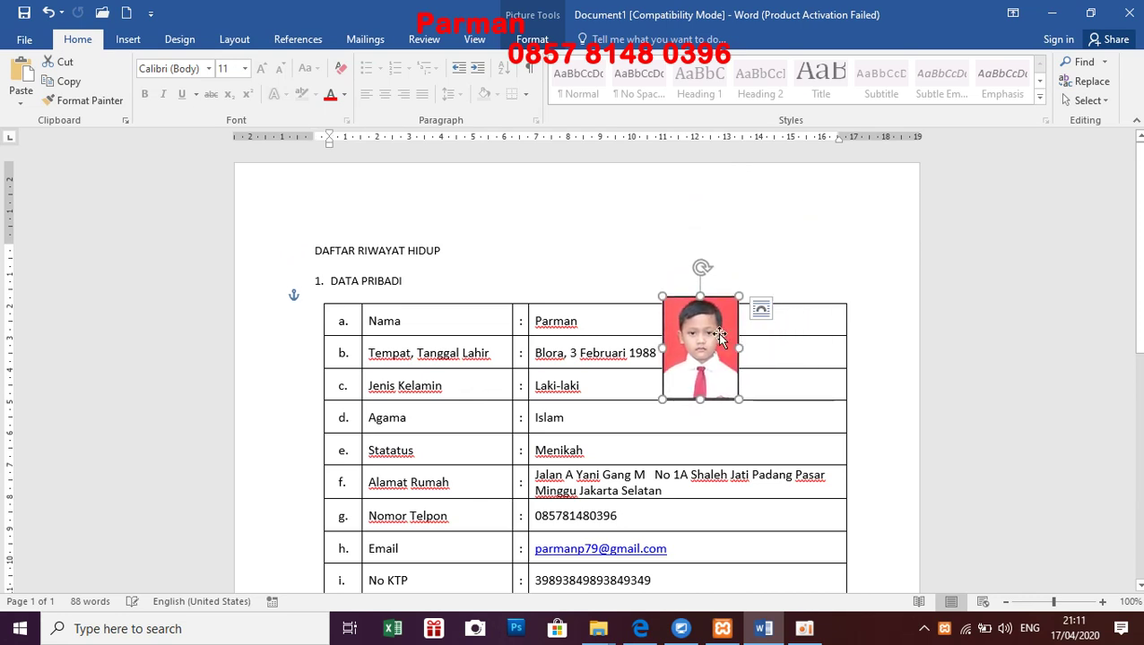
left_click_drag(705, 335, 800, 205)
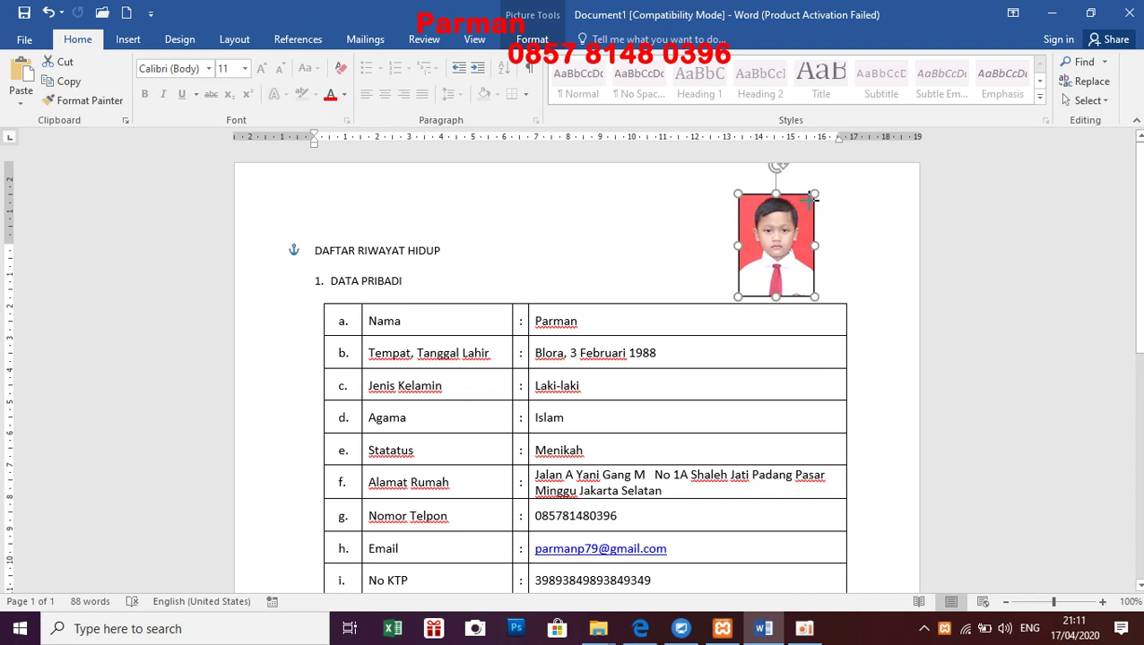
left_click_drag(814, 192, 815, 200)
left_click_drag(813, 244, 846, 250)
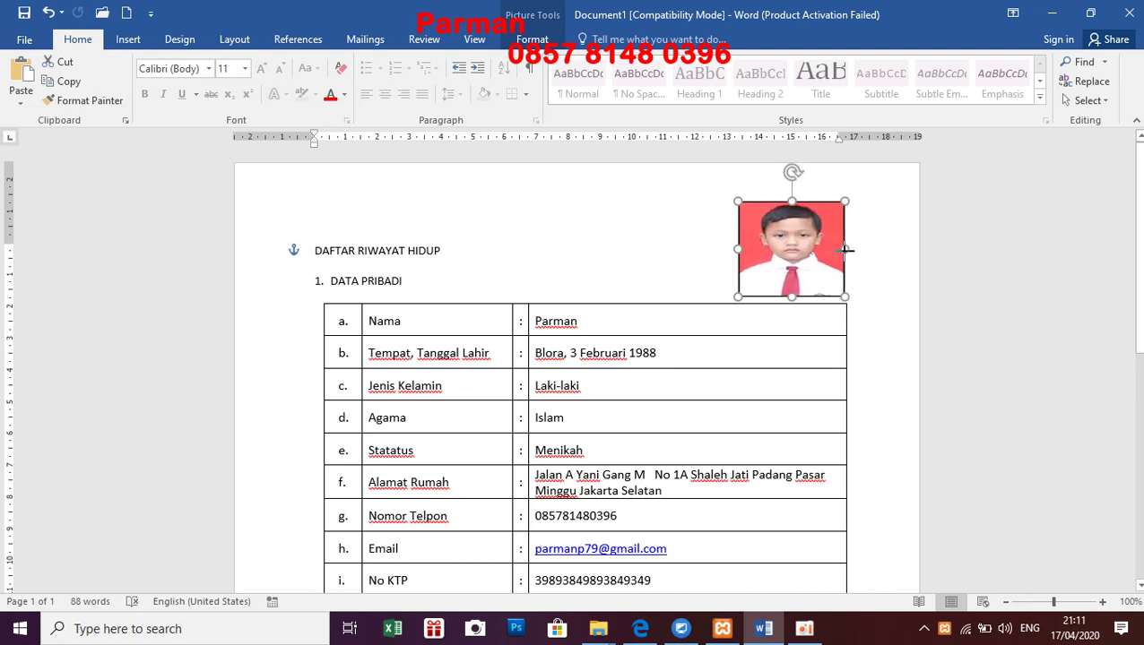
left_click_drag(792, 204, 792, 199)
left_click(894, 273)
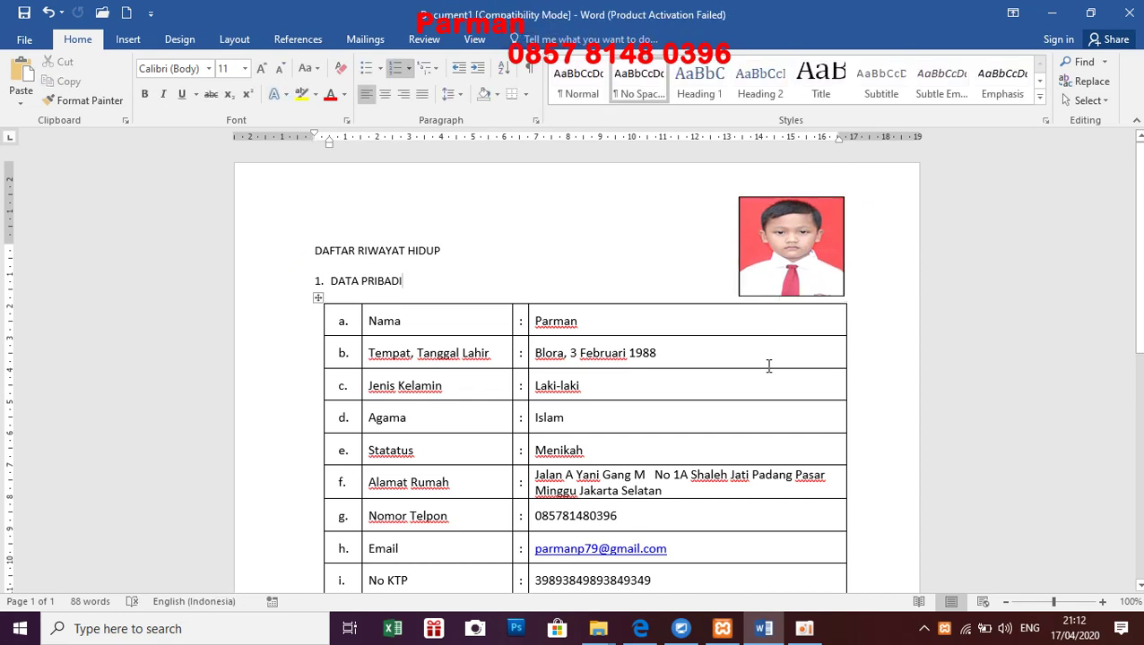
Add an empty line below the PENDIDIKAN FORMAL table and indent it to a 13 cm tab stop
scroll(766, 365, "down", 4)
scroll(768, 365, "down", 2)
scroll(768, 366, "down", 4)
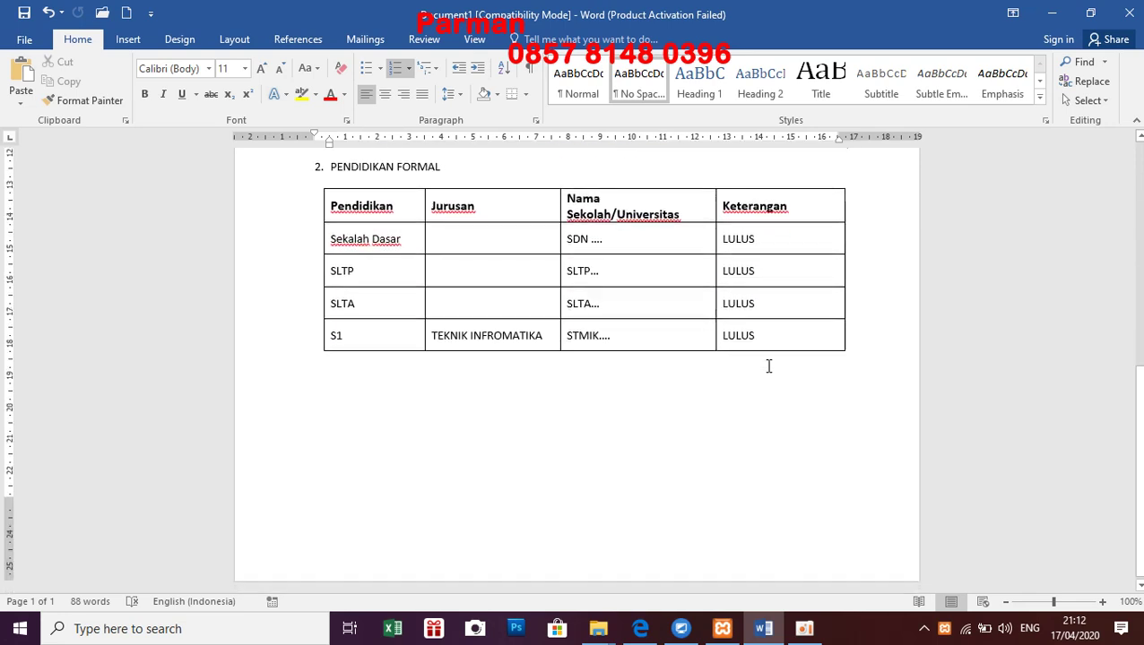
left_click(743, 405)
key("Return")
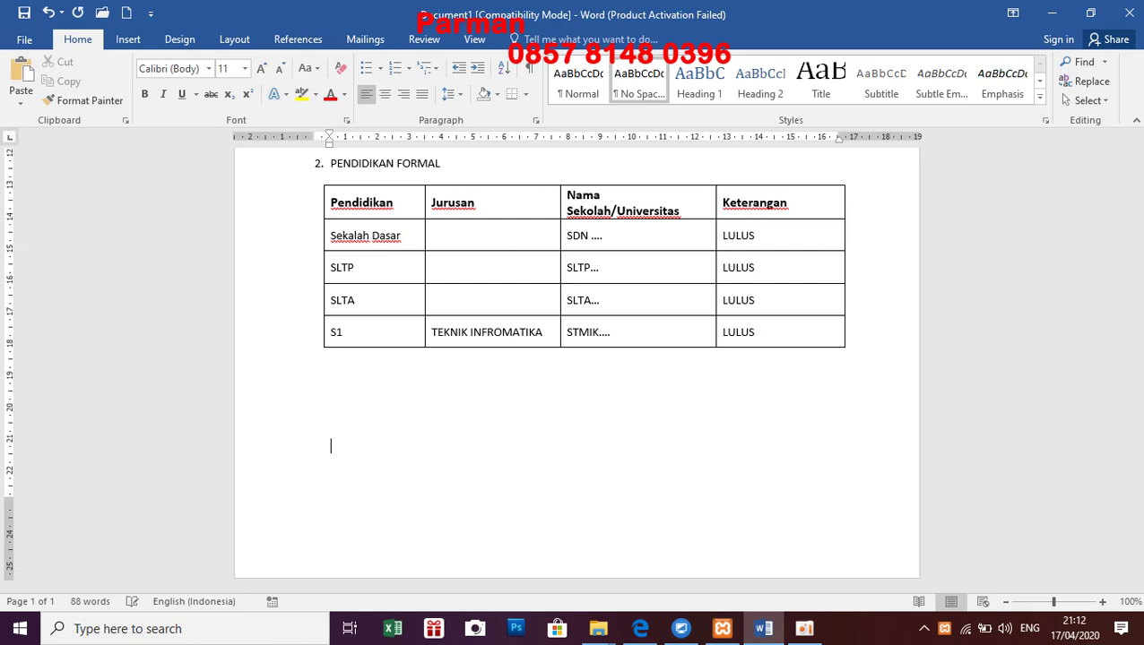
double_click(728, 141)
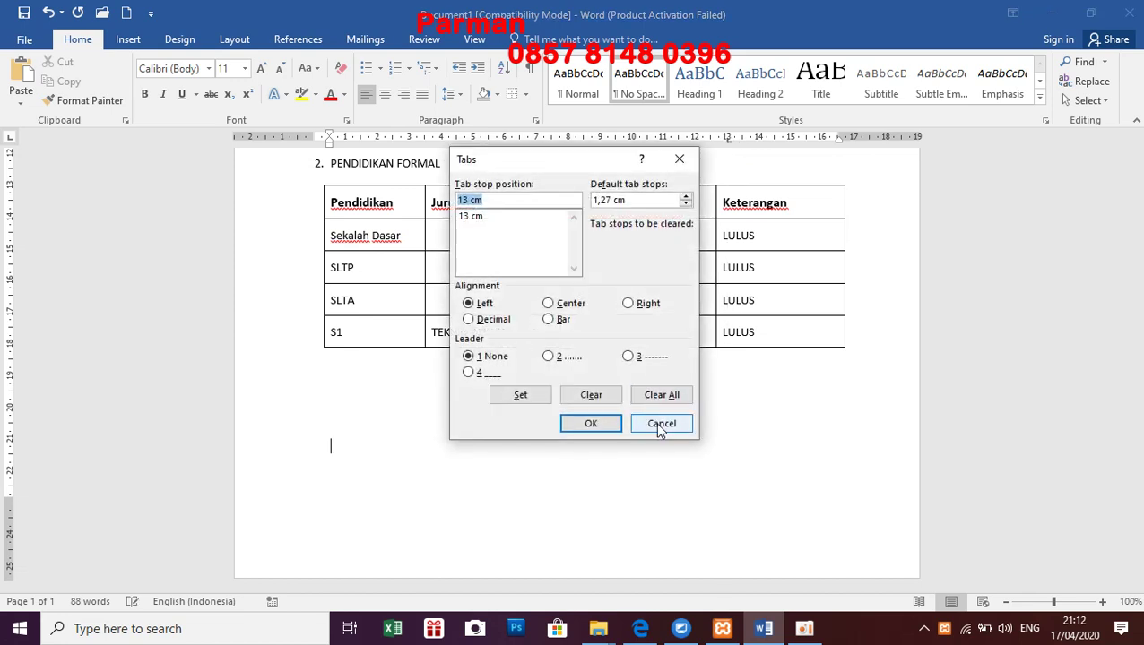
left_click(662, 423)
key("Tab")
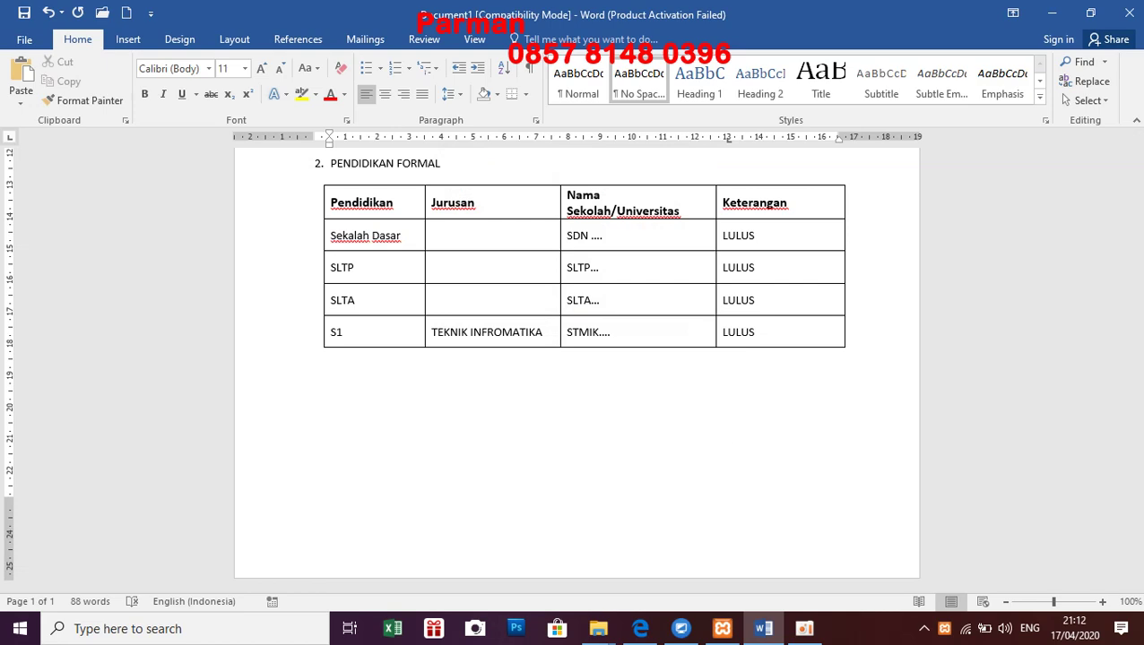
Check the reference PDF and begin the date with 'JAkarta'
left_click(640, 628)
scroll(627, 498, "down", 4)
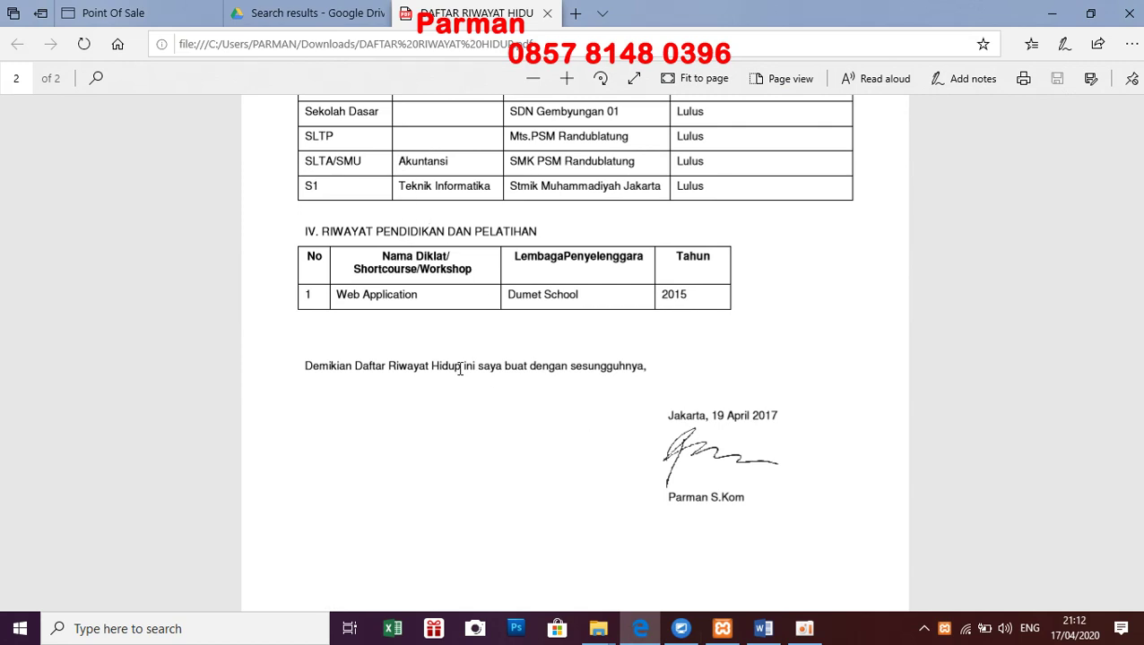
key("alt+Tab")
type("JA")
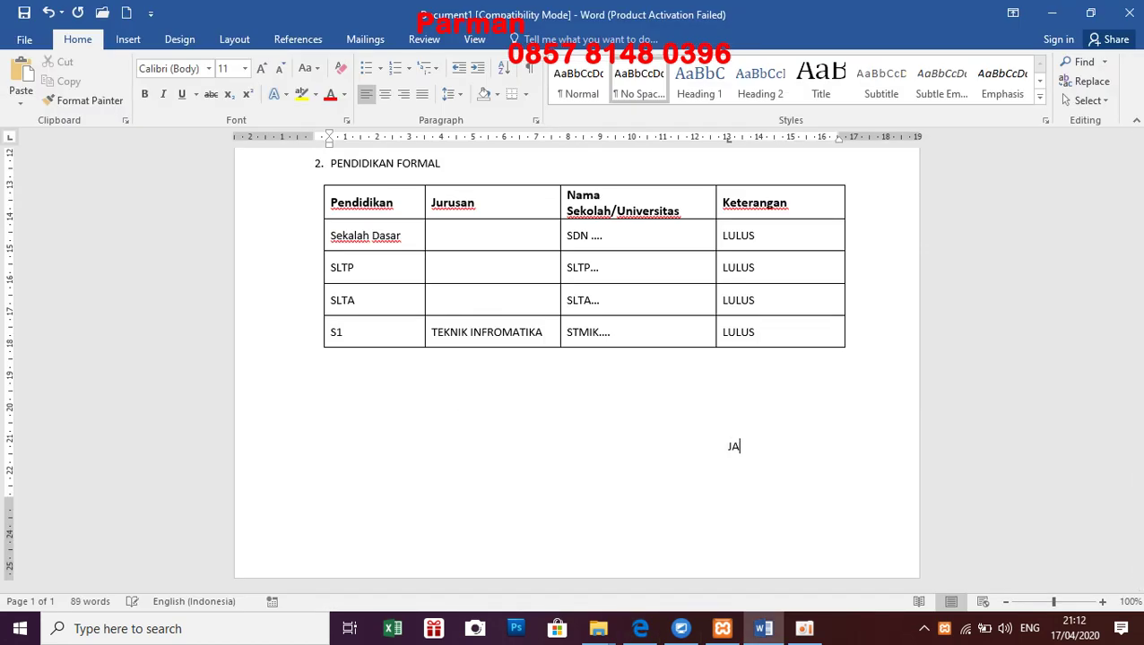
type("karta")
Complete the date line as 'Jakarta, 17 April 2020'
key("BackSpace")
key("BackSpace")
key("BackSpace")
key("BackSpace")
key("BackSpace")
type("akarta, 1")
type("7 apr")
key("BackSpace")
key("BackSpace")
key("BackSpace")
type("April")
type("201")
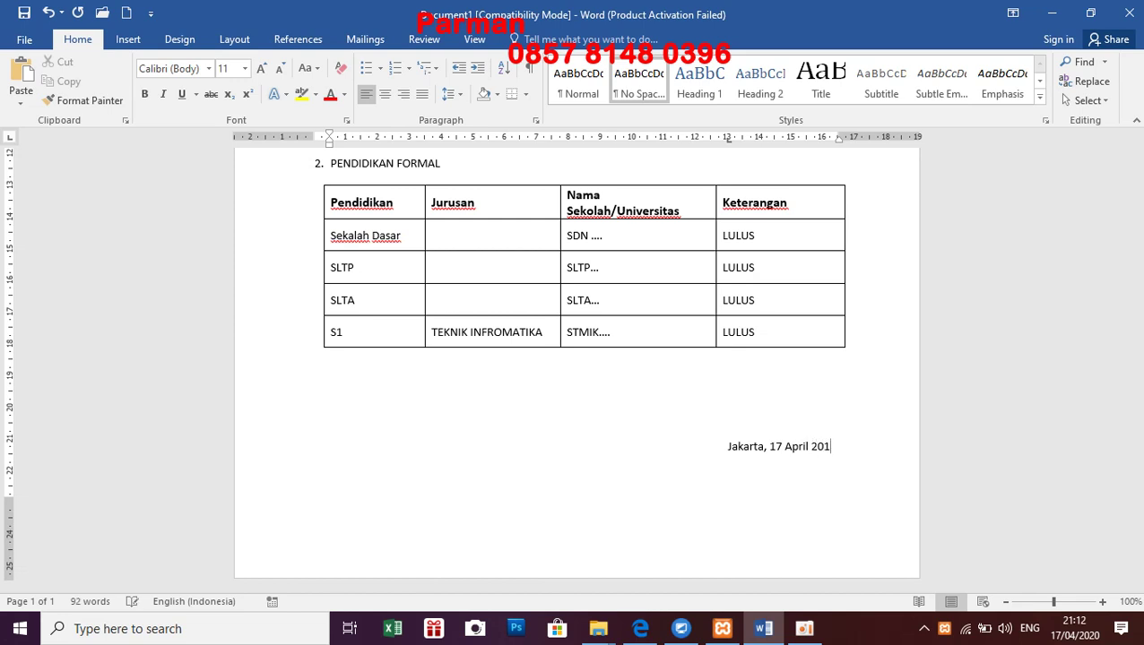
type("20")
key("Return")
key("Return")
key("Tab")
key("Tab")
key("Tab")
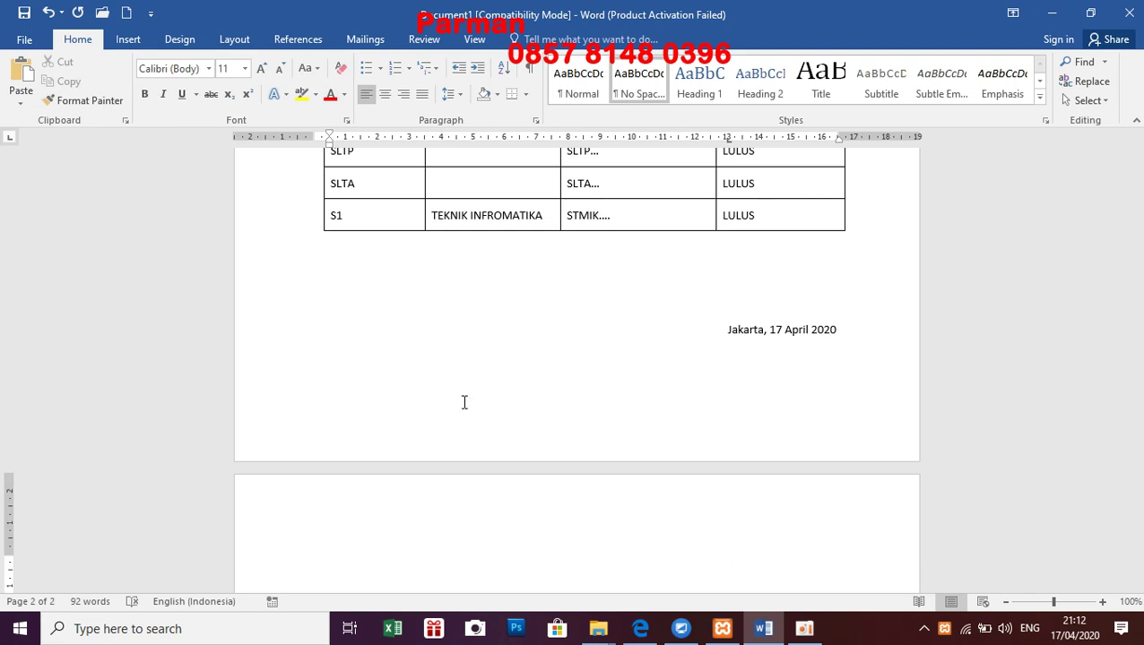
key("BackSpace")
key("BackSpace")
key("BackSpace")
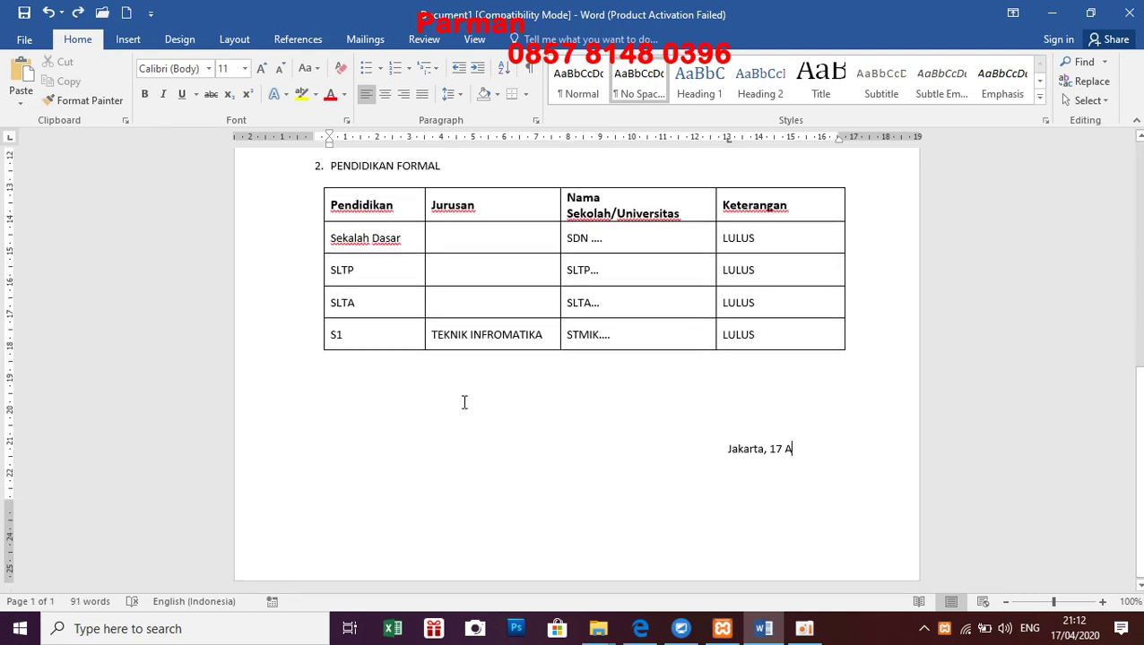
key("ctrl+y")
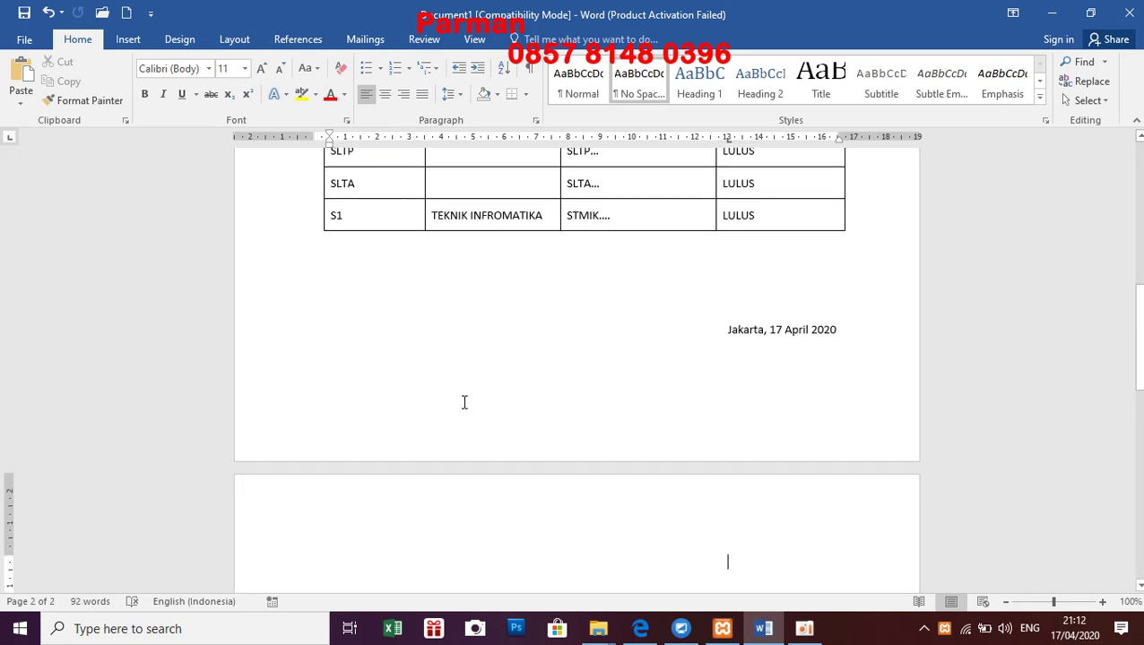
Tidy the blank lines around the date so nothing spills onto page 2
left_click(843, 328)
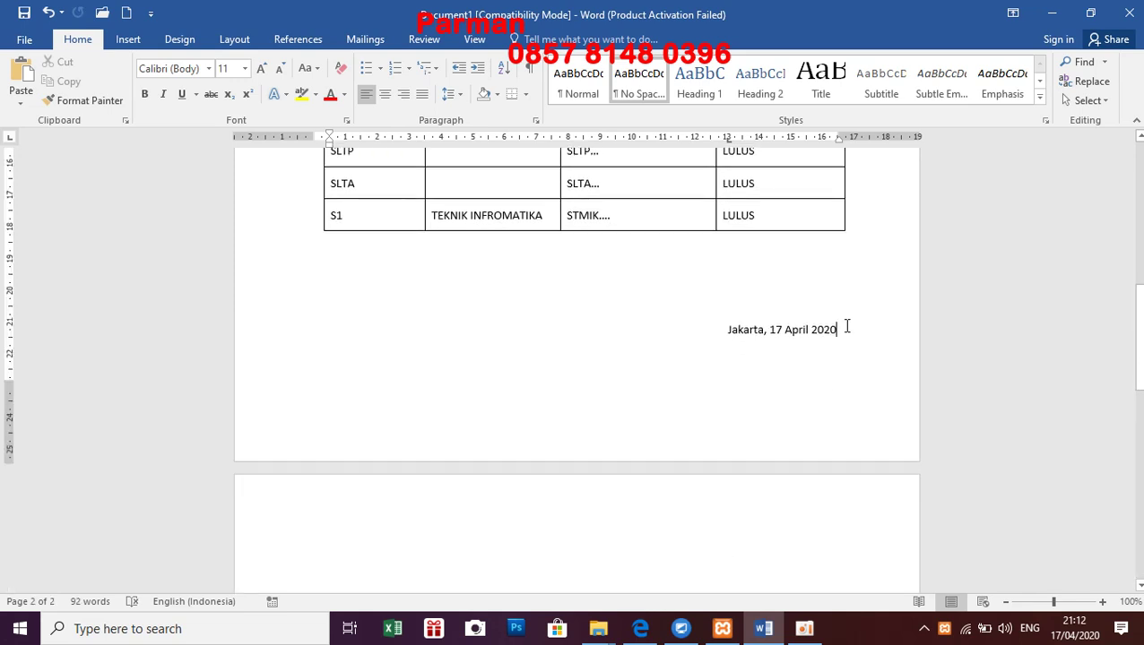
left_click(713, 287)
key("BackSpace")
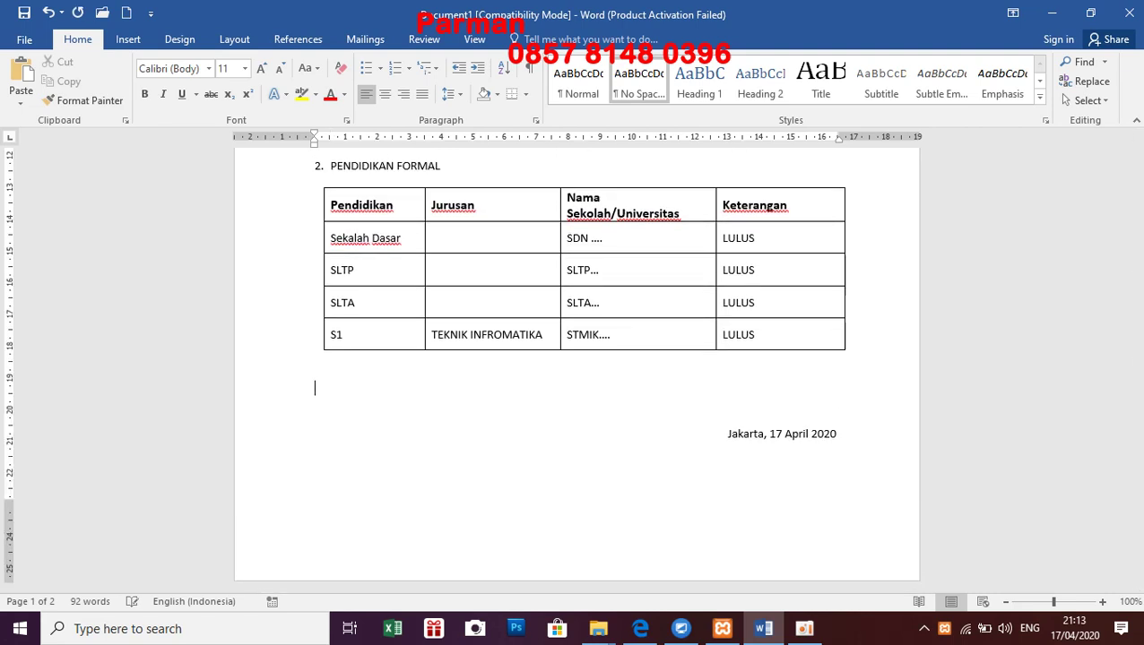
left_click(844, 433)
key("Return")
key("Return")
key("Return")
key("Return")
key("BackSpace")
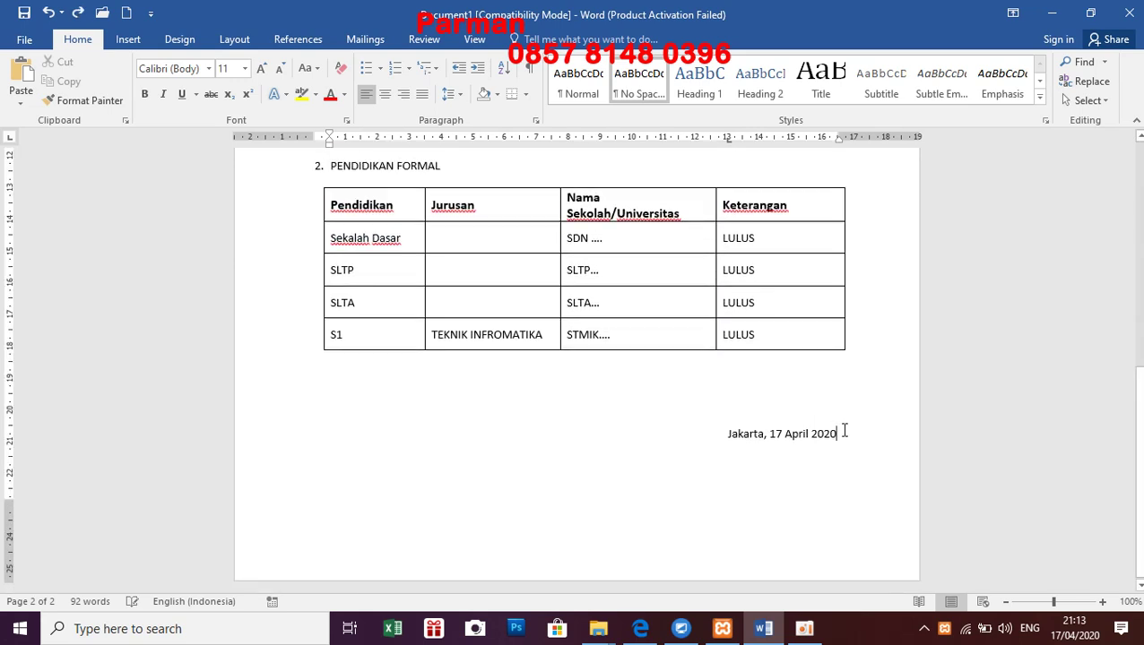
key("Return")
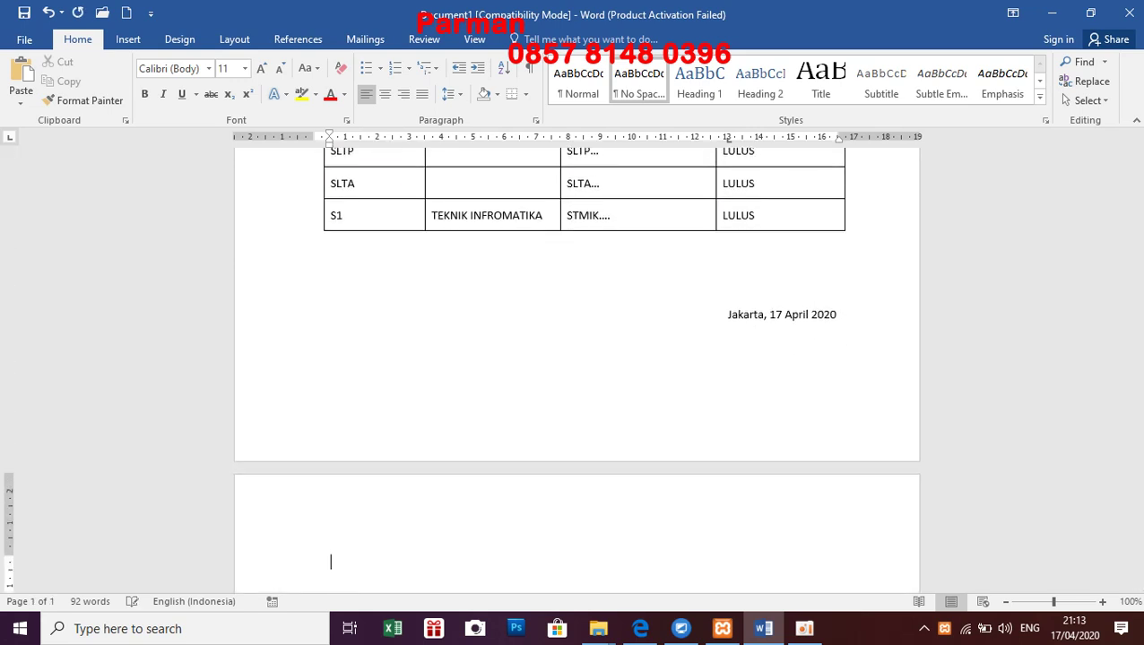
key("BackSpace")
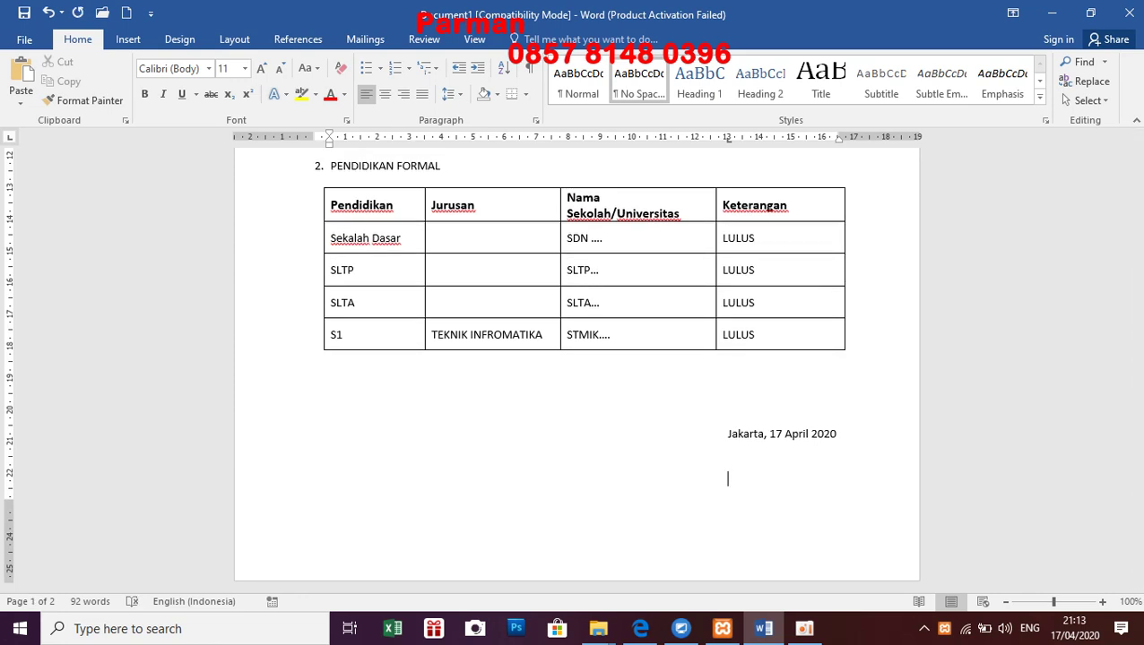
Type the CV owner's name below the date, leaving two blank lines for the signature
key("alt+Tab")
key("alt+Tab")
type("Parman")
left_click(619, 412)
key("BackSpace")
key("BackSpace")
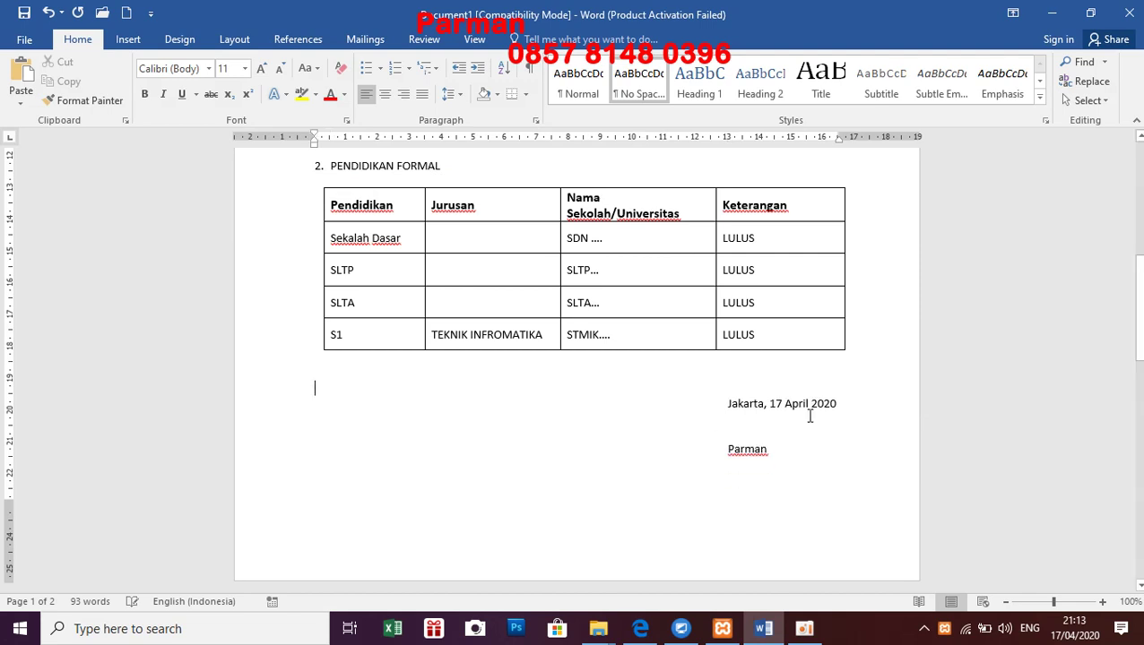
left_click(750, 419)
key("Return")
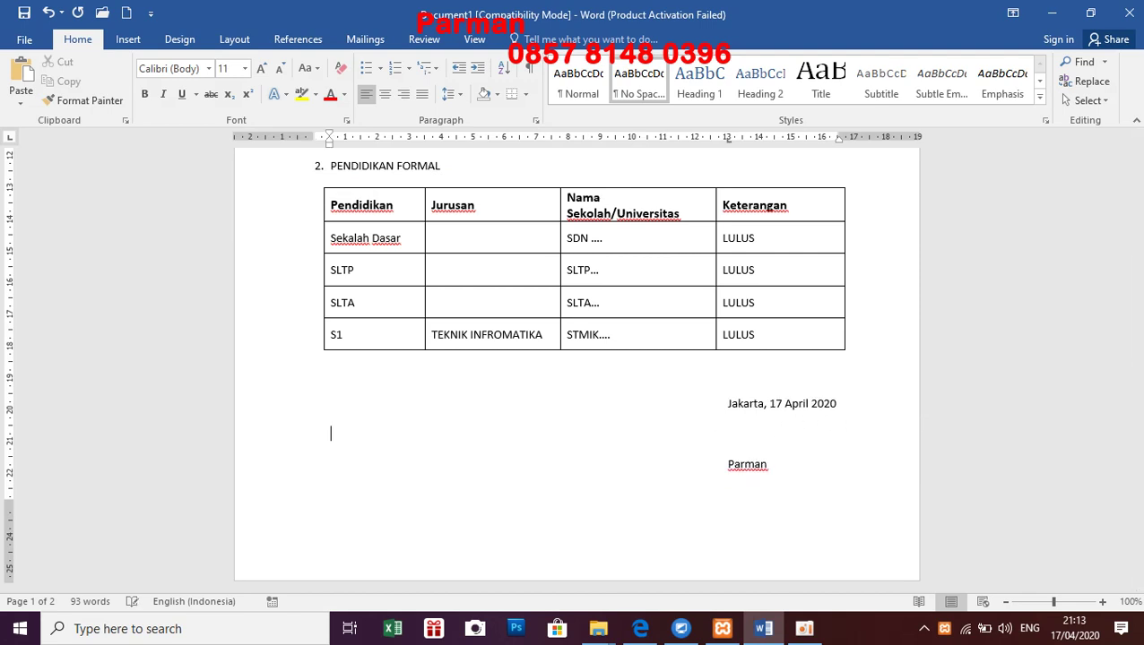
key("Return")
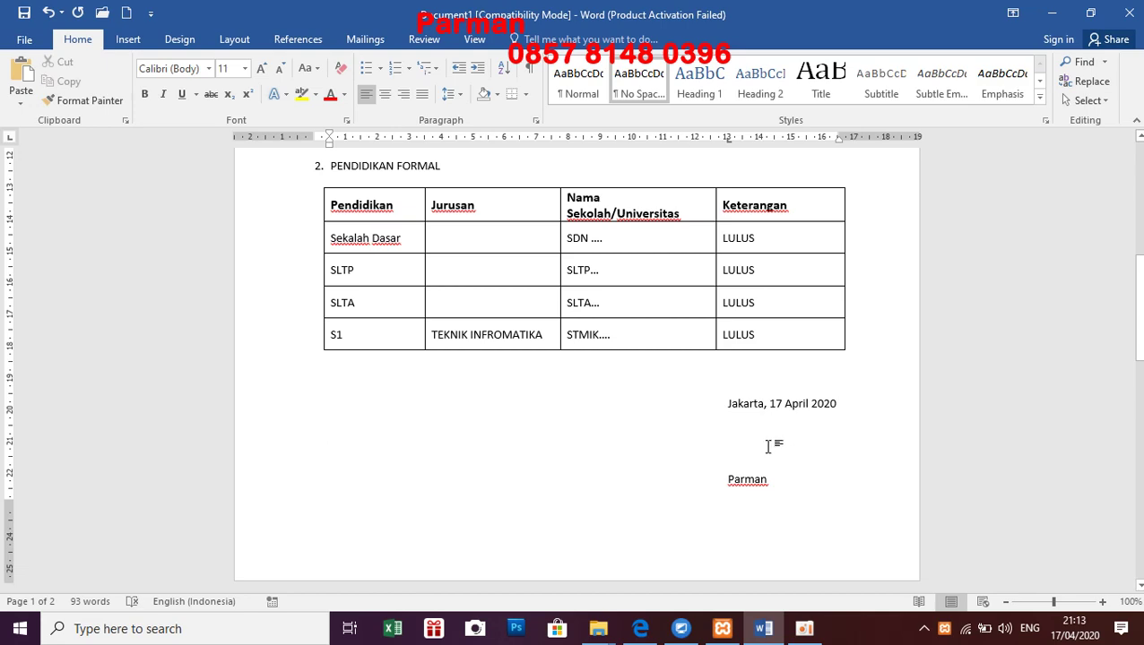
scroll(768, 446, "up", 2)
Select the DATA PRIBADI table and check its Layout and context-menu options without changing anything
scroll(768, 446, "up", 3)
scroll(768, 446, "up", 3)
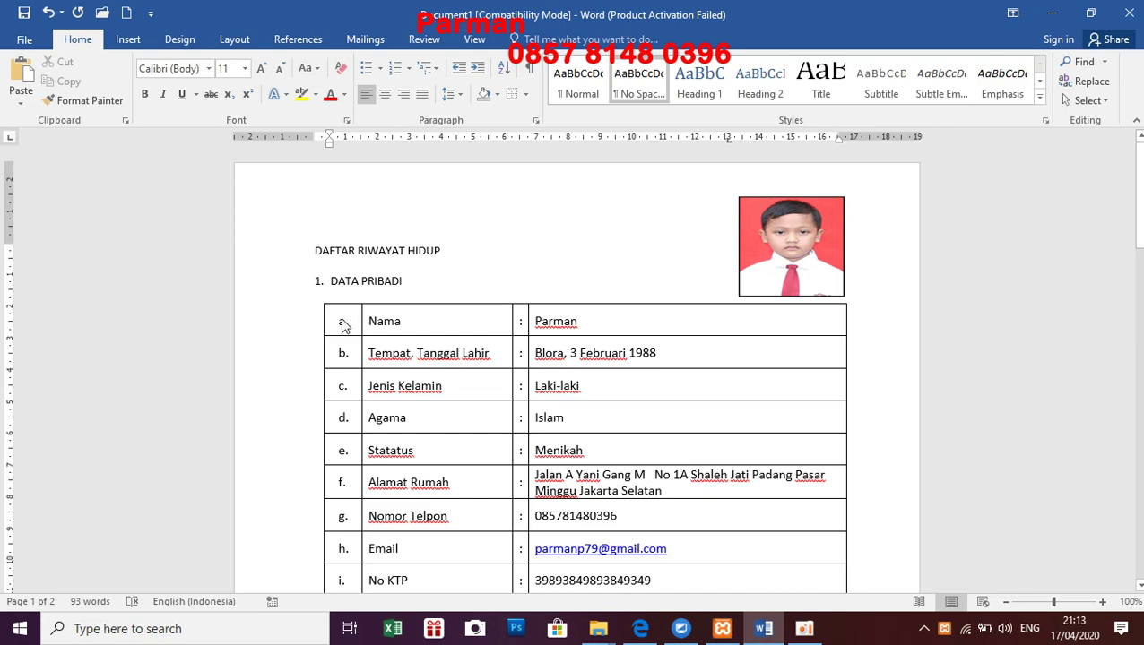
mouse_move(340, 318)
left_mouse_down()
mouse_move(720, 609)
mouse_move(742, 383)
left_mouse_up()
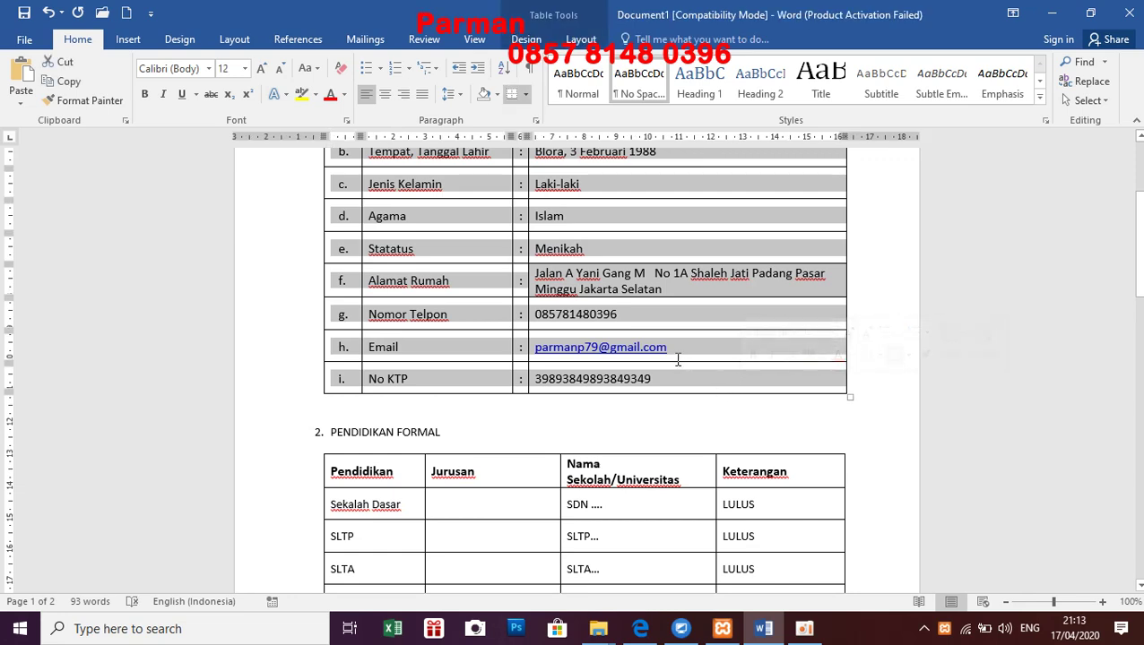
scroll(676, 358, "up", 2)
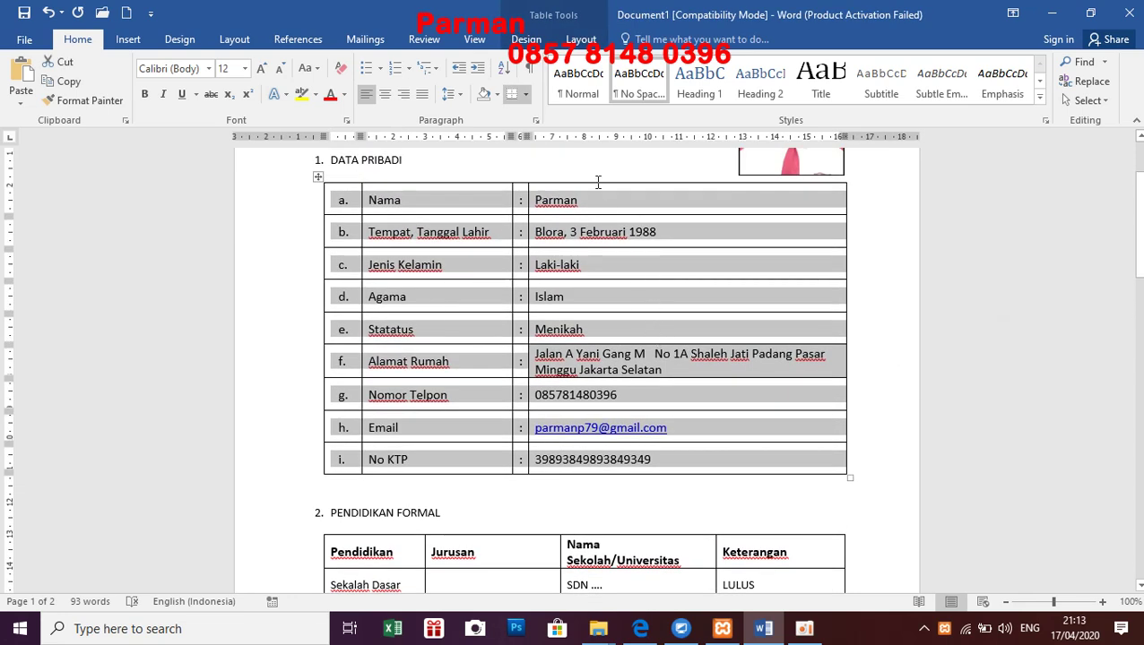
left_click(580, 40)
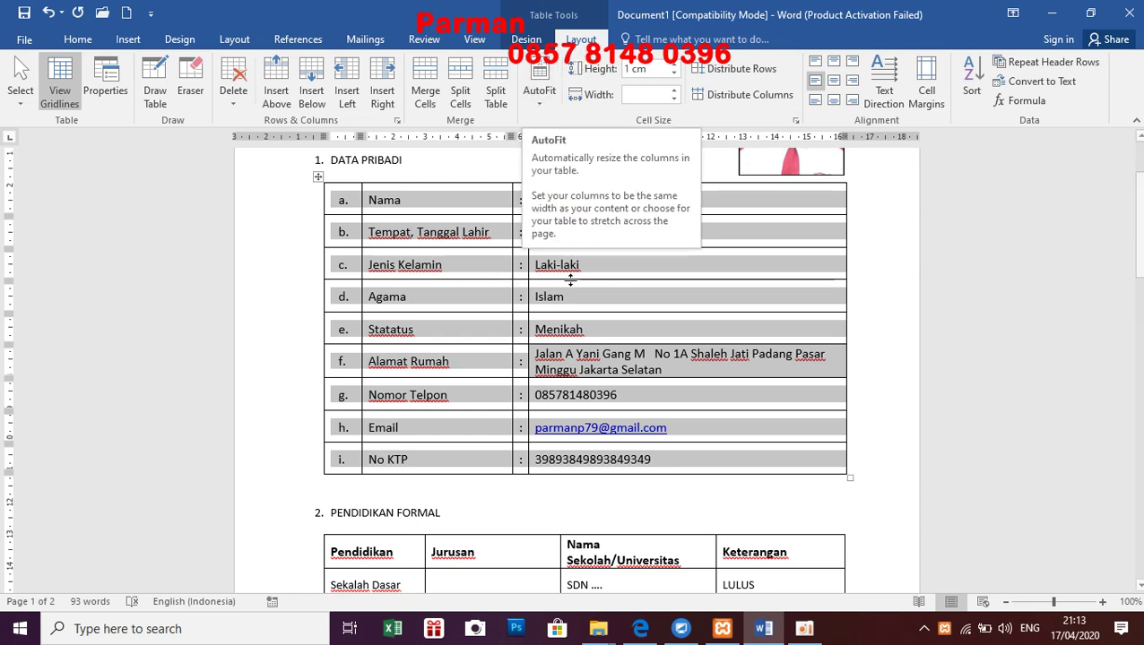
right_click(561, 299)
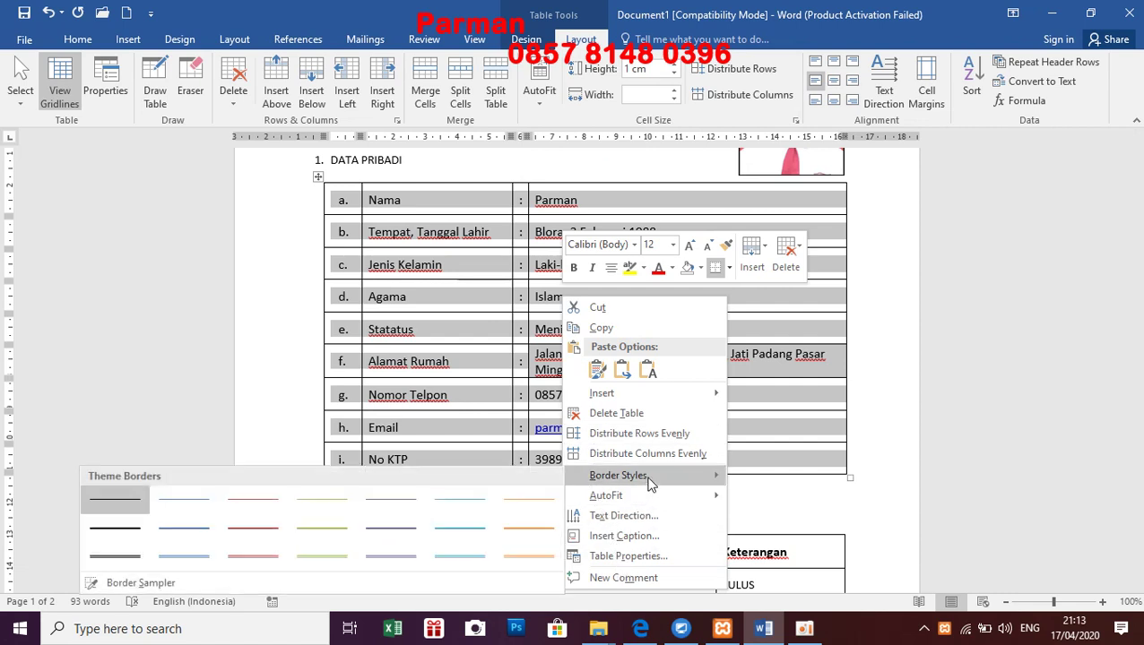
mouse_move(606, 495)
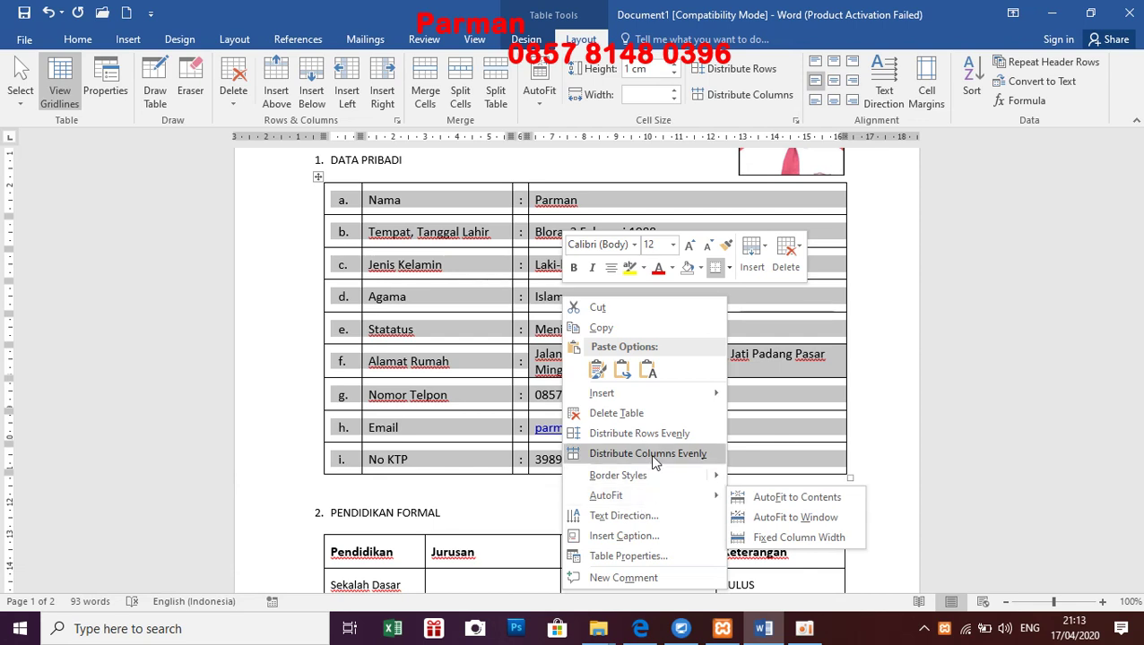
left_click(72, 40)
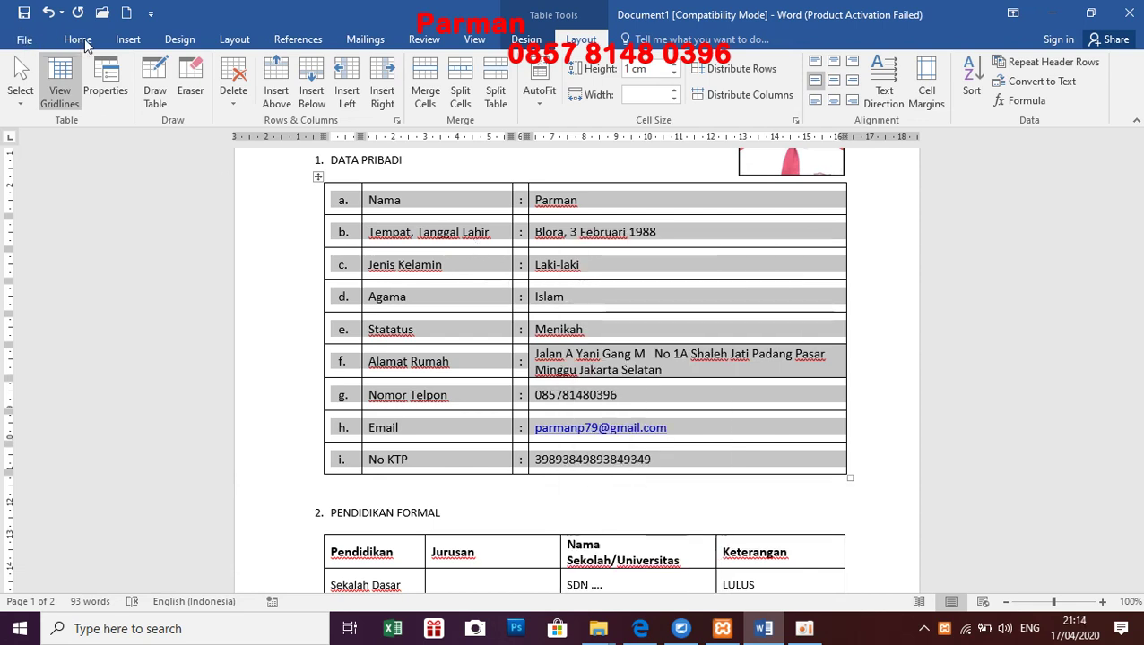
Apply No Border to the selected DATA PRIBADI table, deselect it, and open the File Info page
left_click(81, 39)
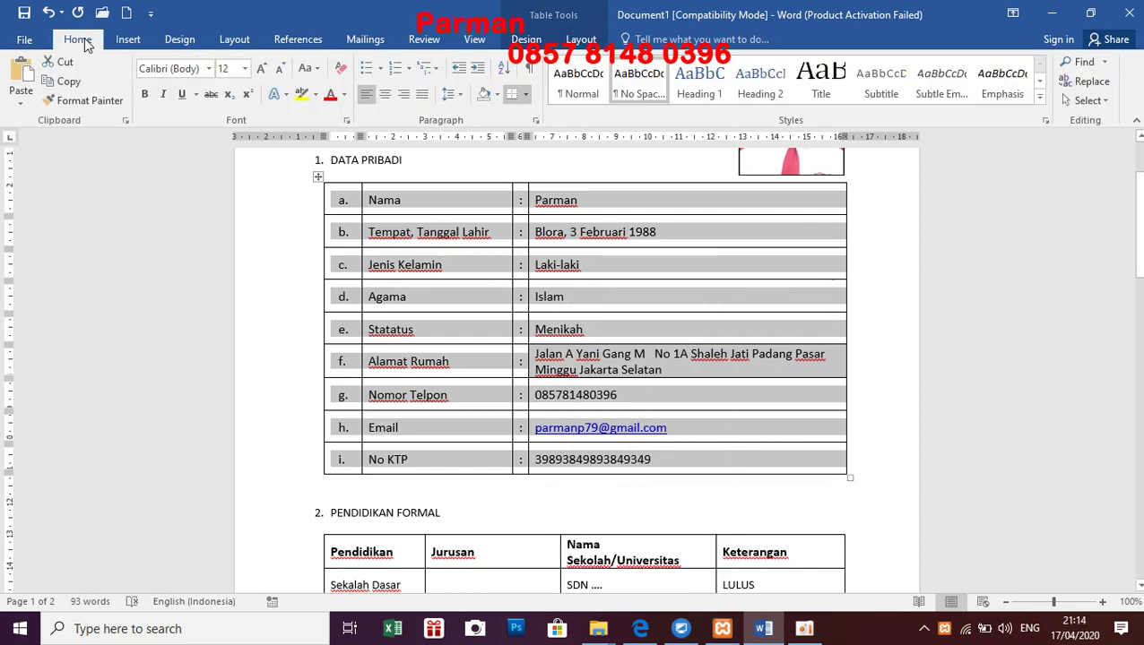
left_click(526, 94)
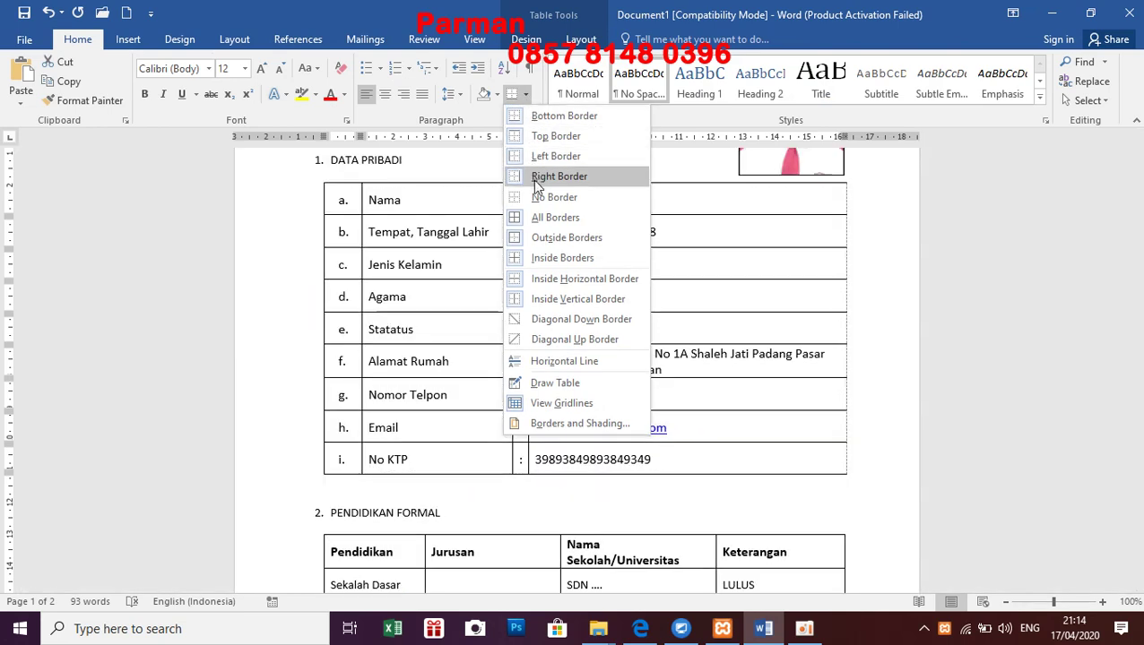
left_click(542, 199)
left_click(554, 258)
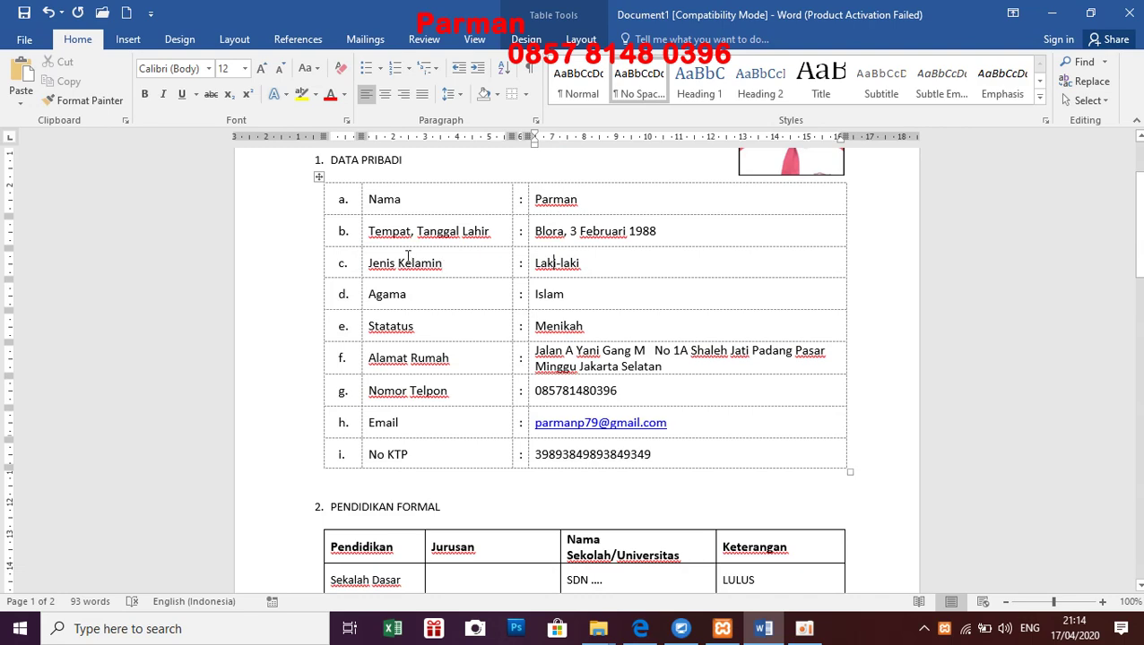
left_click(24, 39)
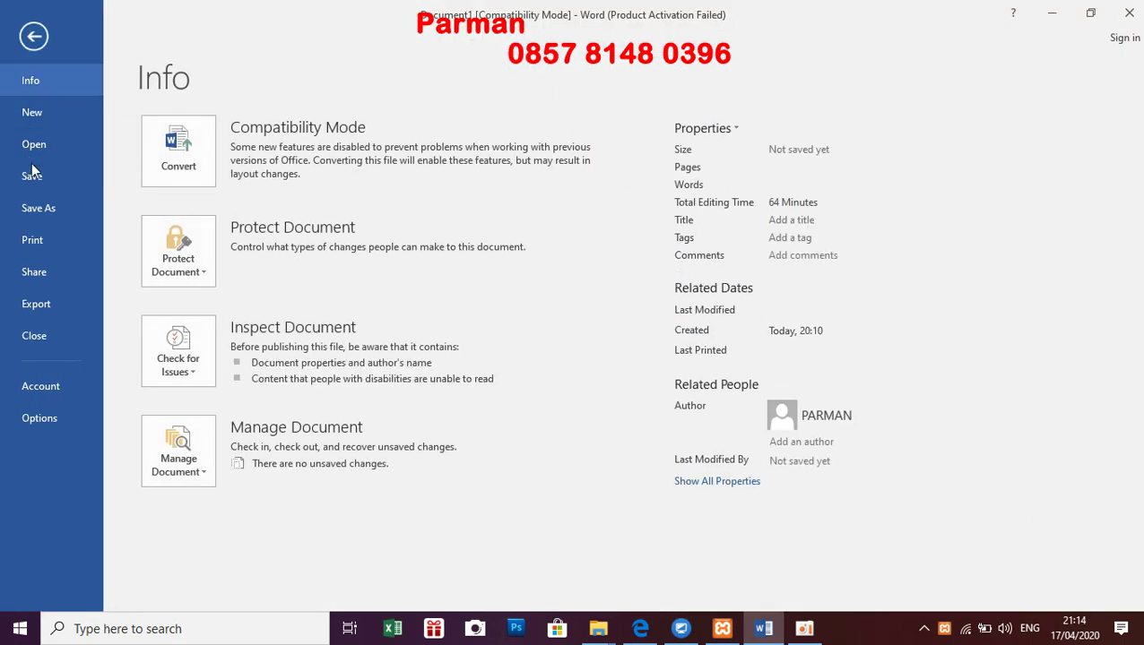
left_click(45, 238)
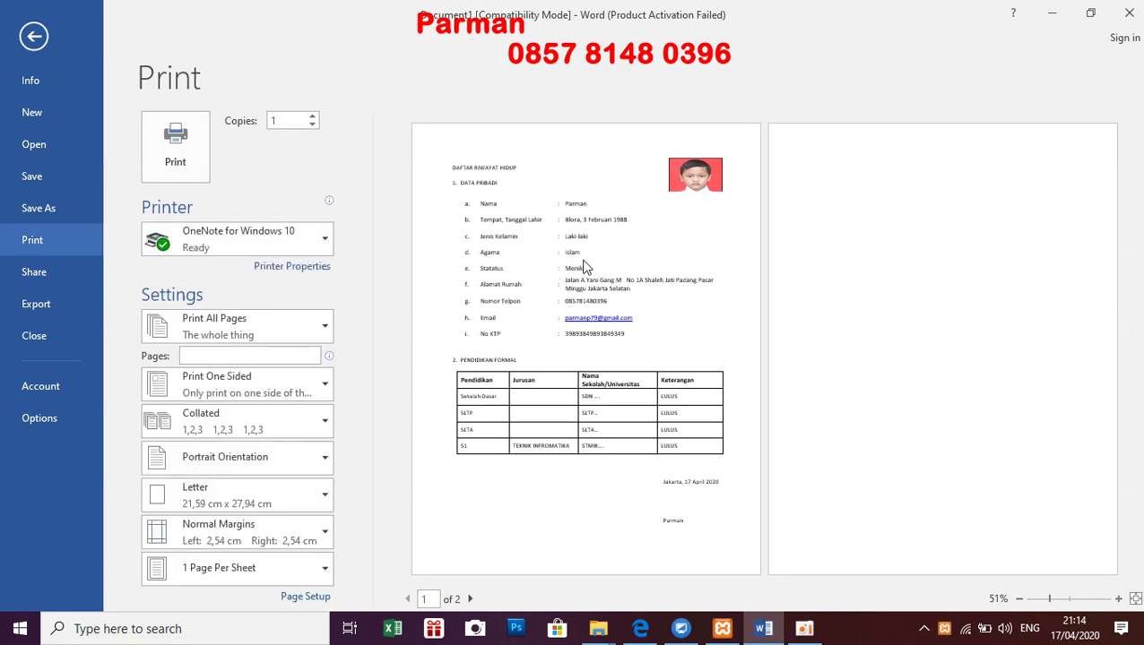
left_click(1118, 598)
left_click(1118, 599)
left_click(1118, 599)
left_click(1117, 599)
left_click(1117, 599)
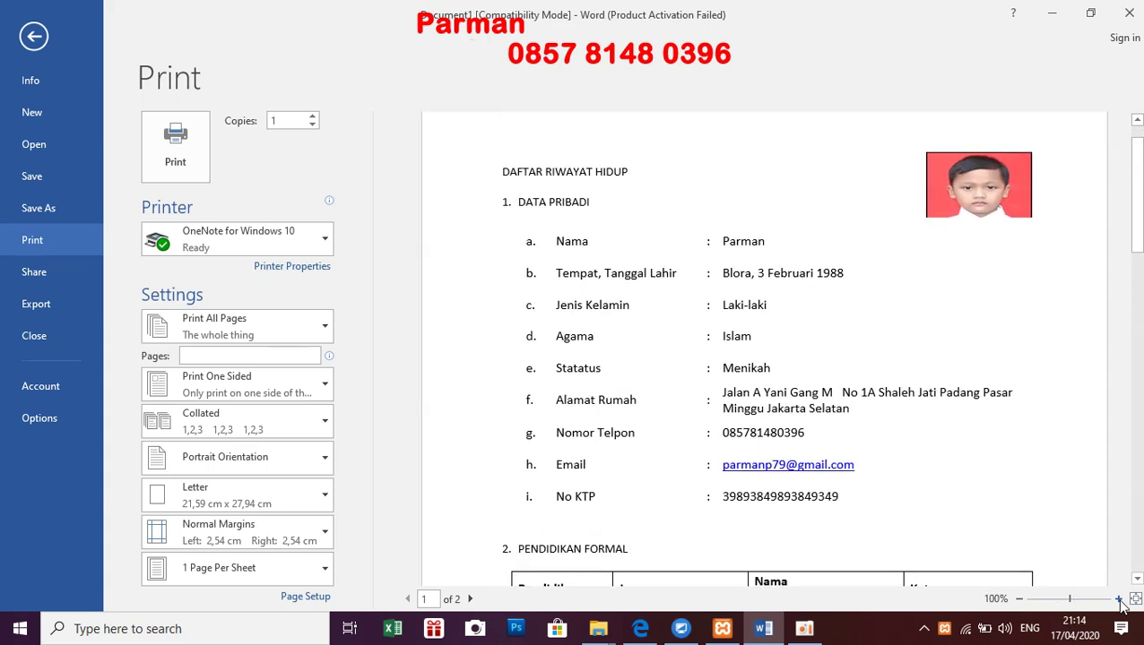
scroll(733, 384, "down", 2)
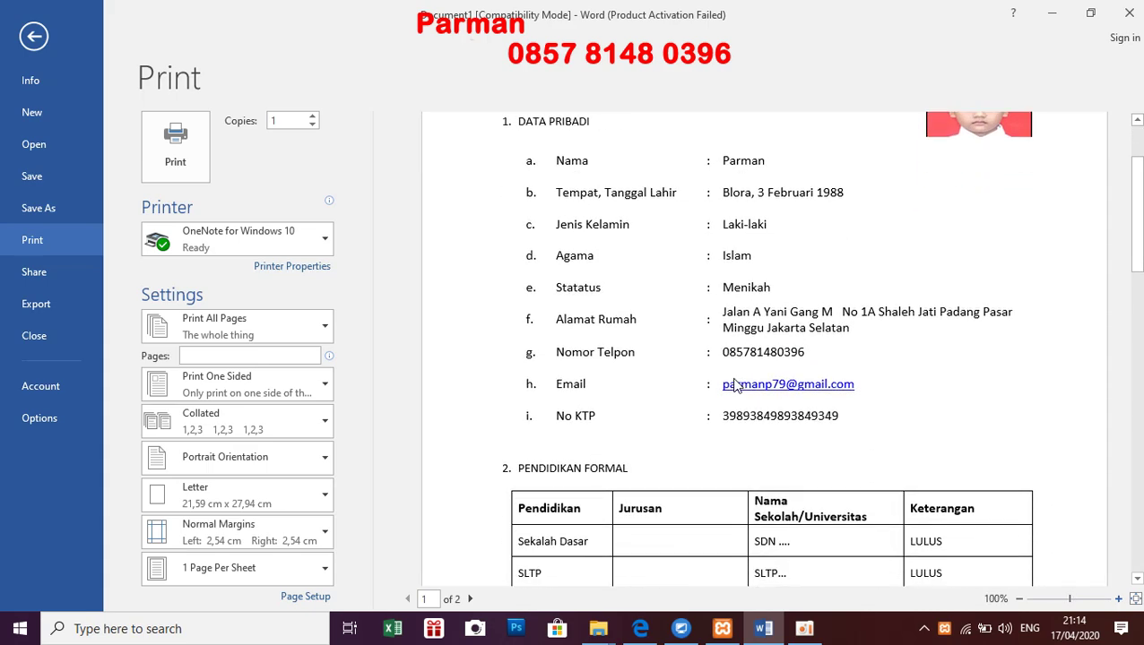
scroll(733, 384, "up", 3)
left_click(592, 318)
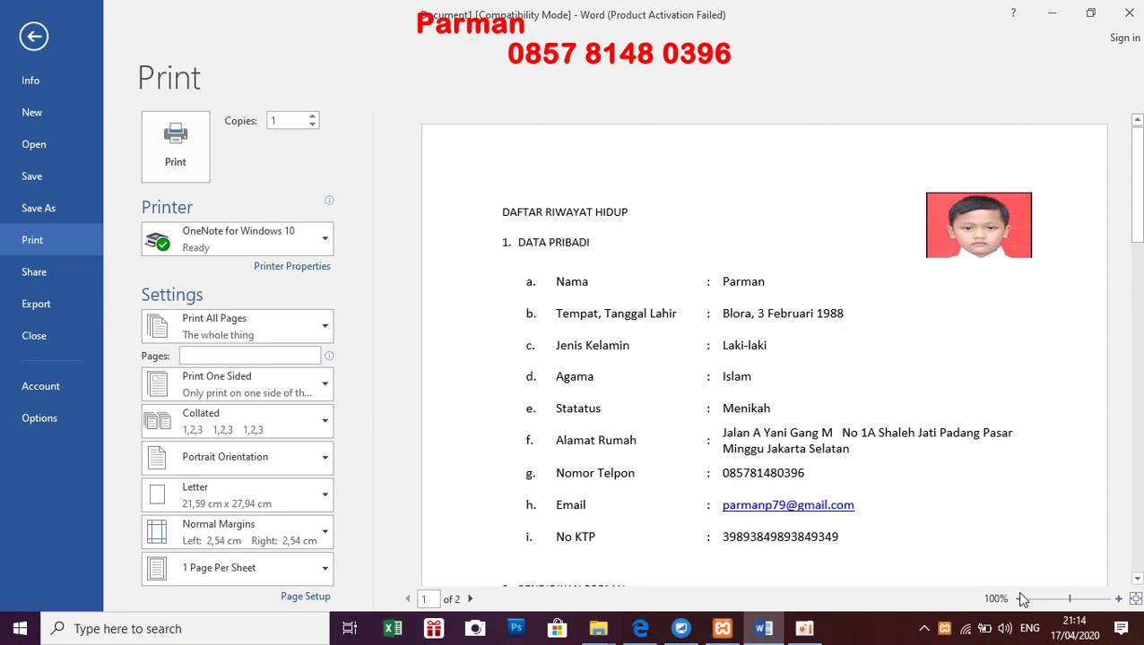
left_click(1018, 599)
left_click(1018, 598)
left_click(1018, 599)
left_click(1018, 599)
left_click(1018, 598)
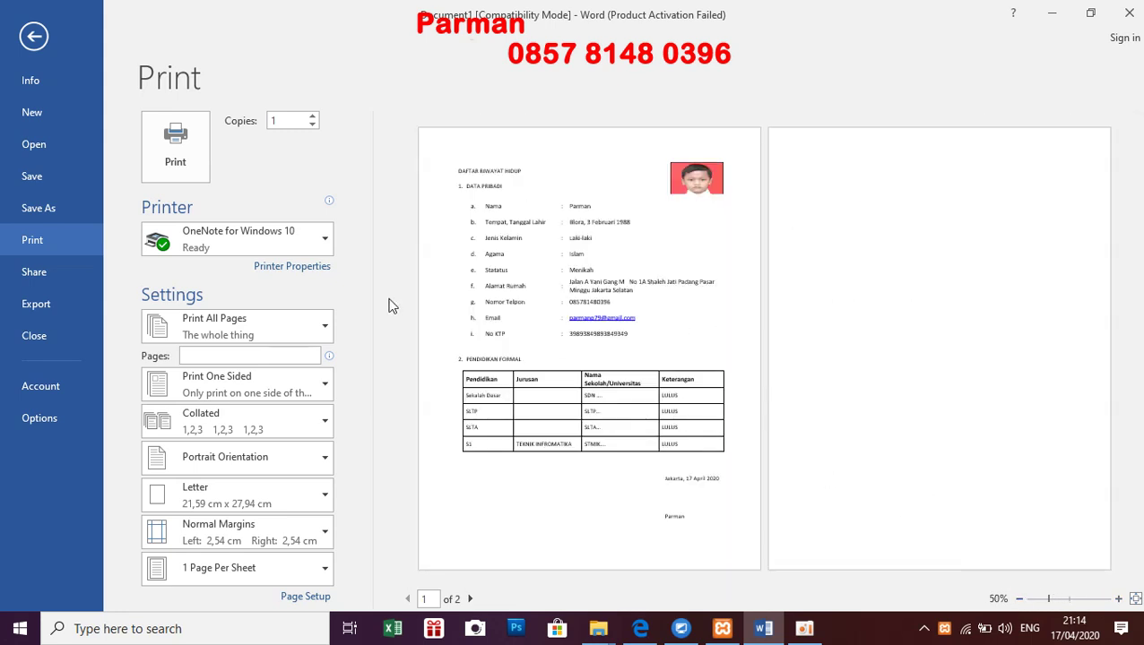
left_click(30, 37)
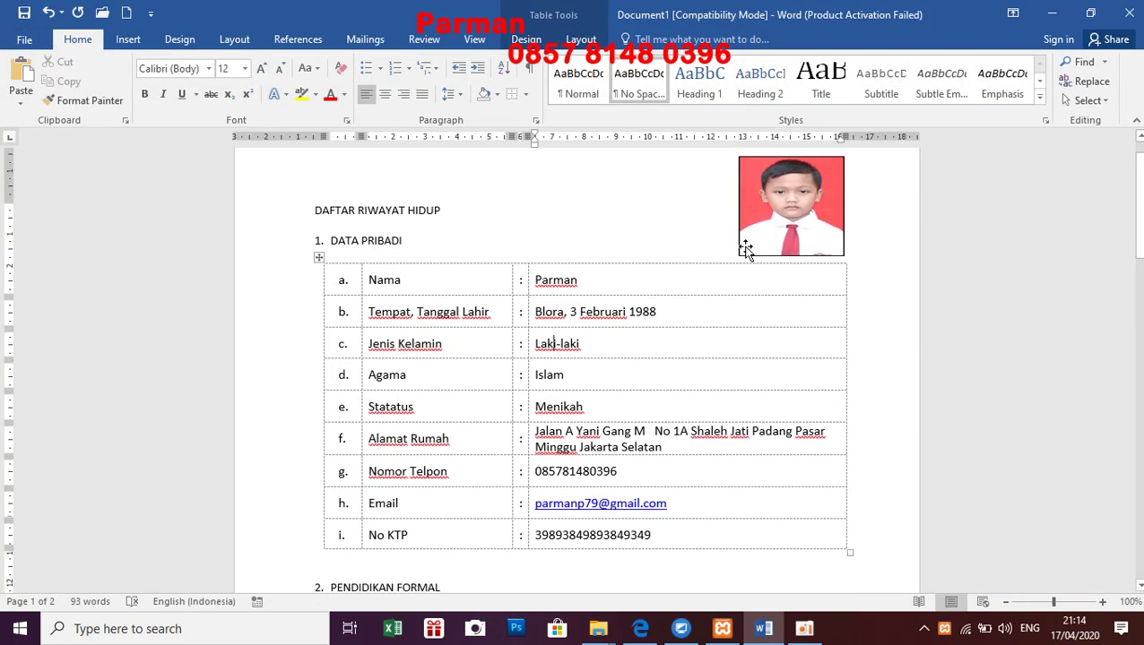
left_click(659, 313)
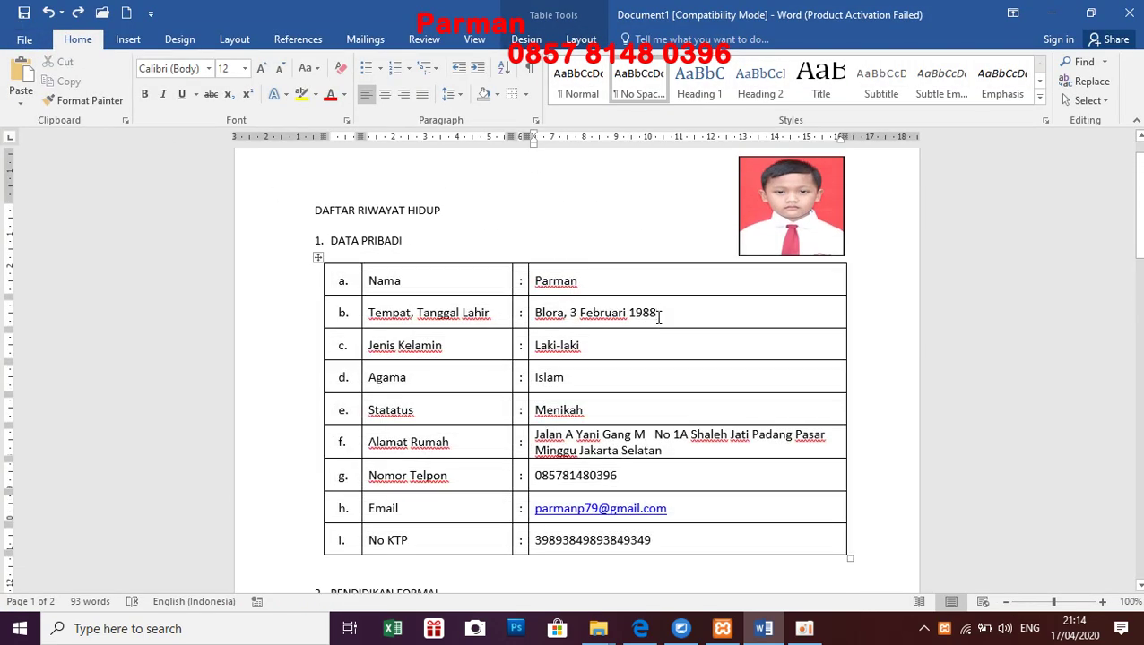
left_click(803, 629)
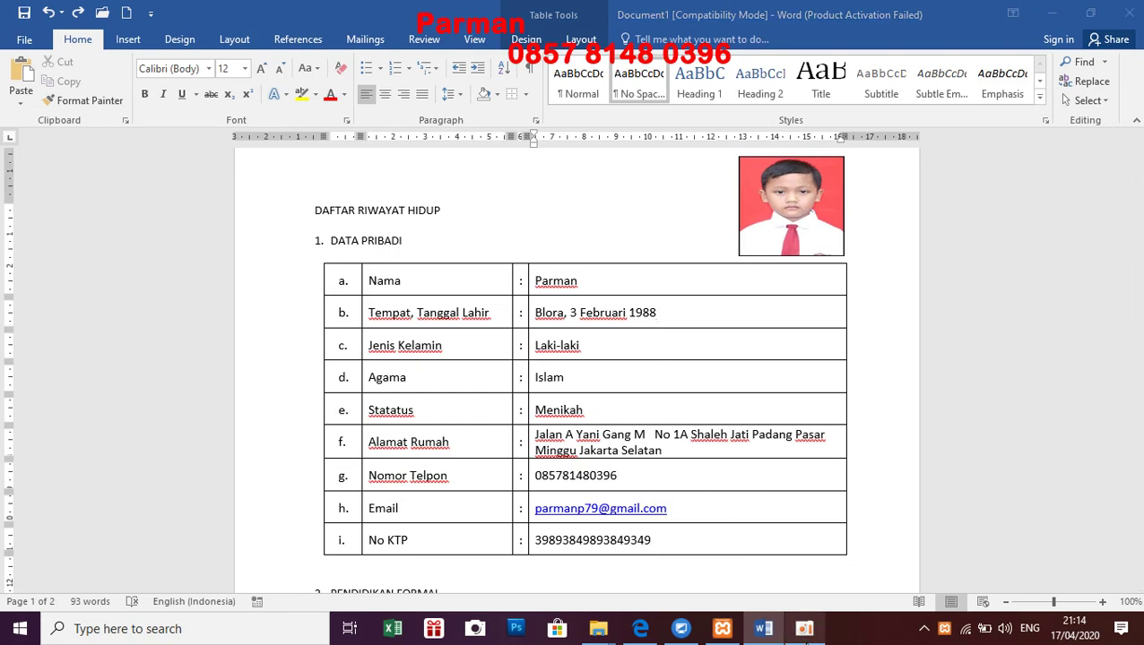